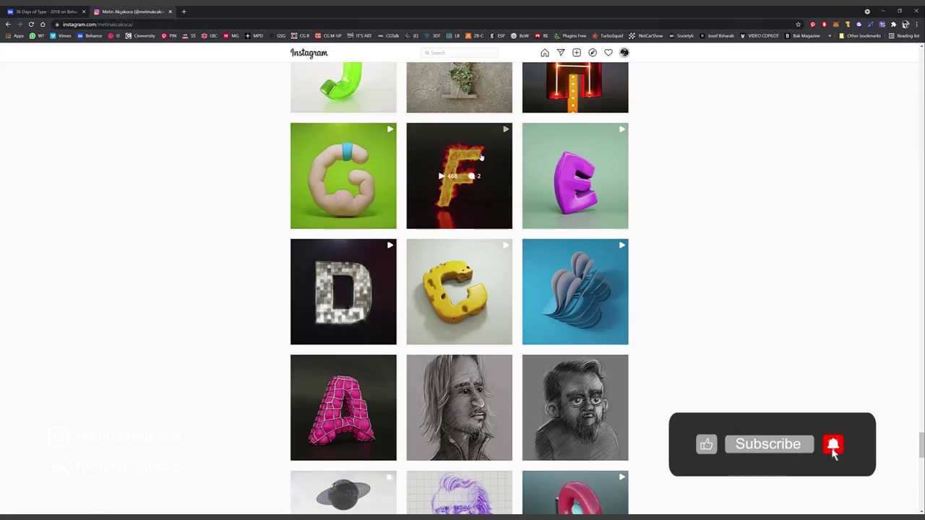
Step: Preview the fire F post on Instagram, then return to the profile grid
{"action": "left_click", "coordinate": [486, 158]}
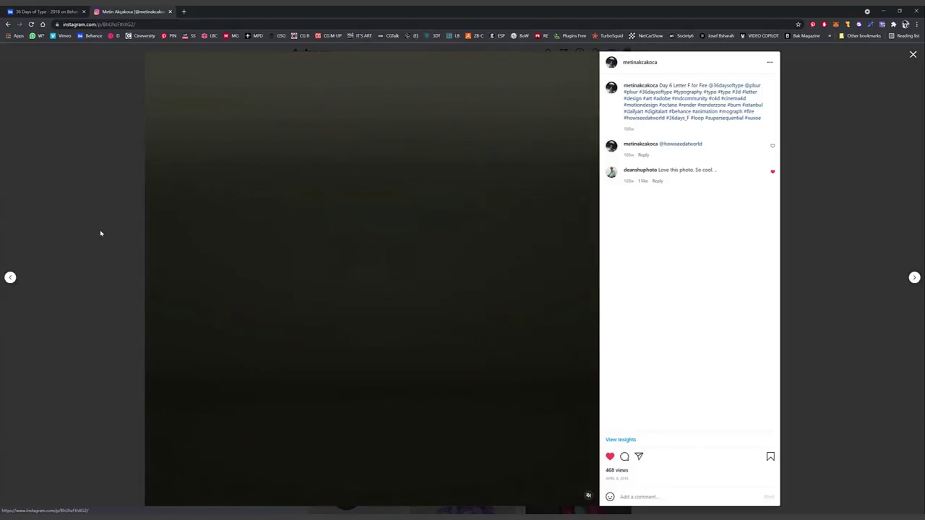
{"action": "left_click", "coordinate": [102, 233]}
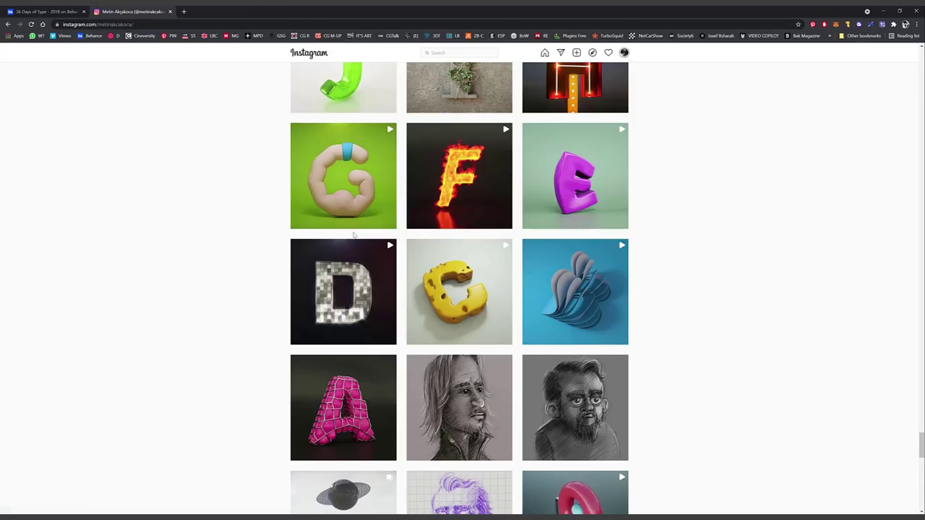
{"action": "scroll", "coordinate": [414, 217], "scroll_direction": "up", "scroll_amount": 2}
{"action": "scroll", "coordinate": [415, 217], "scroll_direction": "up", "scroll_amount": 3}
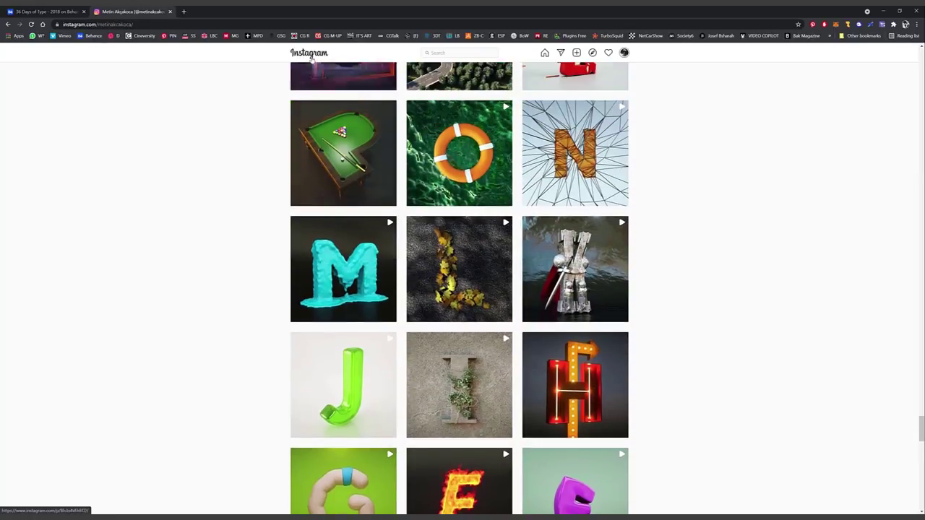
Step: Show the 36 Days of Type 2018 letter grid on Behance
{"action": "left_click", "coordinate": [64, 12]}
{"action": "scroll", "coordinate": [213, 173], "scroll_direction": "down", "scroll_amount": 2}
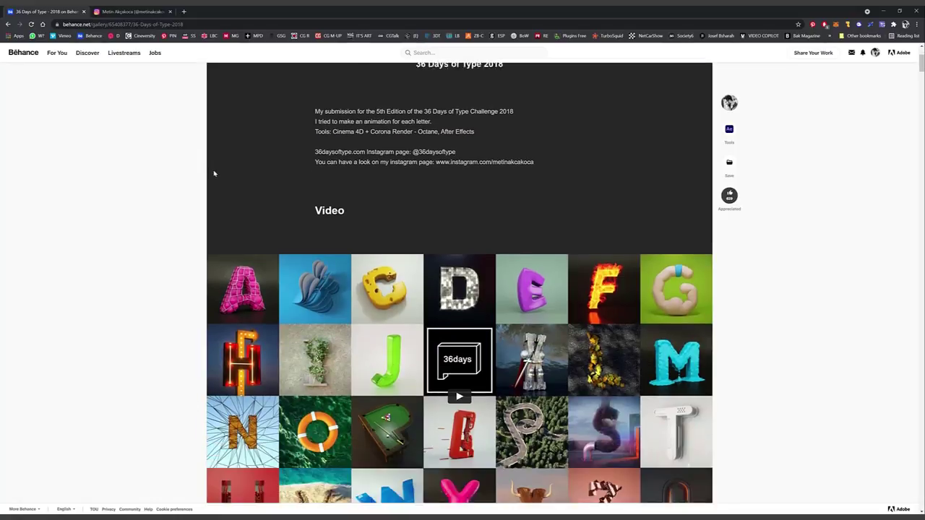
{"action": "scroll", "coordinate": [216, 178], "scroll_direction": "down", "scroll_amount": 3}
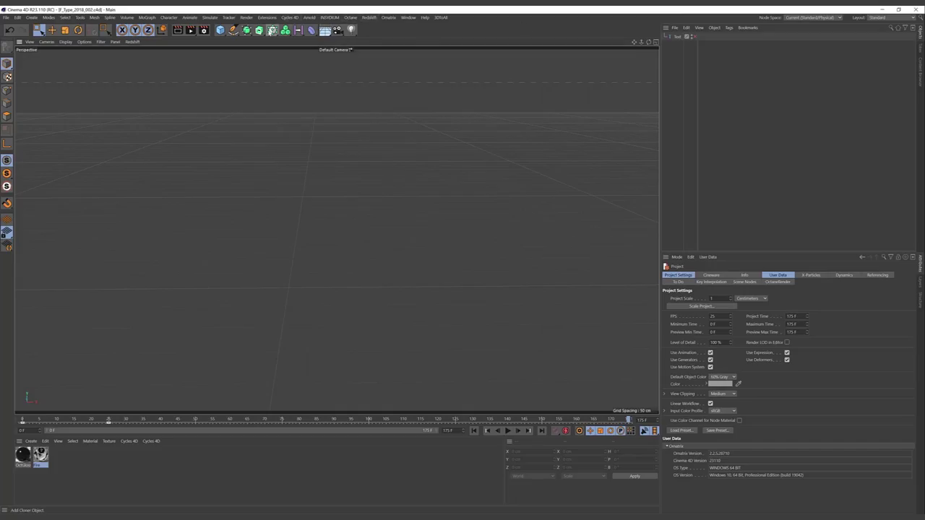
Step: Add a Text spline reading 'F' from the Spline palette
{"action": "left_click", "coordinate": [272, 31]}
{"action": "left_click", "coordinate": [232, 30]}
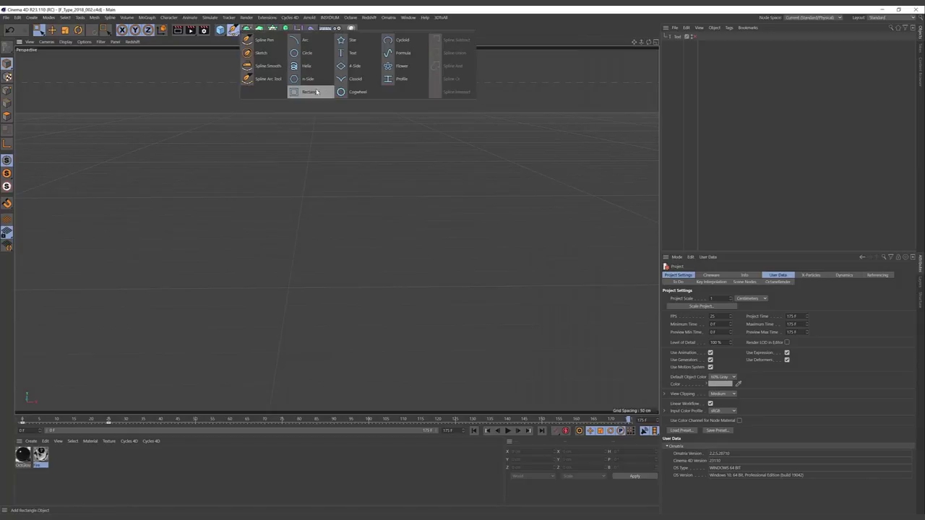
{"action": "left_click", "coordinate": [351, 53]}
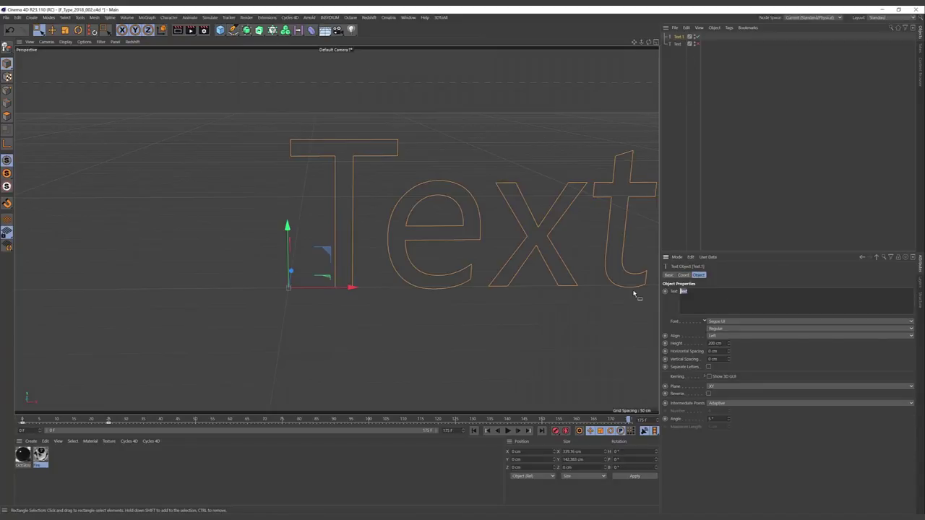
{"action": "type", "text": "F"}
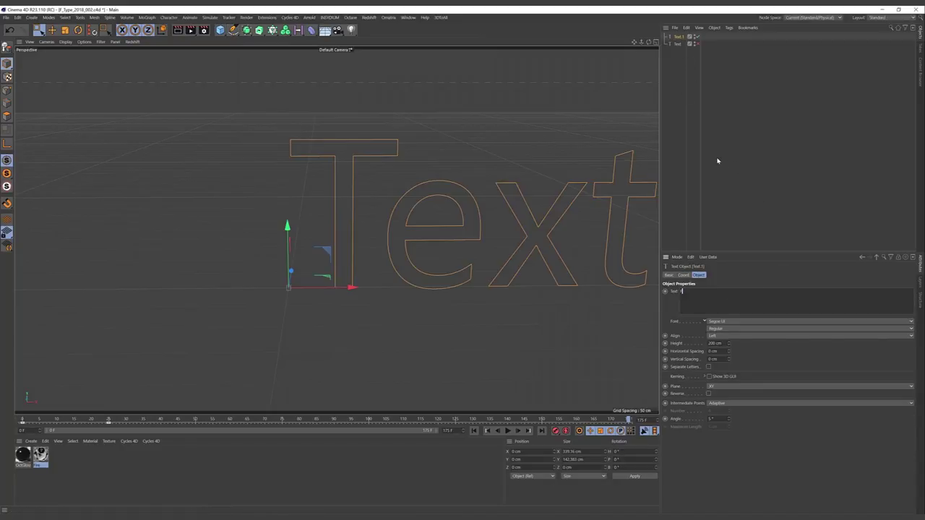
{"action": "left_click", "coordinate": [675, 109]}
Step: Set the Text.1 spline's font to Bauhaus 93
{"action": "left_click", "coordinate": [678, 36]}
{"action": "mouse_move", "coordinate": [405, 167]}
{"action": "left_mouse_down", "text": "alt"}
{"action": "mouse_move", "coordinate": [520, 197]}
{"action": "mouse_move", "coordinate": [384, 244]}
{"action": "mouse_move", "coordinate": [417, 268]}
{"action": "mouse_move", "coordinate": [427, 253]}
{"action": "mouse_move", "coordinate": [416, 241]}
{"action": "left_mouse_up", "text": "alt"}
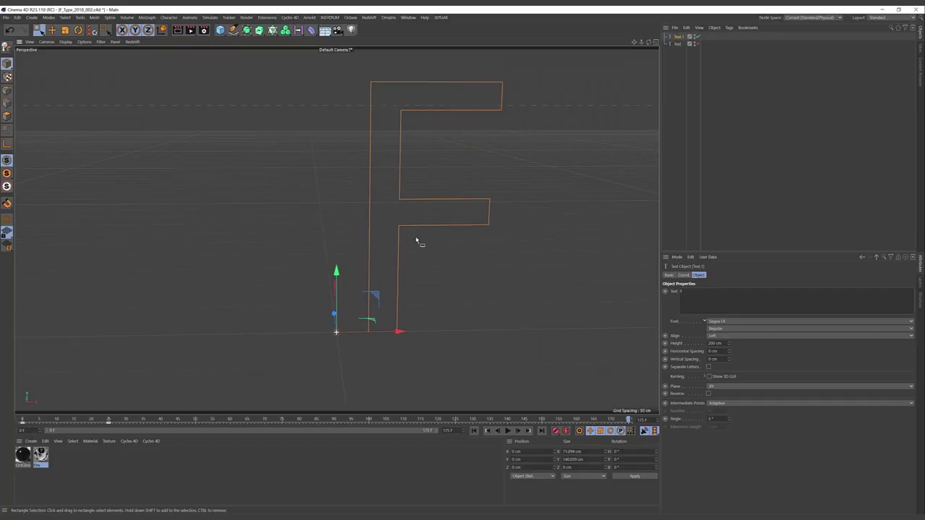
{"action": "left_click", "coordinate": [678, 44]}
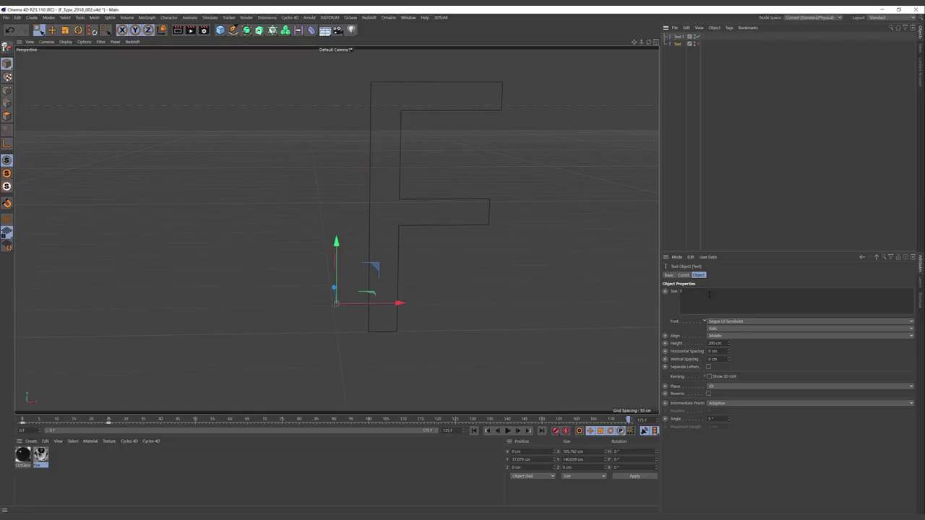
{"action": "left_click", "coordinate": [678, 37]}
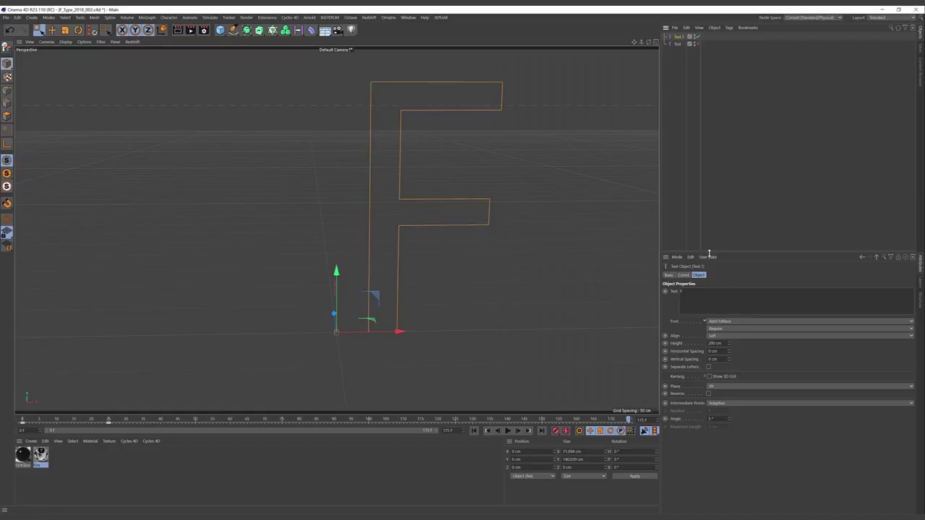
{"action": "left_click", "coordinate": [733, 326]}
{"action": "left_click", "coordinate": [723, 350]}
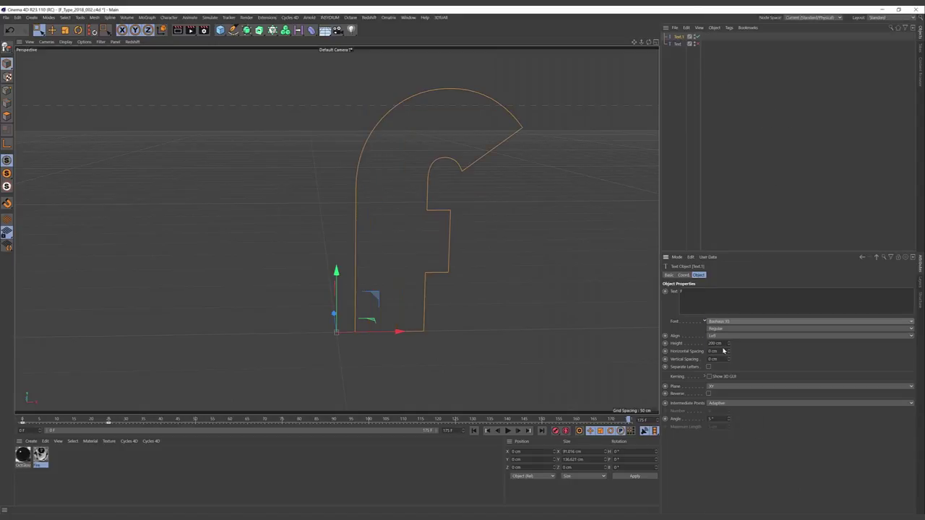
Step: Hide the Bauhaus 93 Text.1 and keep the italic F Text visible and selected
{"action": "left_click", "coordinate": [695, 36]}
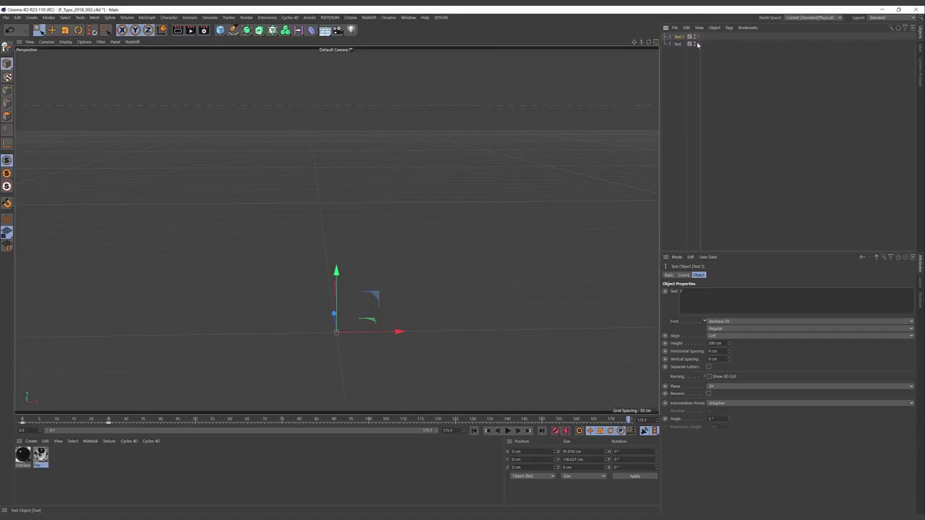
{"action": "left_click", "coordinate": [696, 43]}
{"action": "left_click", "coordinate": [678, 44]}
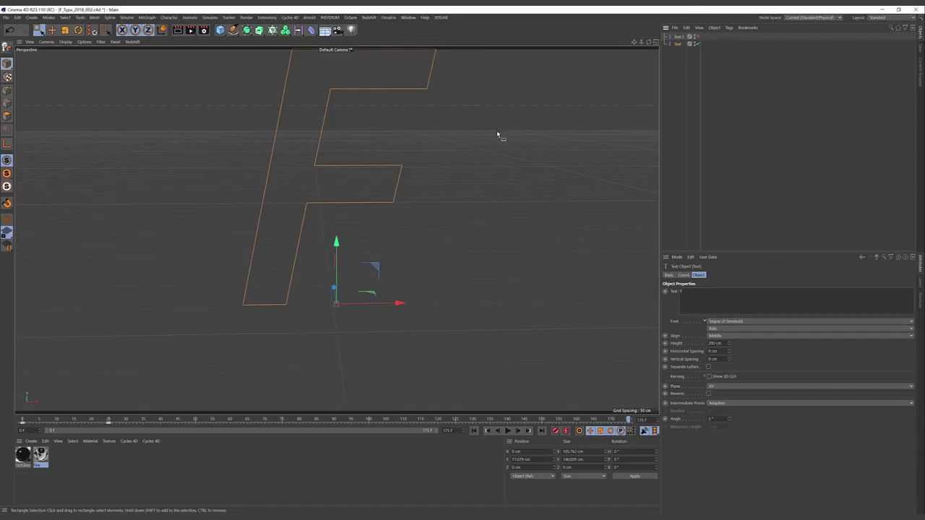
{"action": "middle_click_drag", "start_coordinate": [496, 134], "coordinate": [522, 162], "text": "alt"}
{"action": "middle_click_drag", "start_coordinate": [405, 264], "coordinate": [435, 239], "text": "alt"}
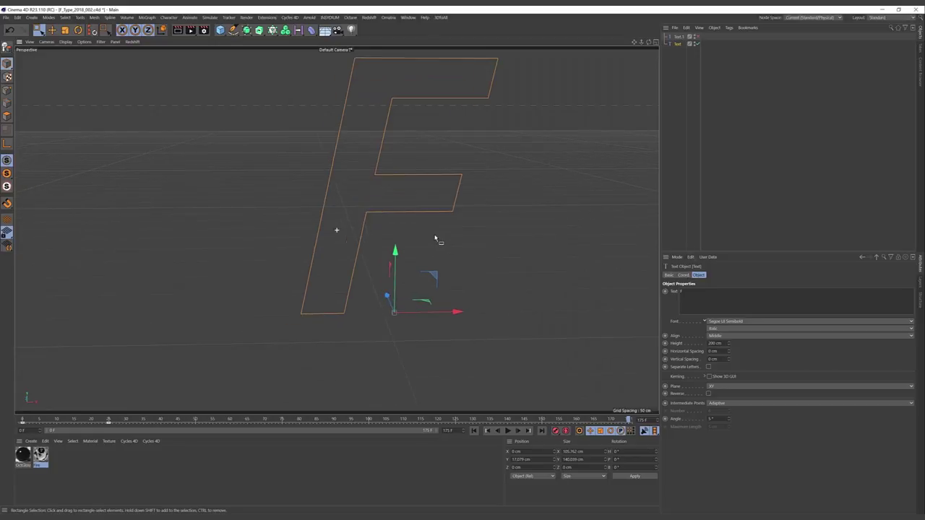
{"action": "mouse_move", "coordinate": [435, 238]}
{"action": "left_mouse_down", "text": "alt"}
{"action": "mouse_move", "coordinate": [449, 224]}
{"action": "mouse_move", "coordinate": [446, 230]}
{"action": "left_mouse_up", "text": "alt"}
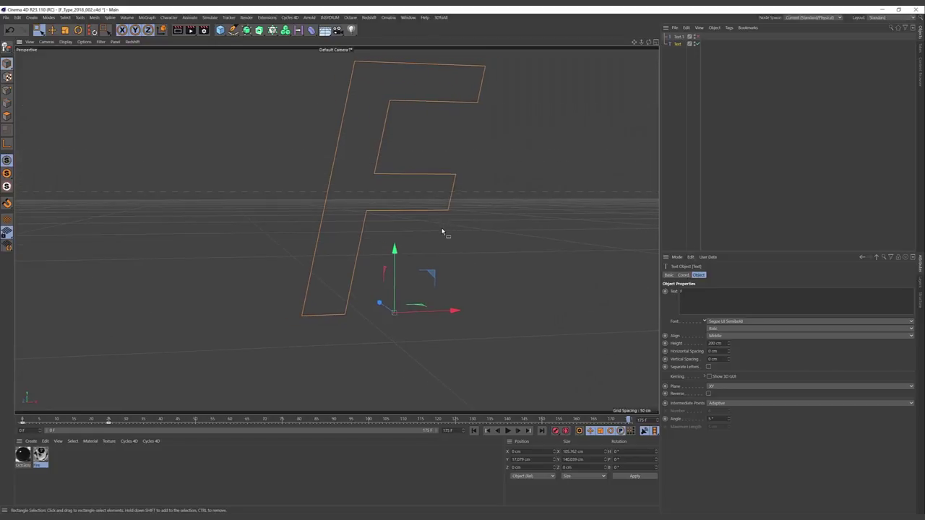
{"action": "right_click_drag", "start_coordinate": [443, 233], "coordinate": [337, 231], "text": "alt"}
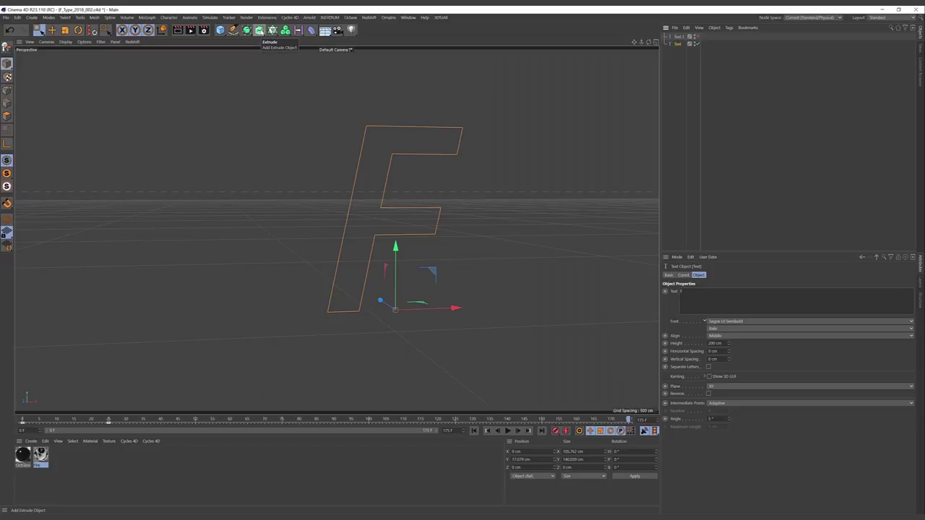
Step: Extrude the F along Z with a 20 cm offset
{"action": "left_click", "coordinate": [258, 30], "text": "alt"}
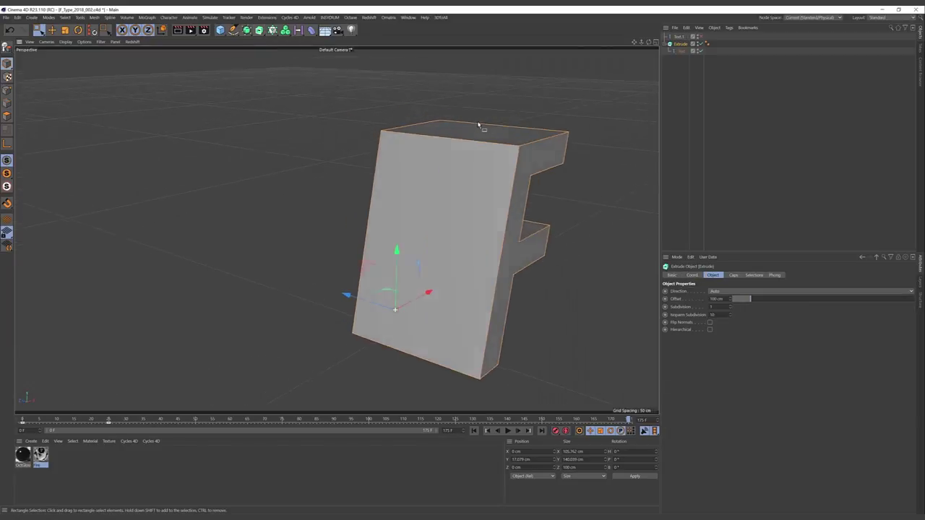
{"action": "left_click_drag", "start_coordinate": [404, 231], "coordinate": [337, 227], "text": "alt"}
{"action": "left_click", "coordinate": [732, 275]}
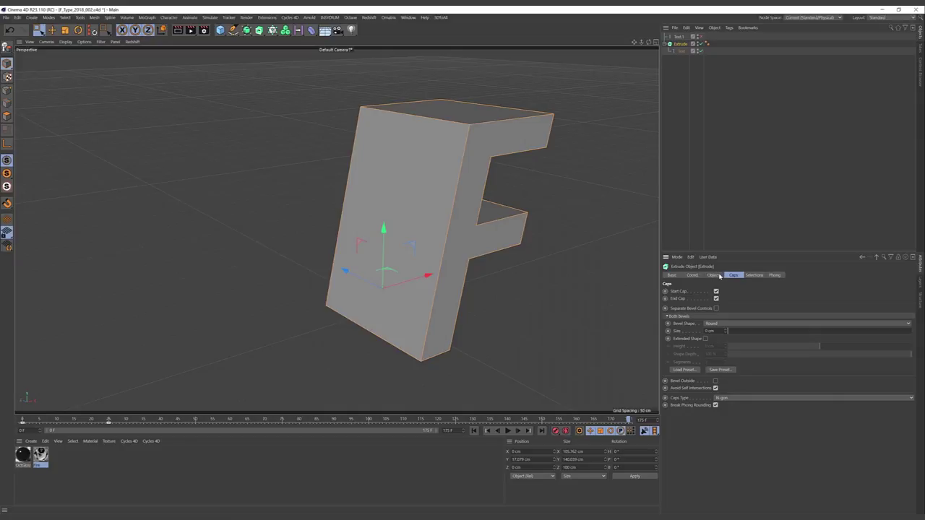
{"action": "left_click", "coordinate": [713, 275]}
{"action": "left_click", "coordinate": [720, 291]}
{"action": "left_click", "coordinate": [721, 324]}
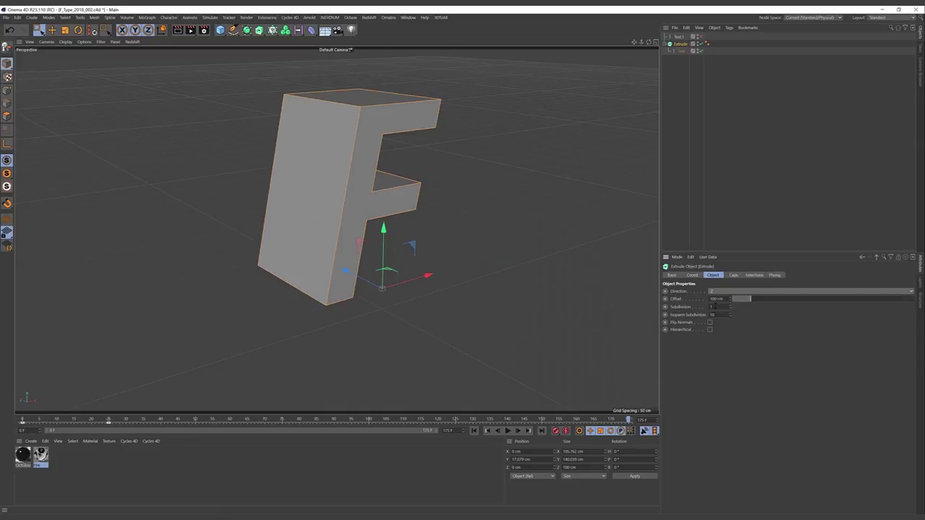
{"action": "double_click", "coordinate": [722, 299]}
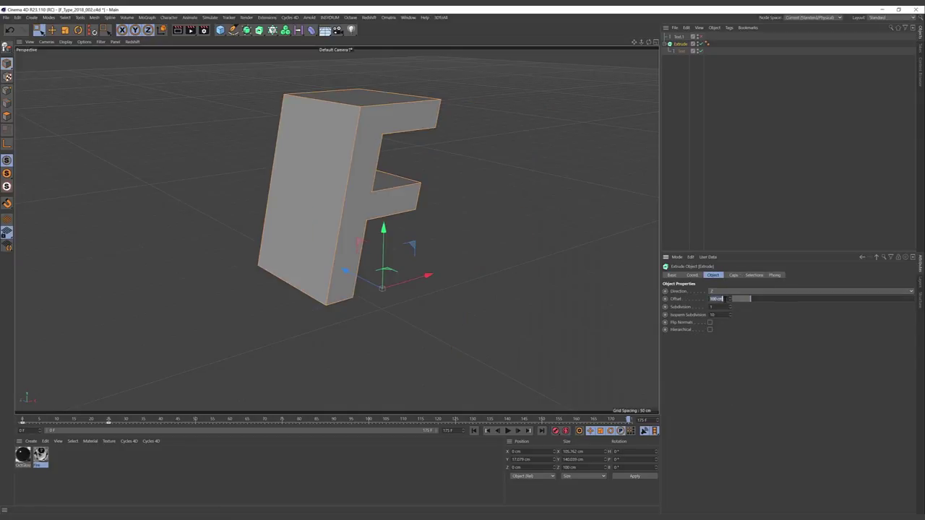
{"action": "type", "text": "20"}
{"action": "key", "text": "Return"}
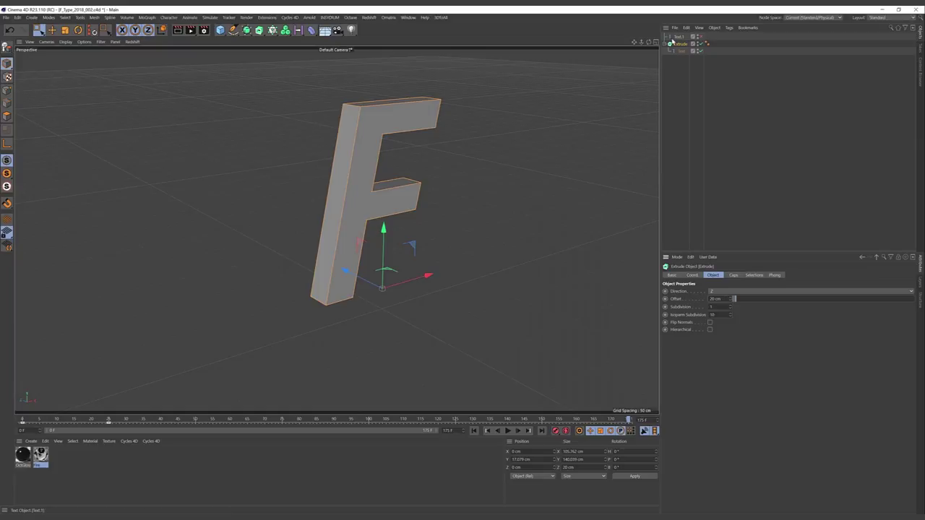
Step: Deselect all objects and bring up the Extensions menu
{"action": "left_click", "coordinate": [673, 38]}
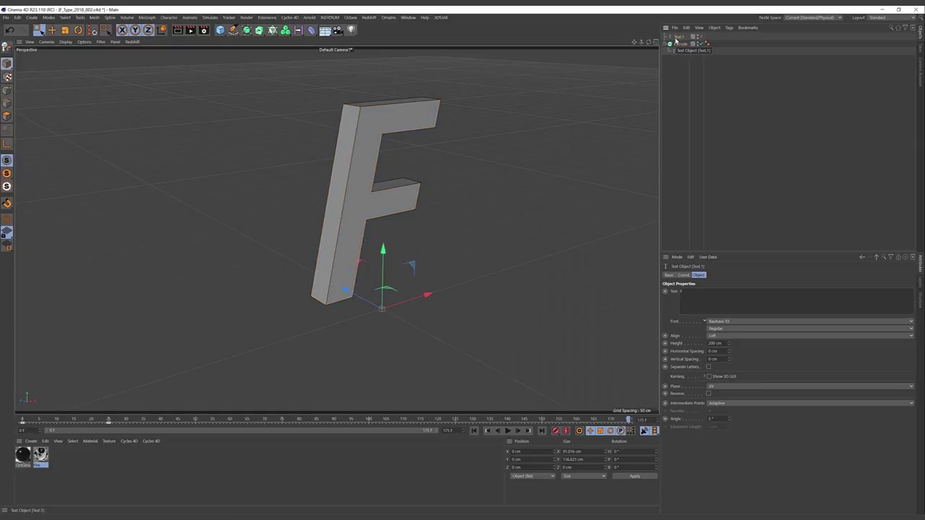
{"action": "left_click", "coordinate": [693, 109]}
{"action": "left_click", "coordinate": [266, 18]}
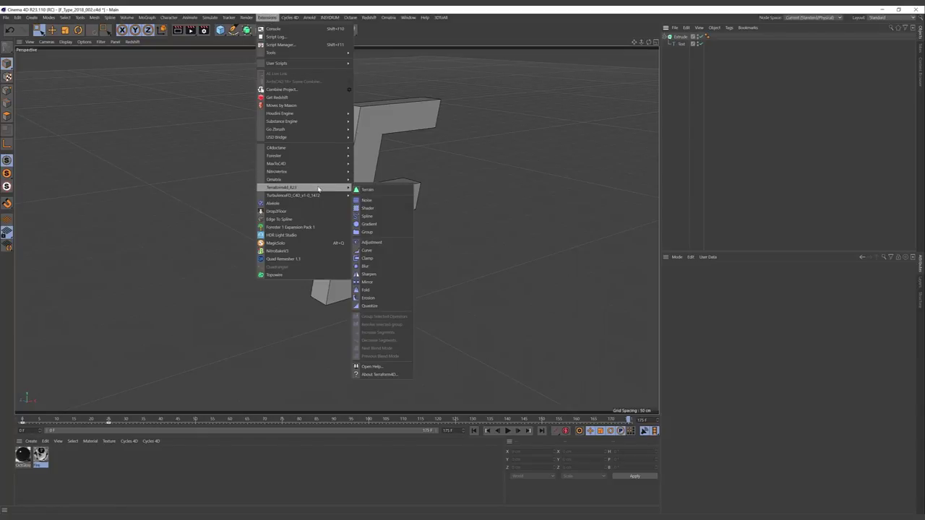
{"action": "mouse_move", "coordinate": [293, 196]}
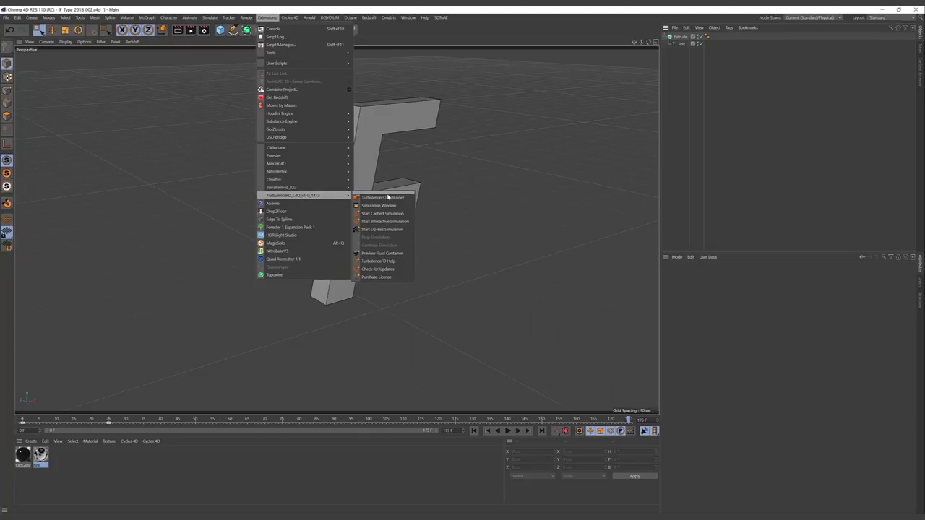
Step: Float the TurbulenceFD commands as a palette on the left of the viewport
{"action": "left_click", "coordinate": [391, 194]}
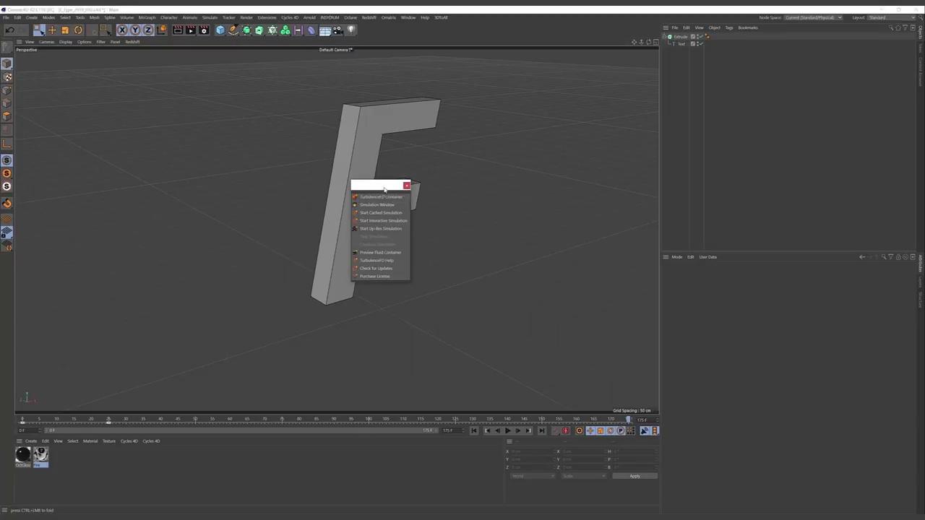
{"action": "left_click_drag", "start_coordinate": [383, 190], "coordinate": [112, 146]}
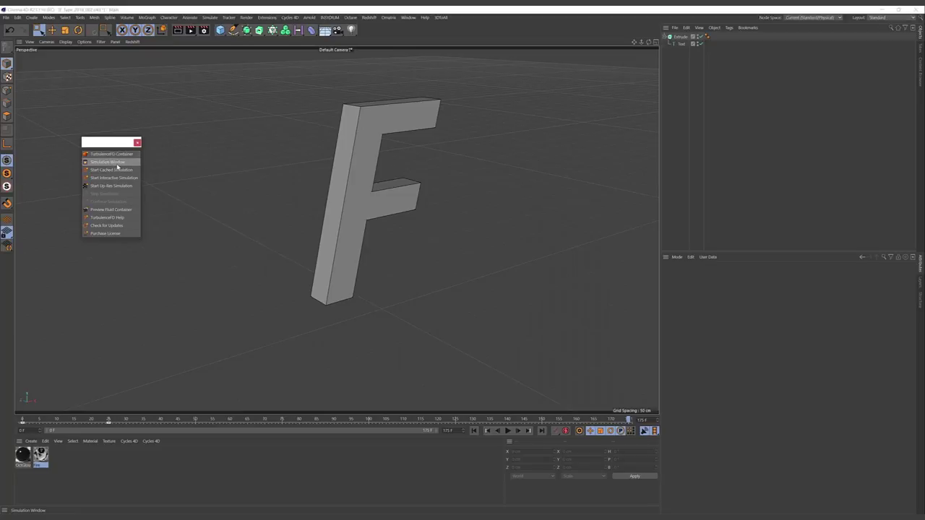
{"action": "left_click_drag", "start_coordinate": [116, 143], "coordinate": [98, 134]}
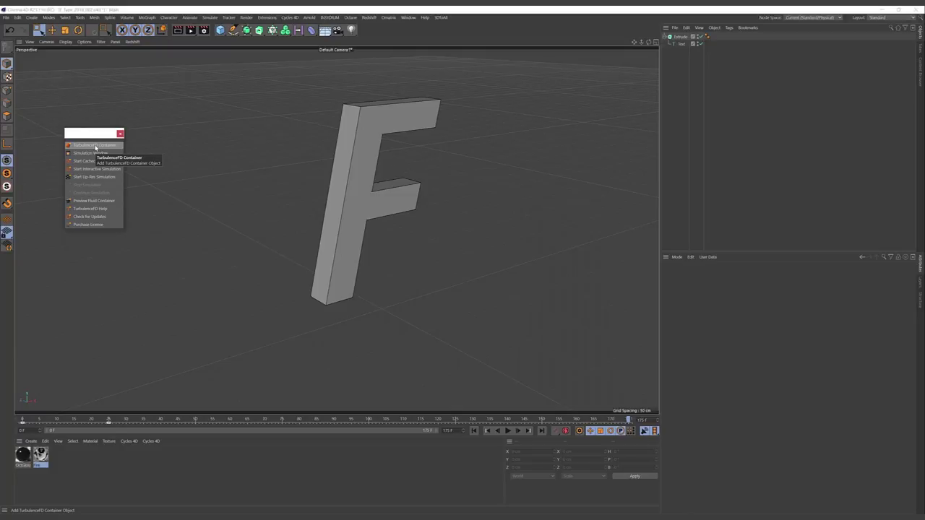
Step: Add a TurbulenceFD fluid container with a 250 × 350 × 250 cm grid
{"action": "left_click", "coordinate": [95, 146]}
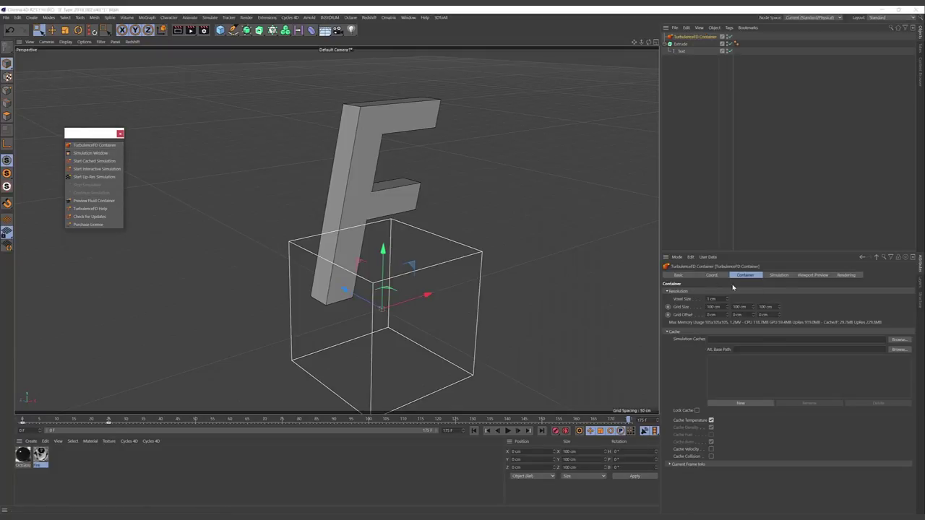
{"action": "left_click", "coordinate": [715, 306]}
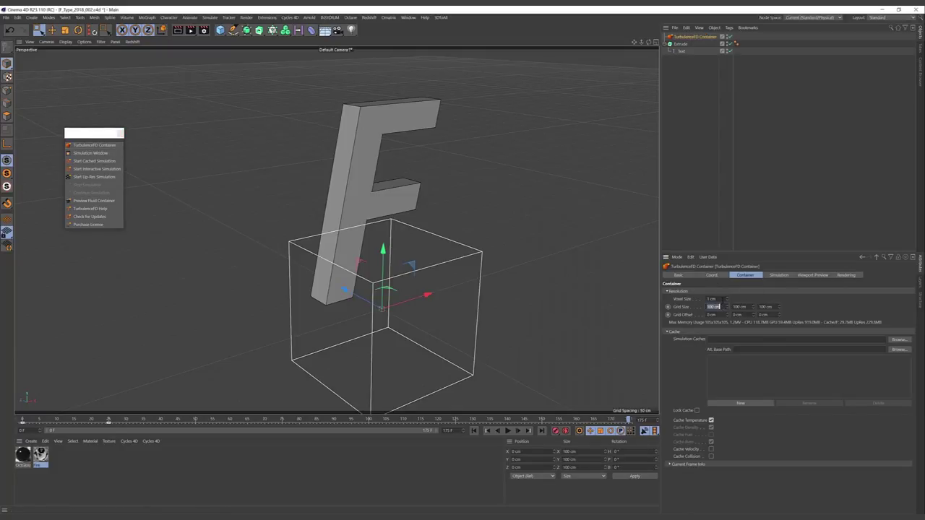
{"action": "type", "text": "250"}
{"action": "key", "text": "Tab"}
{"action": "type", "text": "0"}
{"action": "key", "text": "Tab"}
{"action": "type", "text": "2"}
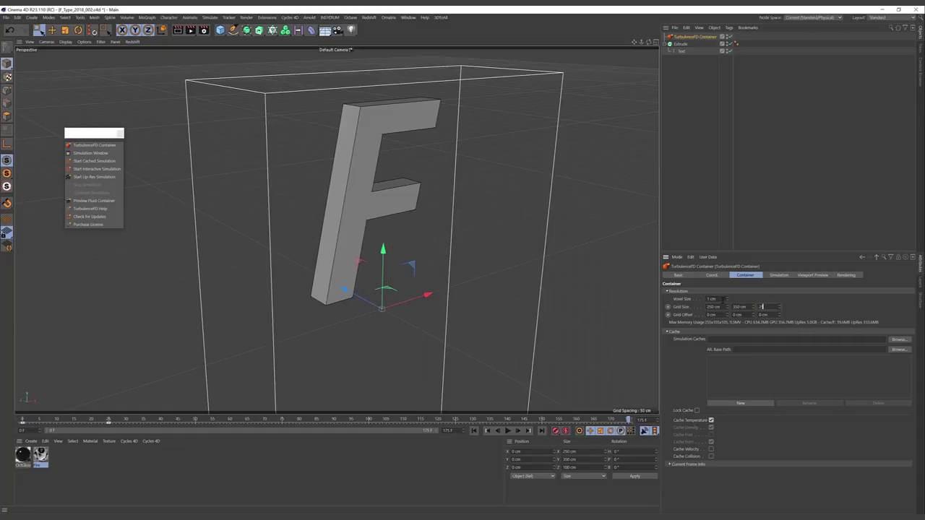
{"action": "type", "text": "50"}
{"action": "key", "text": "Return"}
Step: In the front view, raise the fluid container upward along Y over the F
{"action": "middle_click", "coordinate": [505, 190]}
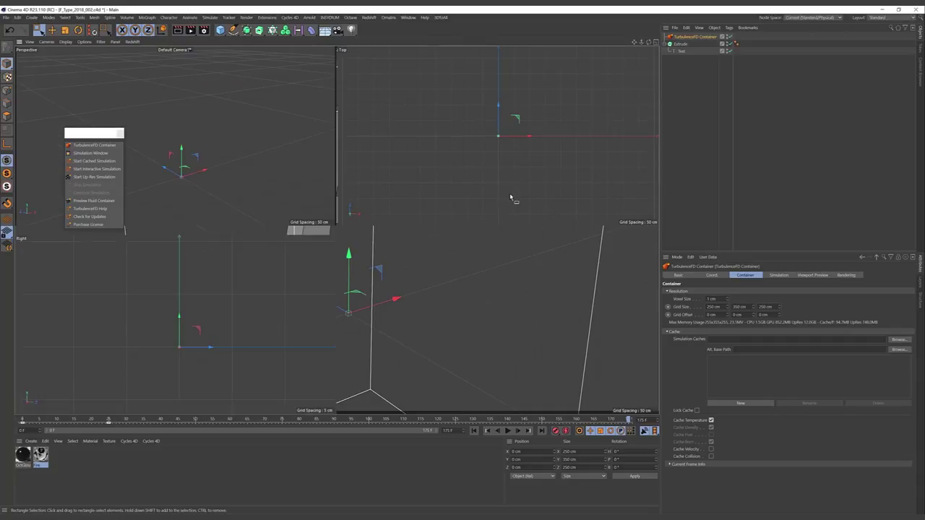
{"action": "middle_click", "coordinate": [517, 271]}
{"action": "left_click_drag", "start_coordinate": [372, 224], "coordinate": [373, 116]}
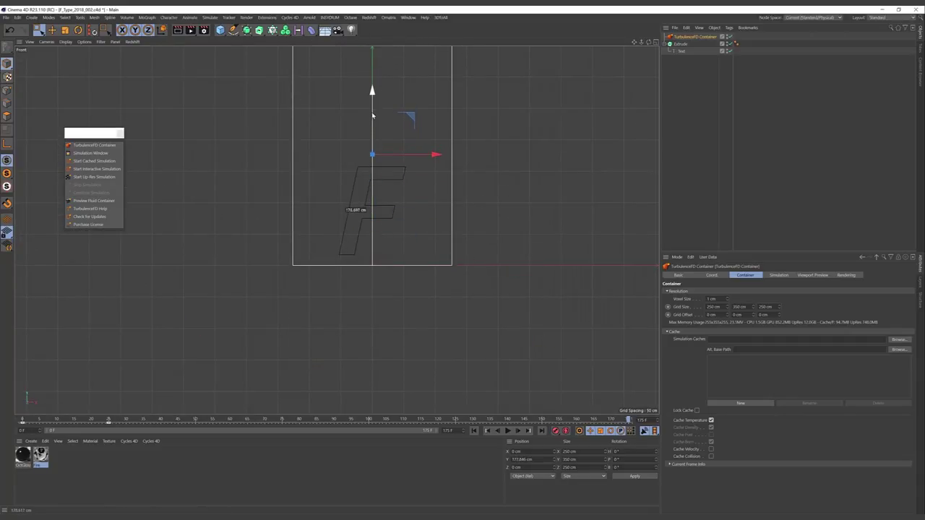
Step: Maximize the Perspective view and orbit to face the F inside the container
{"action": "middle_click", "coordinate": [421, 190]}
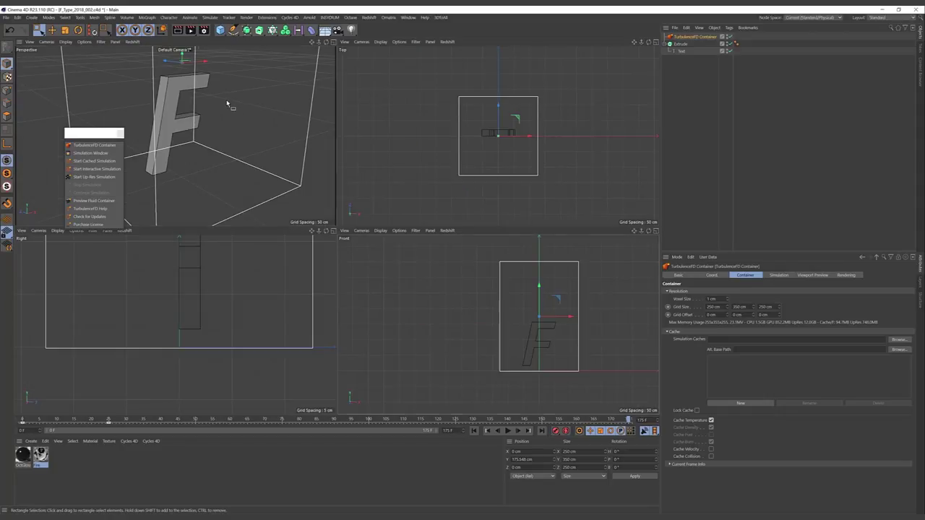
{"action": "middle_click", "coordinate": [226, 99]}
{"action": "mouse_move", "coordinate": [399, 187]}
{"action": "left_mouse_down", "text": "alt"}
{"action": "mouse_move", "coordinate": [458, 213]}
{"action": "mouse_move", "coordinate": [347, 233]}
{"action": "mouse_move", "coordinate": [440, 210]}
{"action": "mouse_move", "coordinate": [524, 211]}
{"action": "left_mouse_up", "text": "alt"}
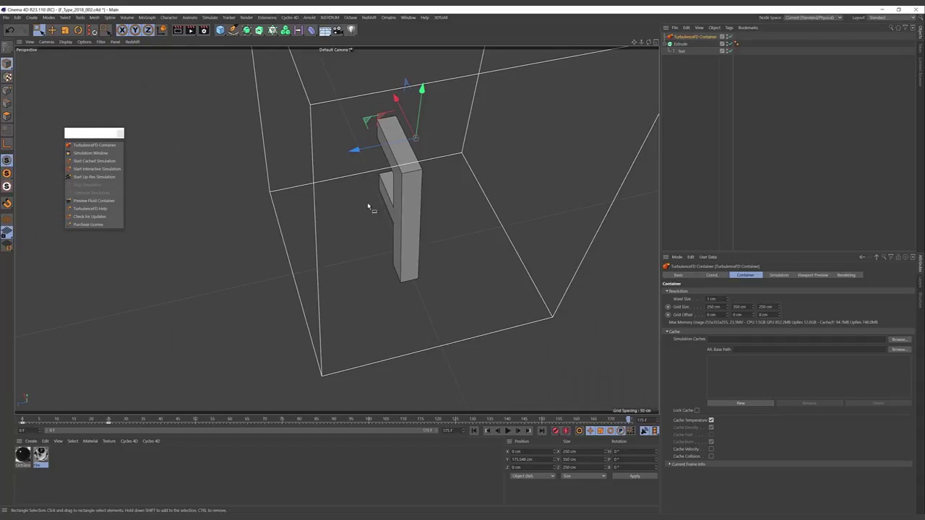
{"action": "mouse_move", "coordinate": [367, 204]}
{"action": "left_mouse_down", "text": "alt"}
{"action": "mouse_move", "coordinate": [366, 192]}
{"action": "mouse_move", "coordinate": [309, 180]}
{"action": "mouse_move", "coordinate": [337, 229]}
{"action": "left_mouse_up", "text": "alt"}
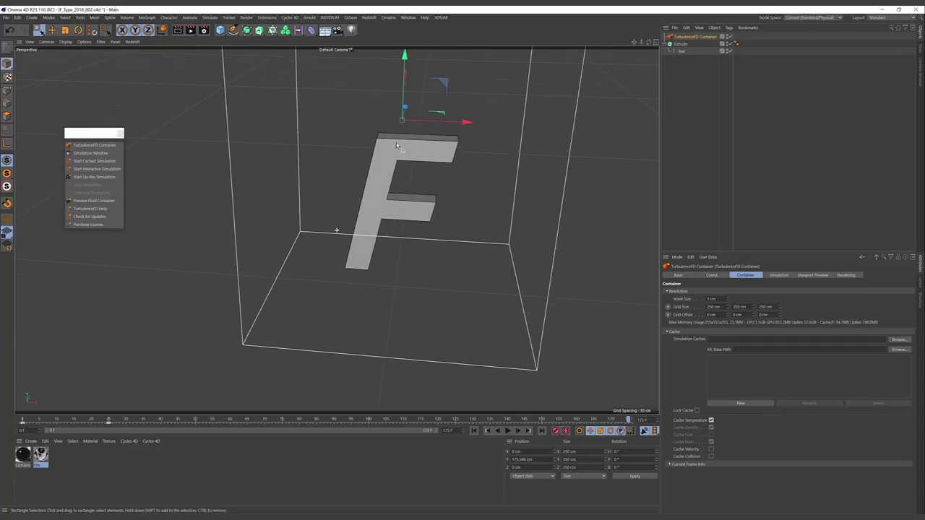
Step: Give the Extrude object a TurbulenceFD Emitter tag from its context menu
{"action": "left_click", "coordinate": [680, 43]}
{"action": "right_click", "coordinate": [681, 44]}
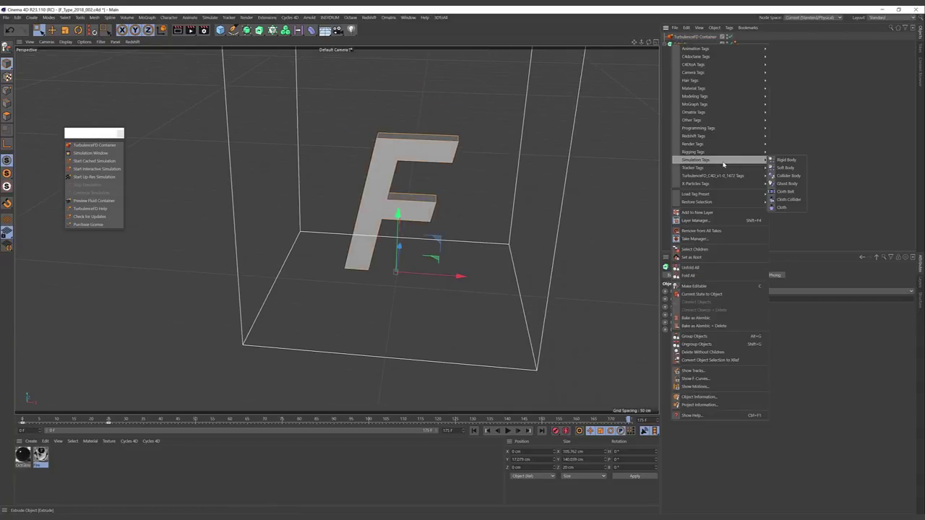
{"action": "mouse_move", "coordinate": [713, 175]}
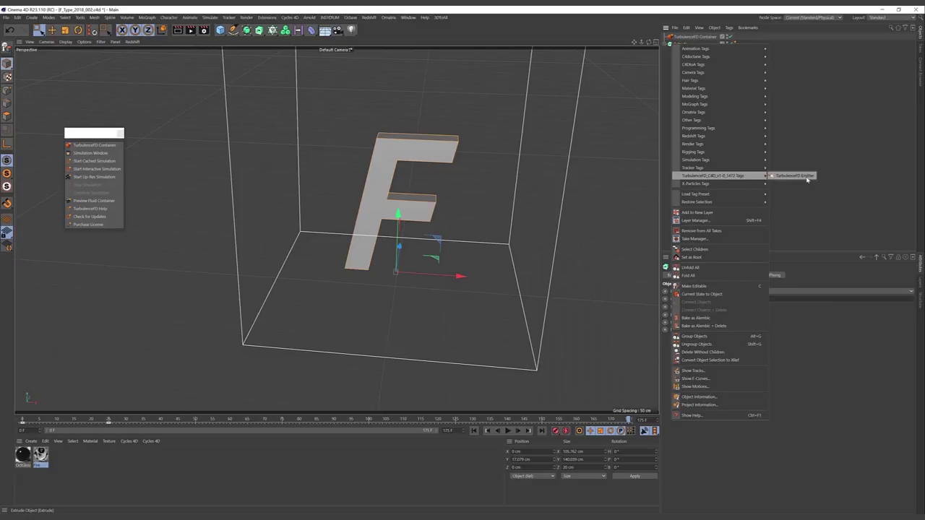
{"action": "left_click", "coordinate": [795, 176]}
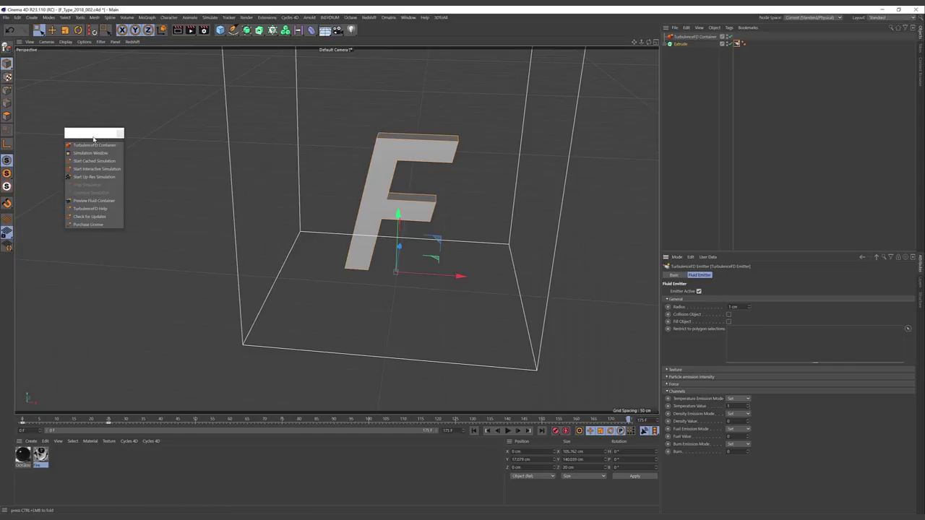
{"action": "left_click_drag", "start_coordinate": [94, 137], "coordinate": [79, 122]}
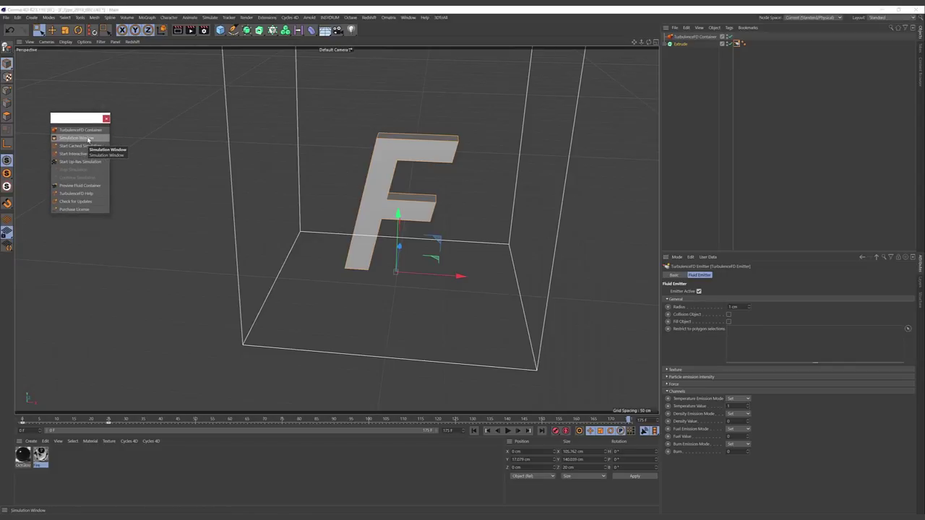
Step: Point the container's simulation cache to the CACHE folder and create a new cache
{"action": "left_click", "coordinate": [93, 139]}
{"action": "left_click_drag", "start_coordinate": [159, 115], "coordinate": [441, 165]}
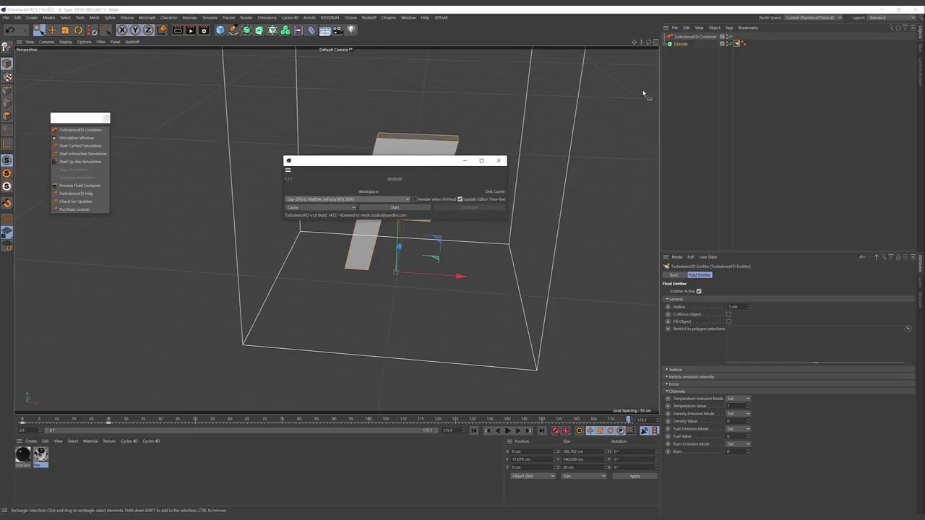
{"action": "left_click", "coordinate": [693, 37]}
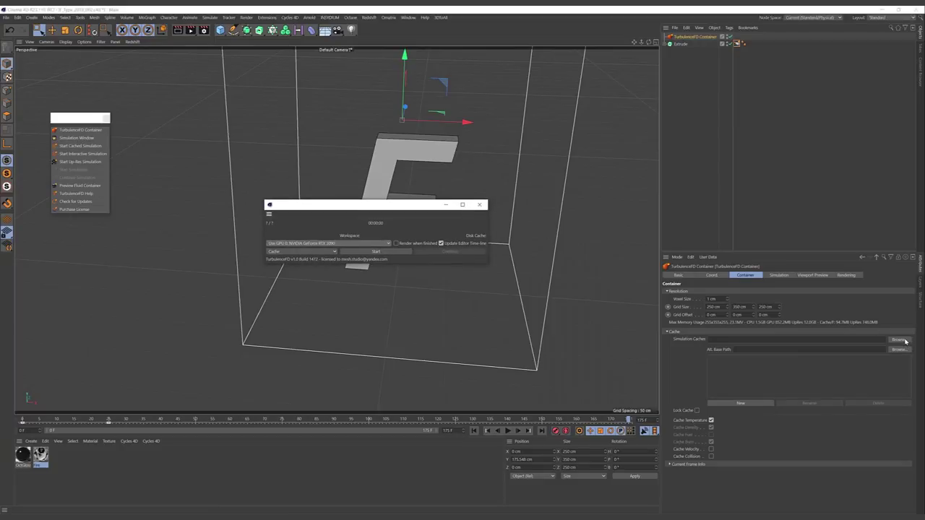
{"action": "left_click", "coordinate": [899, 340]}
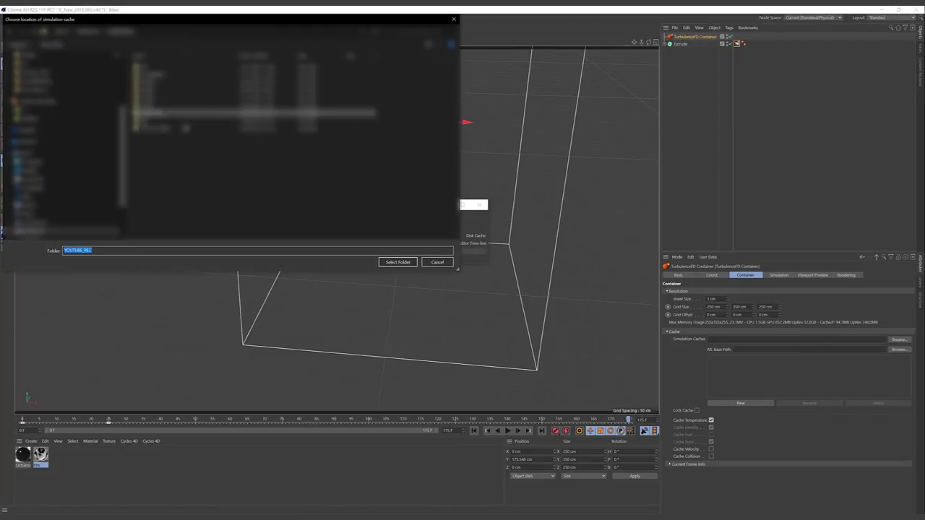
{"action": "double_click", "coordinate": [167, 98]}
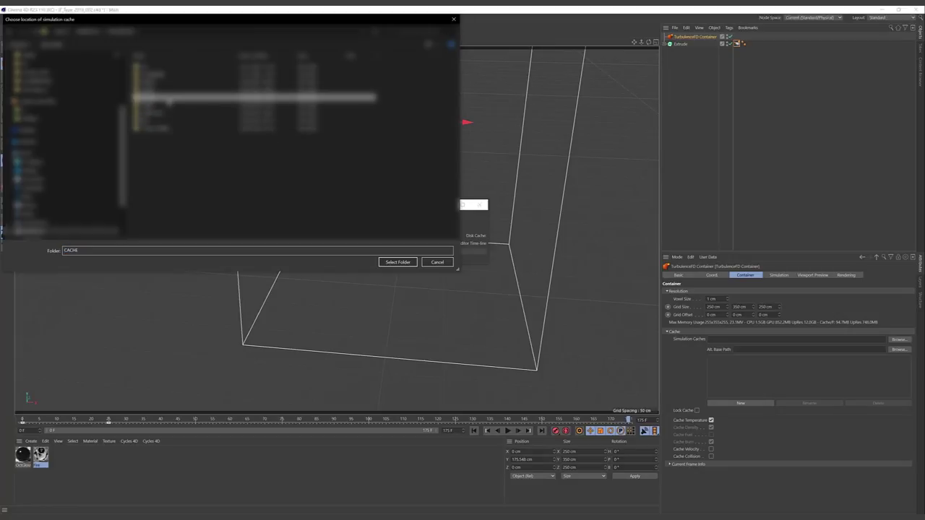
{"action": "left_click", "coordinate": [383, 262]}
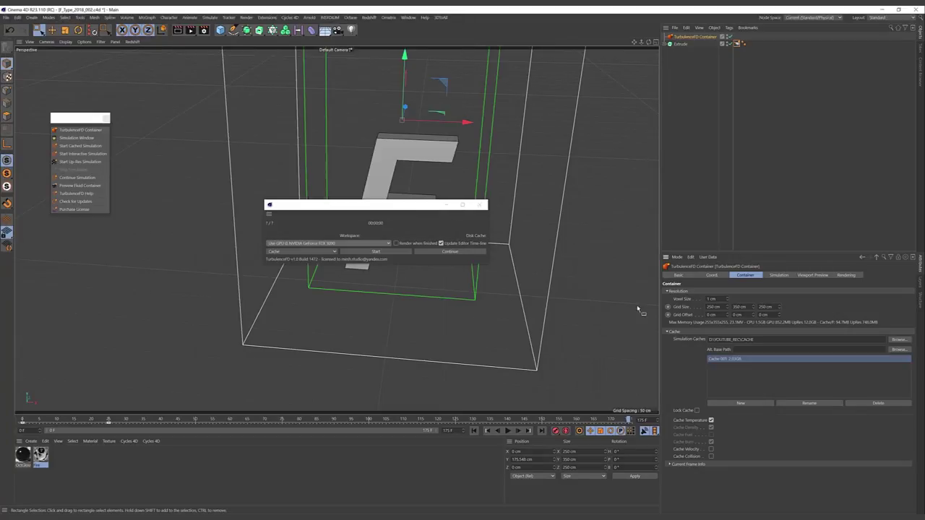
{"action": "left_click", "coordinate": [759, 406]}
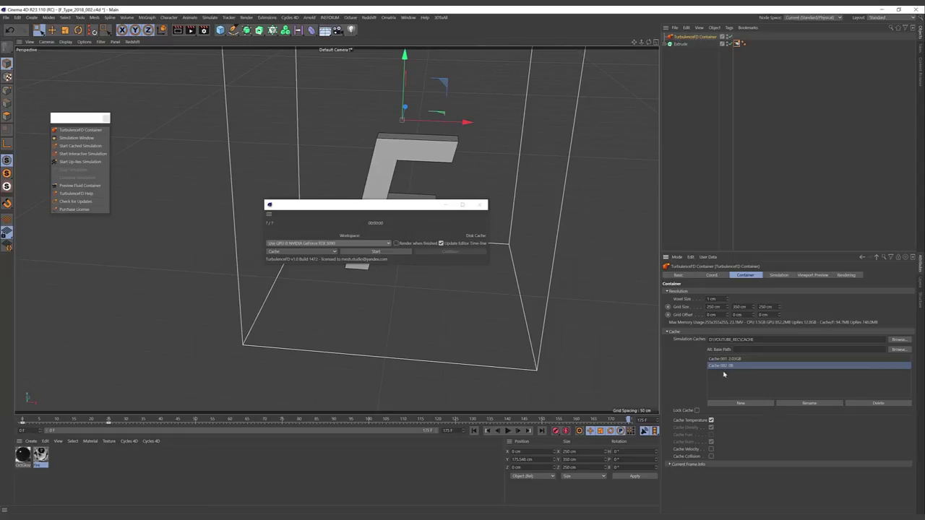
Step: Run the TurbulenceFD simulation and view the plume rising from the F
{"action": "left_click_drag", "start_coordinate": [363, 206], "coordinate": [232, 194]}
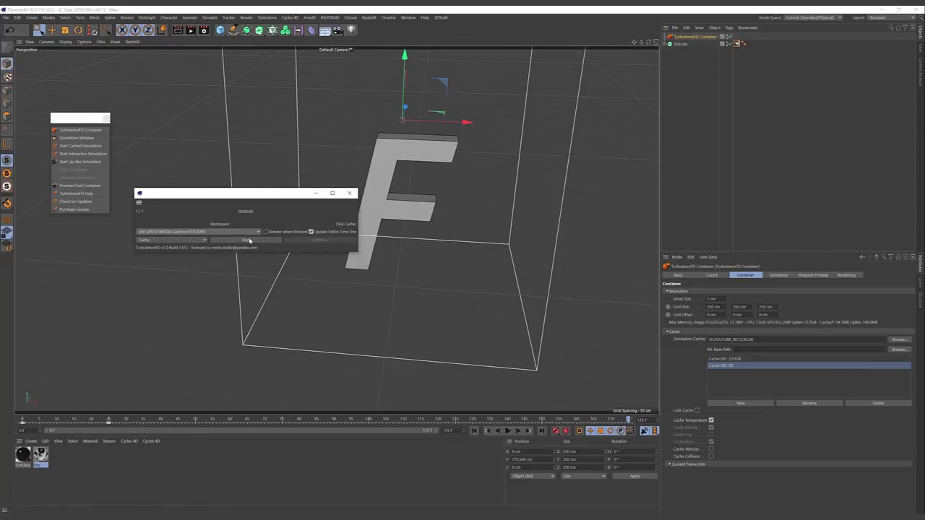
{"action": "left_click", "coordinate": [250, 240]}
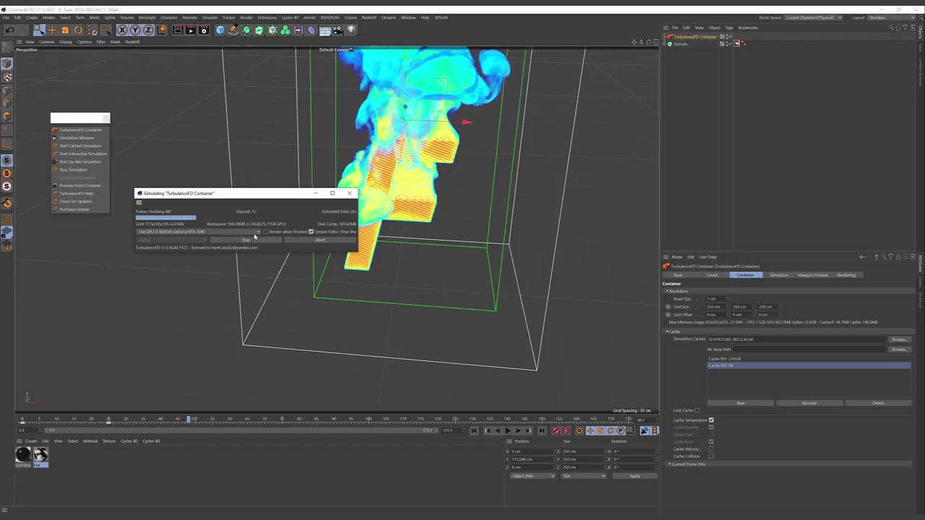
{"action": "left_click_drag", "start_coordinate": [276, 196], "coordinate": [190, 207]}
{"action": "mouse_move", "coordinate": [405, 217]}
{"action": "left_mouse_down", "text": "alt"}
{"action": "mouse_move", "coordinate": [524, 221]}
{"action": "mouse_move", "coordinate": [369, 223]}
{"action": "mouse_move", "coordinate": [405, 222]}
{"action": "mouse_move", "coordinate": [430, 187]}
{"action": "left_mouse_up", "text": "alt"}
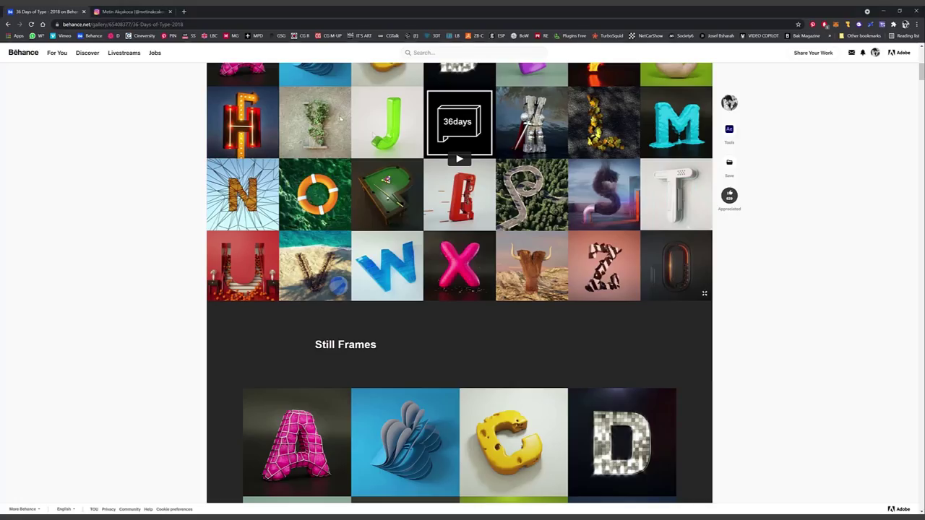
Step: Open the burning F post on the Instagram profile and pause its video
{"action": "left_click", "coordinate": [130, 12]}
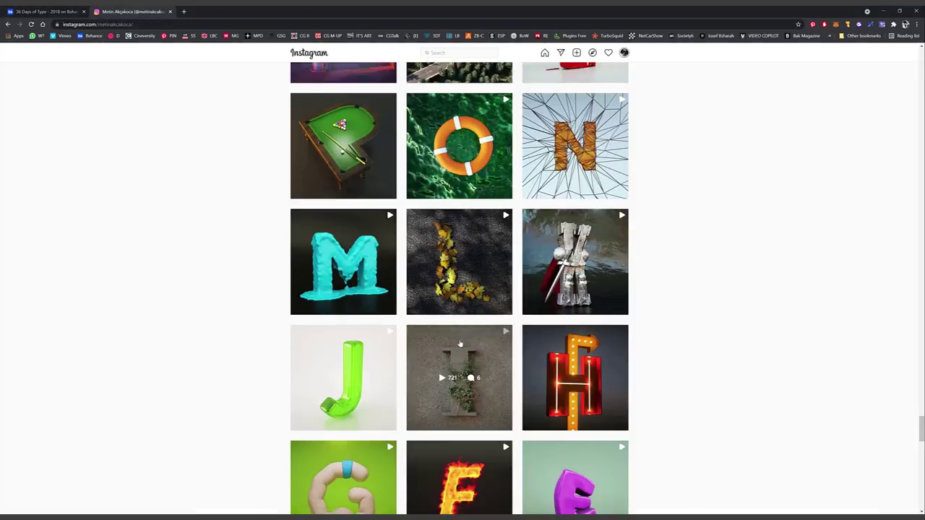
{"action": "scroll", "coordinate": [463, 347], "scroll_direction": "down", "scroll_amount": 2}
{"action": "left_click", "coordinate": [470, 367]}
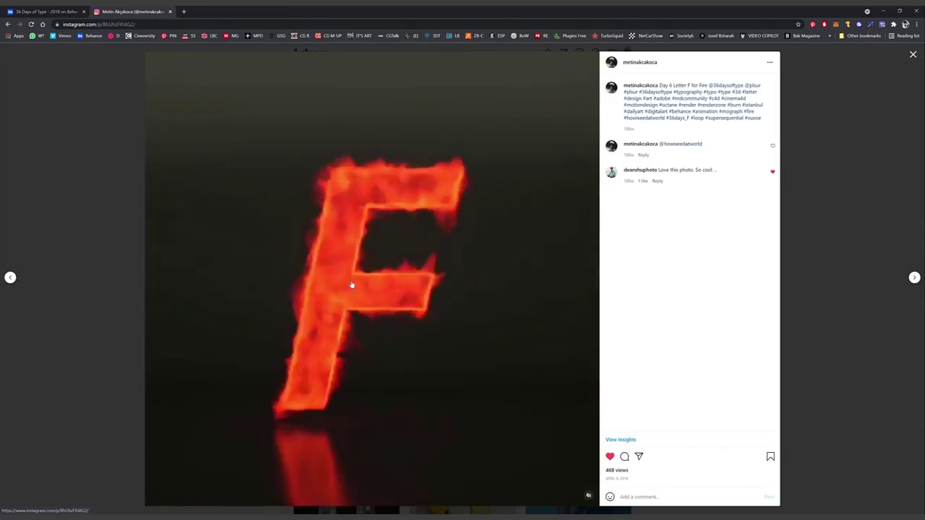
{"action": "left_click", "coordinate": [365, 287]}
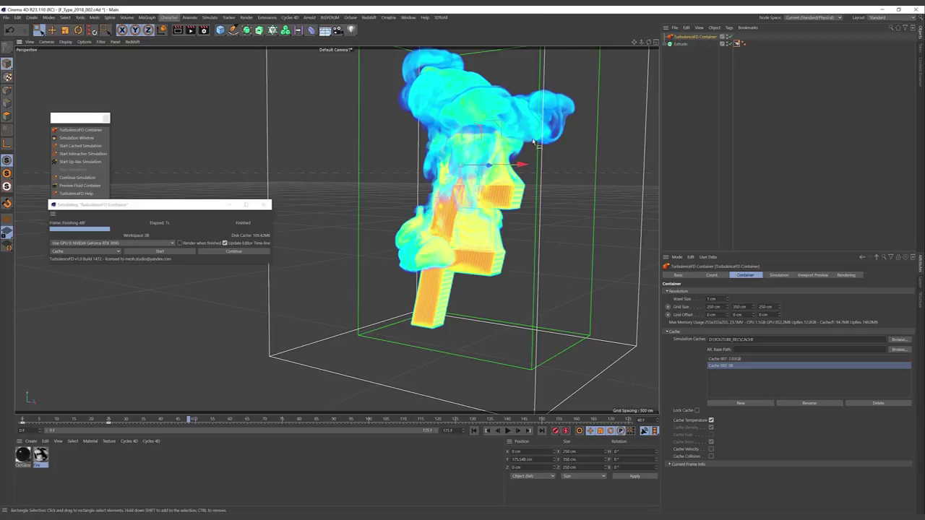
Step: Rewind the animation to frame 0 and hide the fluid container
{"action": "left_click_drag", "start_coordinate": [491, 202], "coordinate": [456, 206], "text": "alt"}
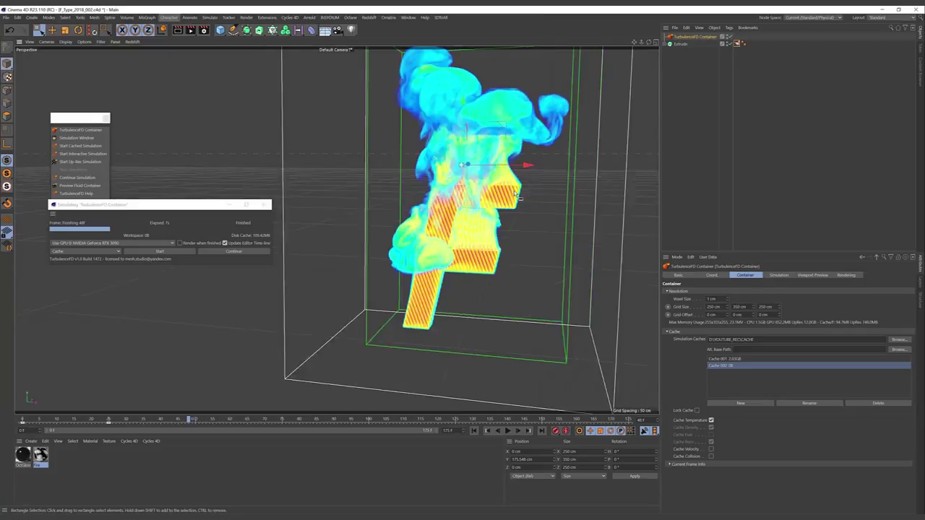
{"action": "left_click", "coordinate": [474, 430]}
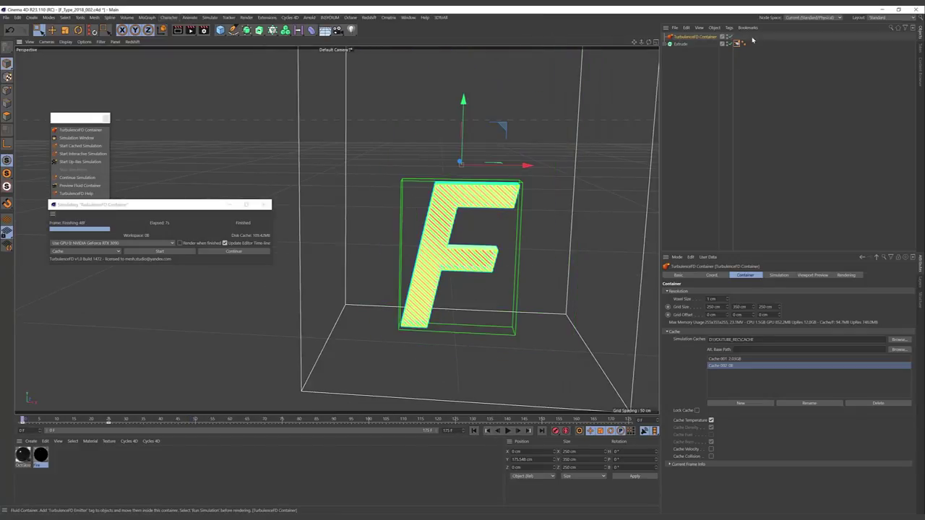
{"action": "left_click", "coordinate": [730, 36]}
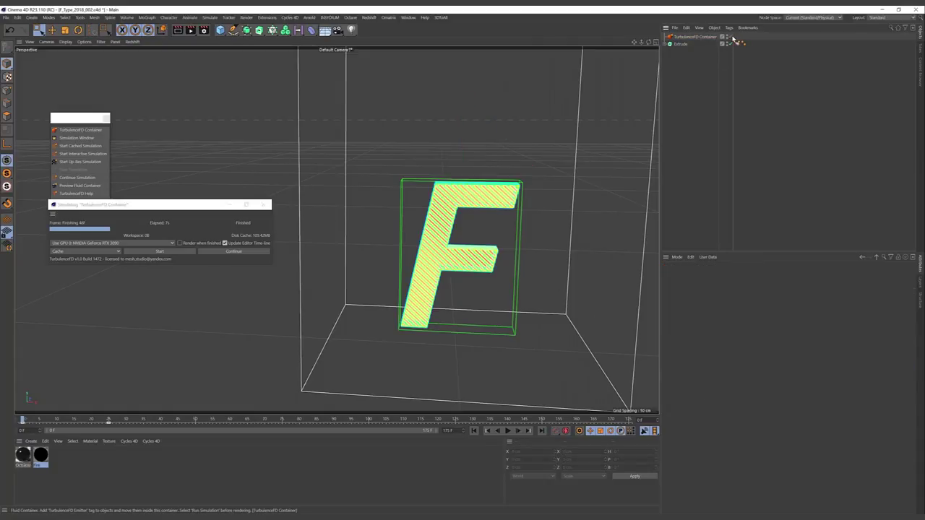
{"action": "left_click", "coordinate": [728, 35]}
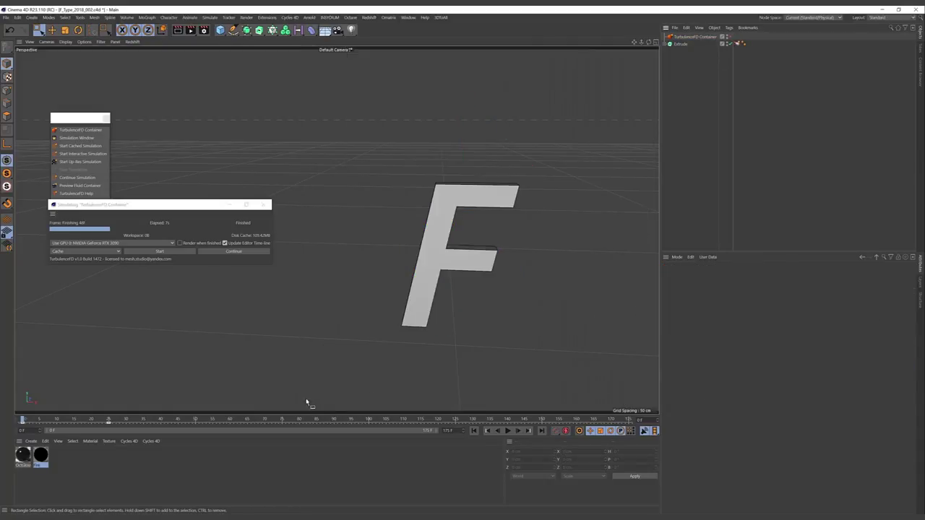
Step: Delete unused materials, then create a new material and open it for editing
{"action": "right_click", "coordinate": [40, 468]}
{"action": "left_click", "coordinate": [63, 501]}
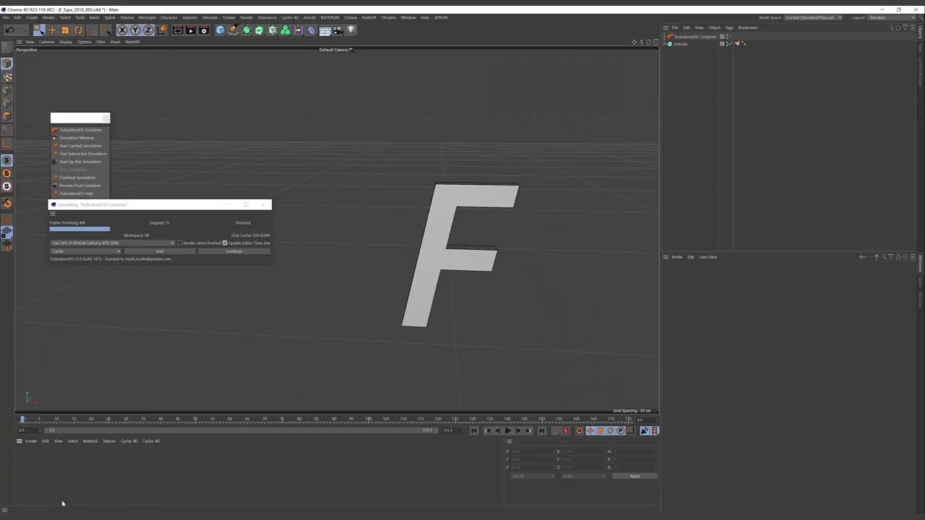
{"action": "double_click", "coordinate": [39, 465]}
{"action": "double_click", "coordinate": [22, 454]}
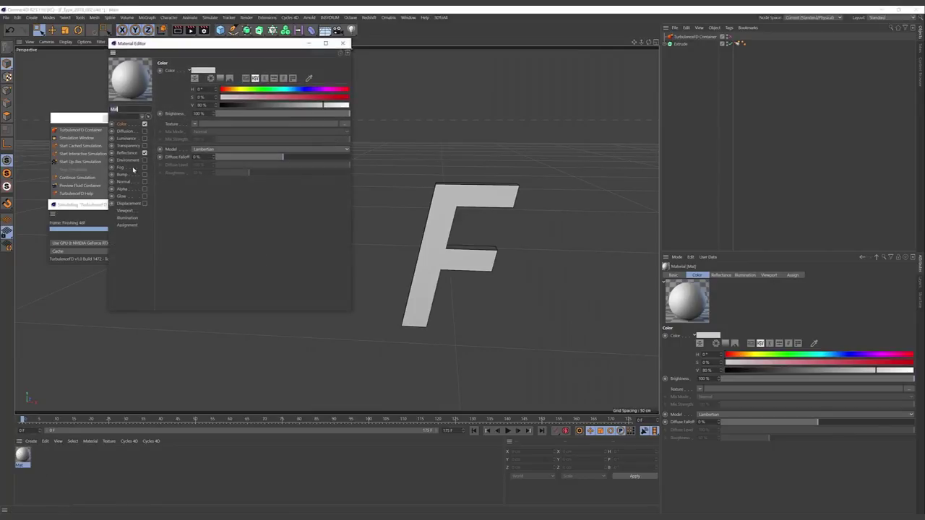
Step: Disable Color and Reflectance and enable Luminance with a Noise texture
{"action": "left_click_drag", "start_coordinate": [202, 44], "coordinate": [362, 74]}
{"action": "left_click", "coordinate": [307, 153]}
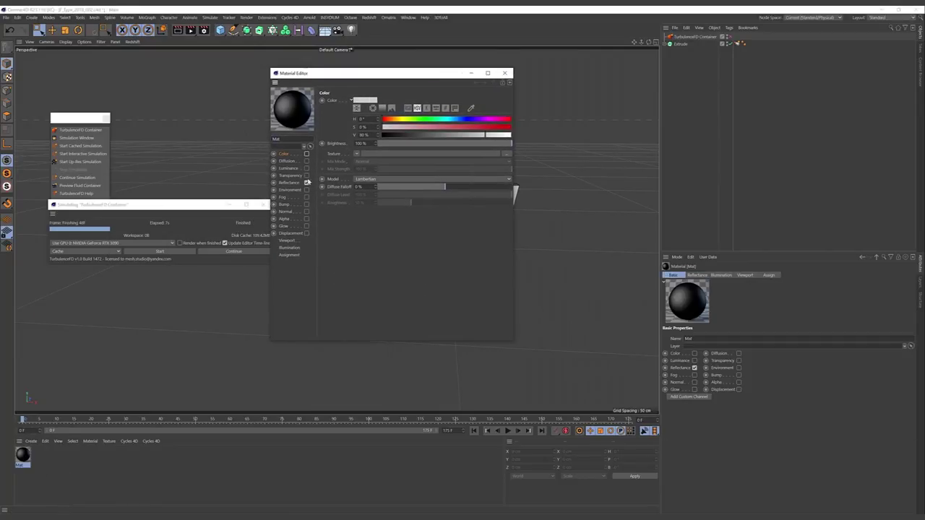
{"action": "left_click", "coordinate": [306, 183]}
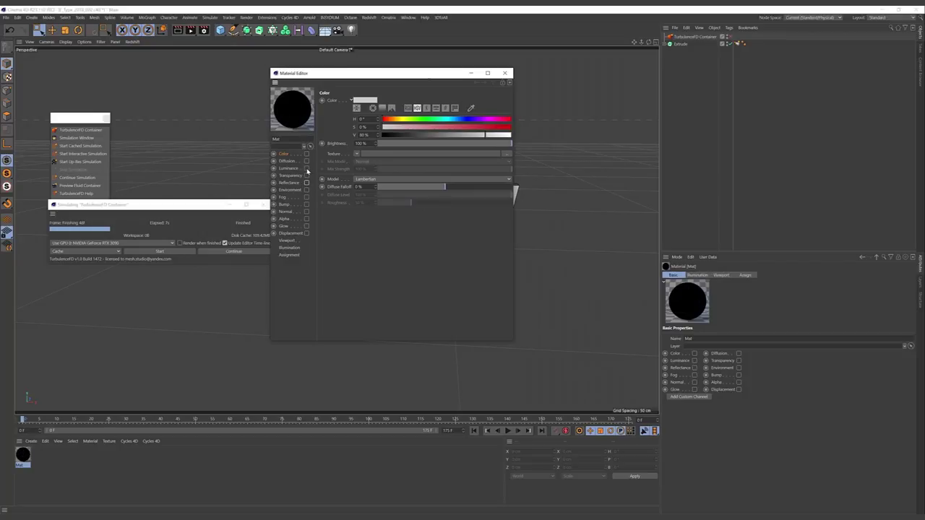
{"action": "left_click", "coordinate": [306, 168]}
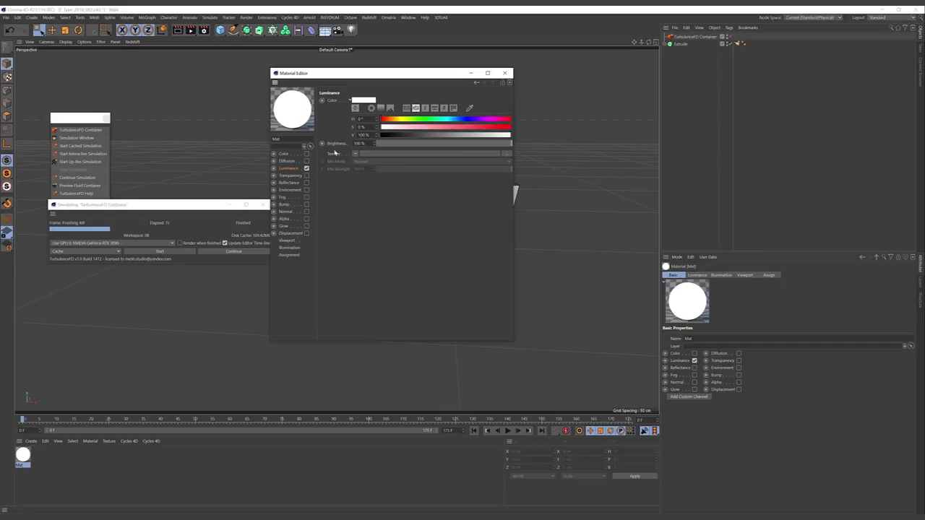
{"action": "left_click", "coordinate": [356, 155]}
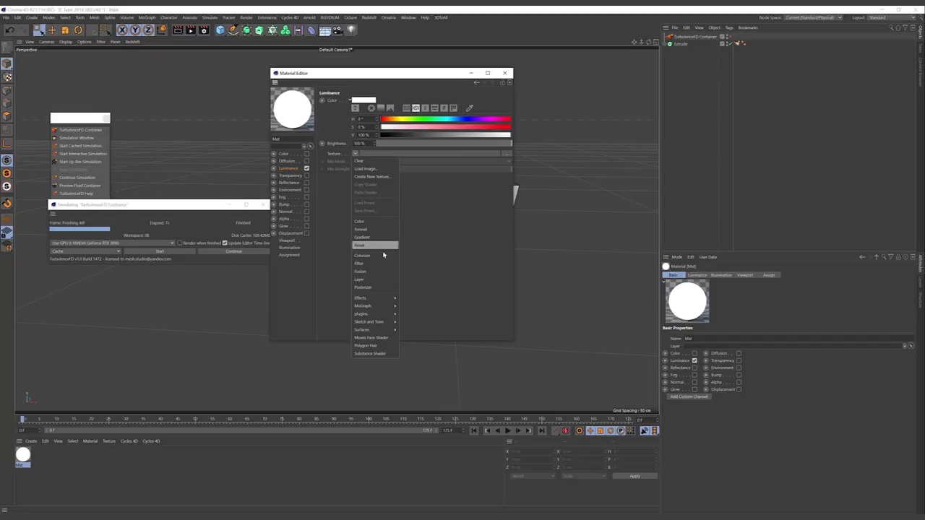
{"action": "left_click", "coordinate": [375, 245]}
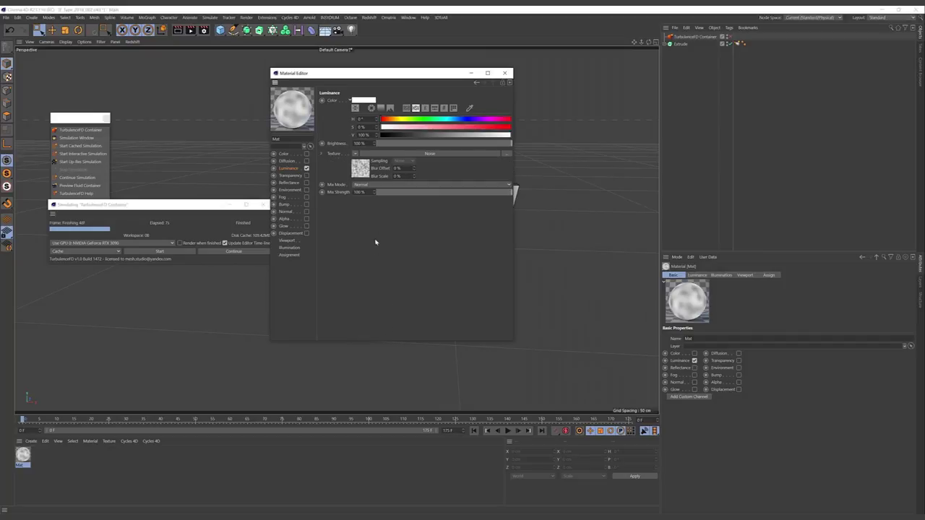
Step: Apply the noise luminance material to the extruded F
{"action": "left_click_drag", "start_coordinate": [387, 80], "coordinate": [465, 292]}
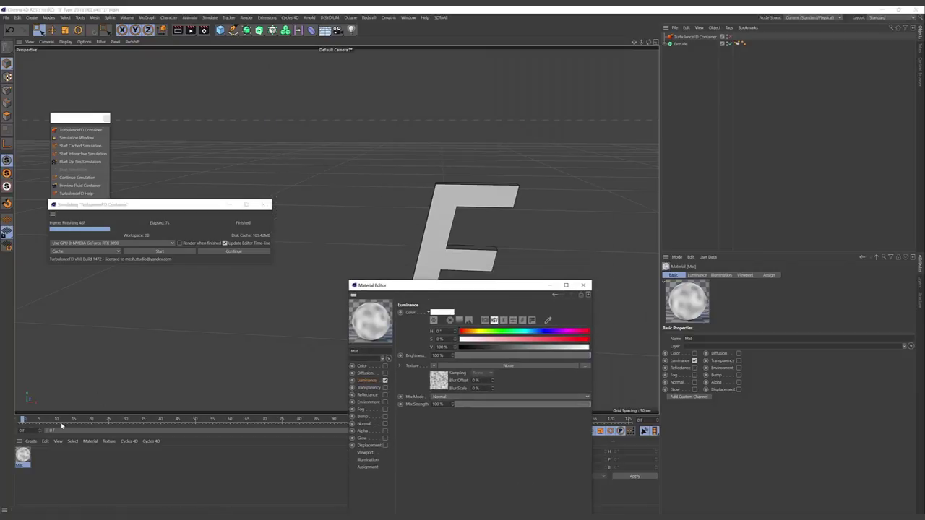
{"action": "left_click_drag", "start_coordinate": [690, 47], "coordinate": [692, 45]}
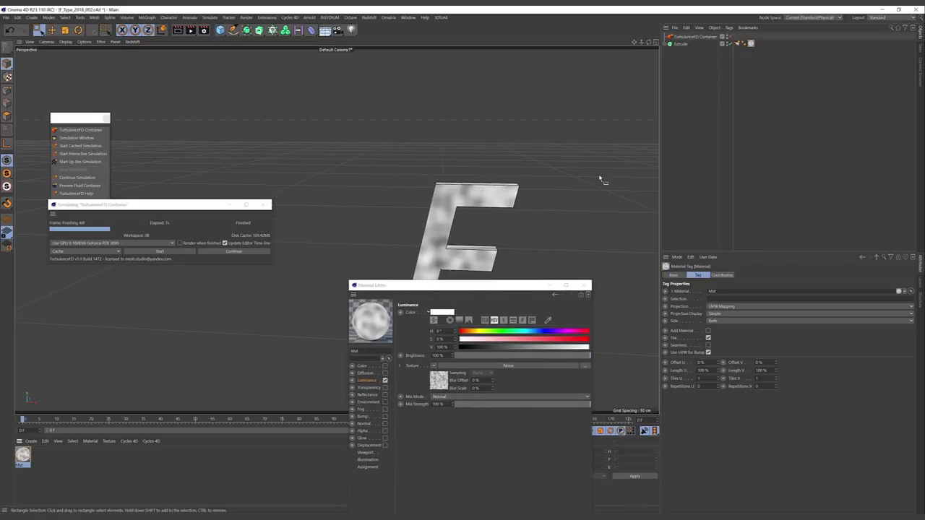
{"action": "left_click_drag", "start_coordinate": [498, 286], "coordinate": [323, 196]}
{"action": "left_click_drag", "start_coordinate": [455, 340], "coordinate": [475, 244], "text": "alt"}
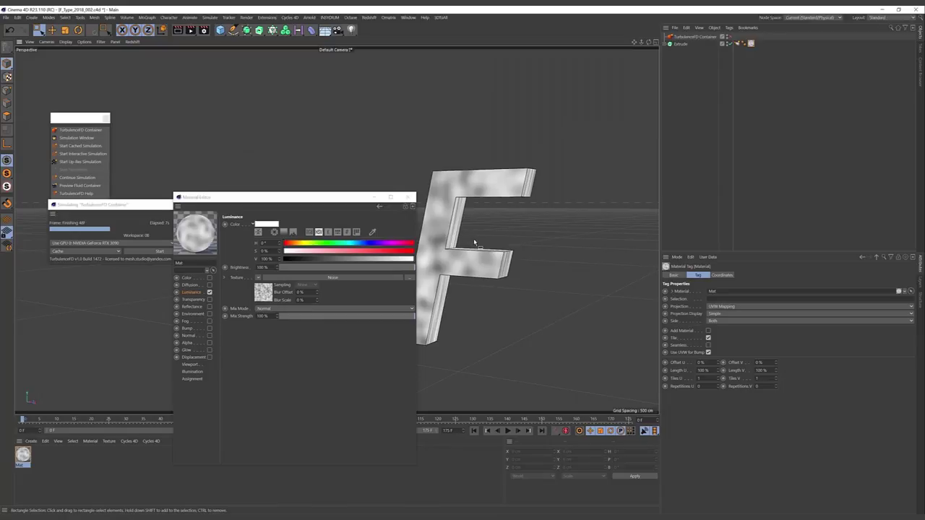
{"action": "left_click_drag", "start_coordinate": [333, 198], "coordinate": [283, 103]}
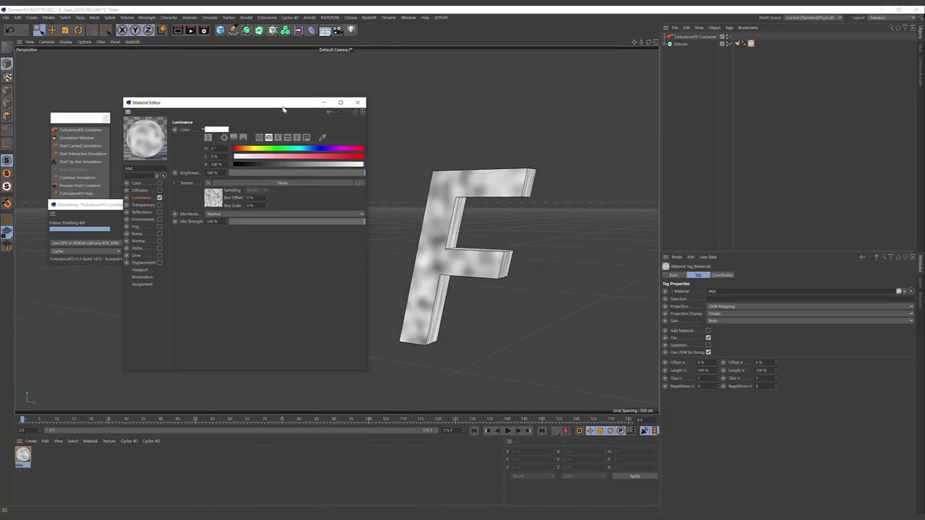
{"action": "mouse_move", "coordinate": [463, 181]}
{"action": "left_mouse_down", "text": "alt"}
{"action": "mouse_move", "coordinate": [492, 203]}
{"action": "mouse_move", "coordinate": [492, 175]}
{"action": "mouse_move", "coordinate": [443, 163]}
{"action": "left_mouse_up", "text": "alt"}
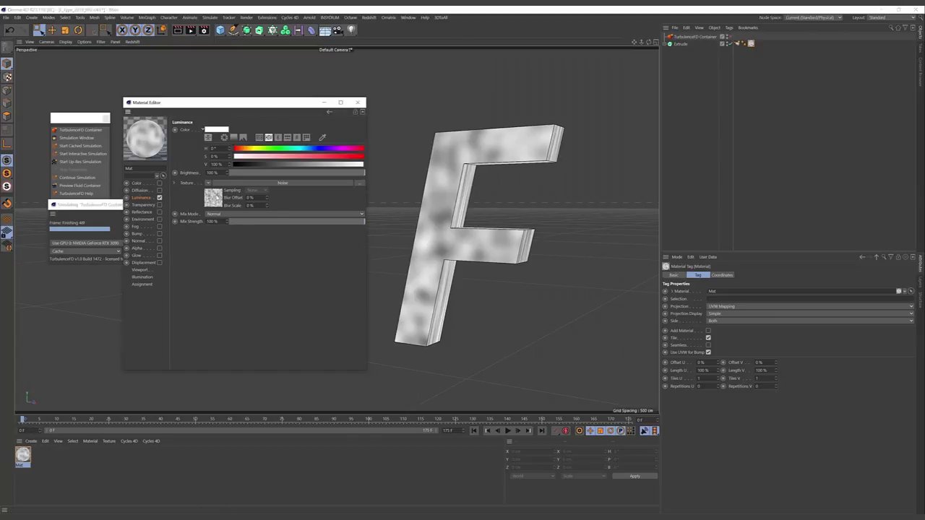
Step: Set the luminance Noise type to Electric and inspect the marbled F
{"action": "left_click", "coordinate": [213, 198]}
{"action": "left_click", "coordinate": [257, 203]}
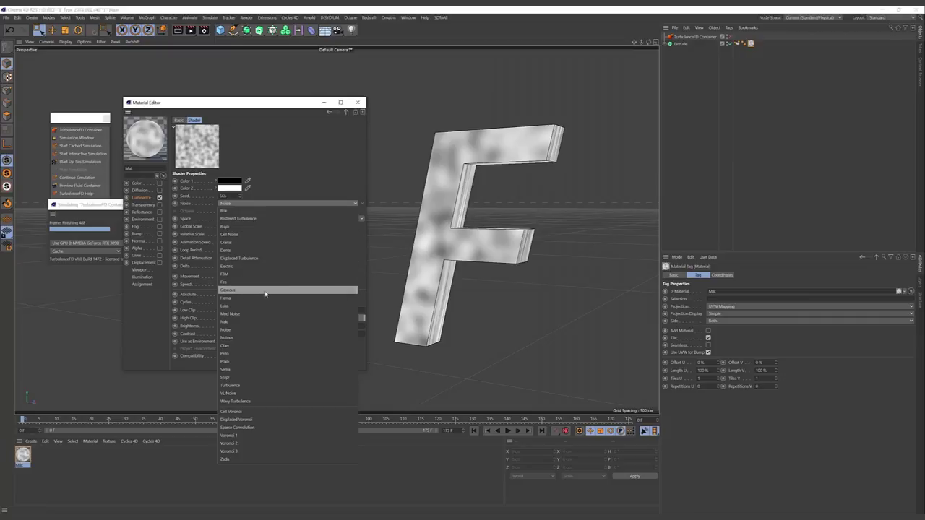
{"action": "left_click", "coordinate": [260, 266]}
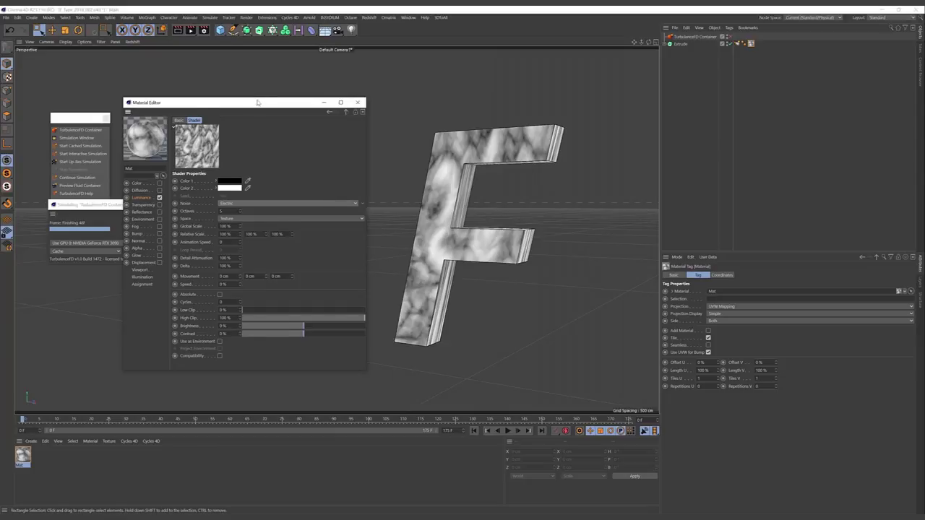
{"action": "left_click_drag", "start_coordinate": [253, 102], "coordinate": [285, 76]}
{"action": "left_click_drag", "start_coordinate": [482, 168], "coordinate": [480, 202], "text": "alt"}
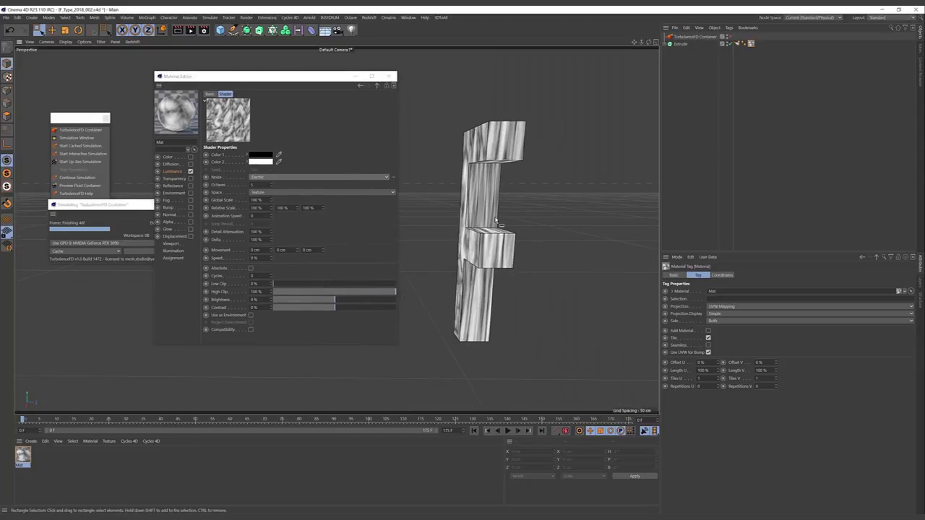
{"action": "left_click_drag", "start_coordinate": [478, 197], "coordinate": [588, 165], "text": "alt"}
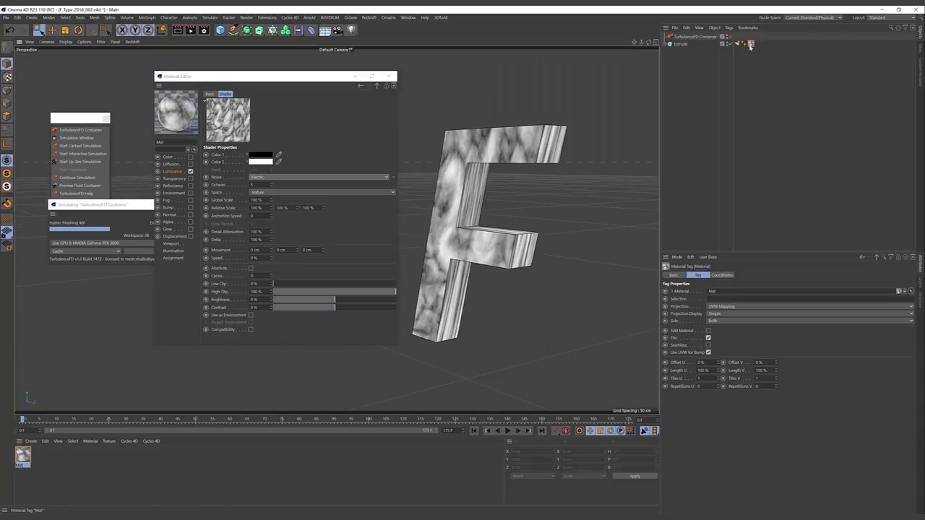
Step: Switch the F's texture projection to Cubic and fit the projection box around the letter
{"action": "left_click", "coordinate": [722, 307]}
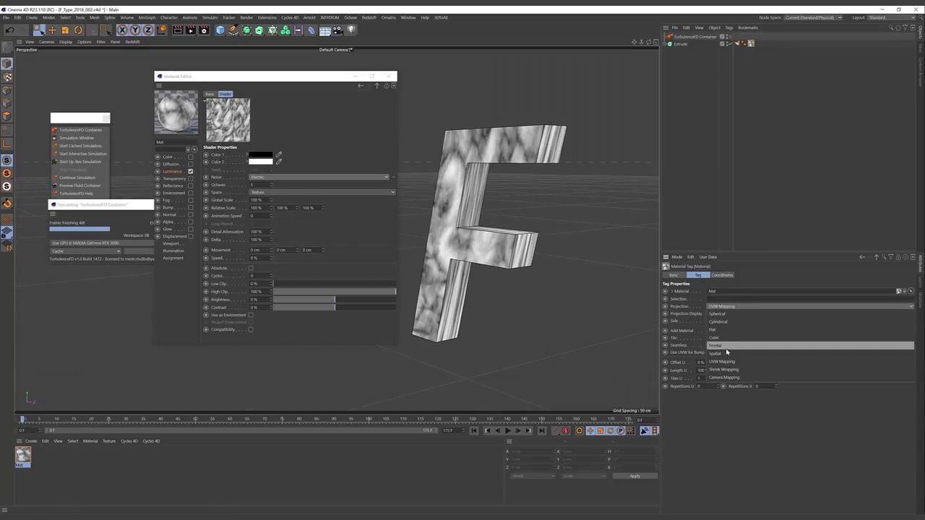
{"action": "left_click", "coordinate": [726, 340]}
{"action": "left_click_drag", "start_coordinate": [568, 295], "coordinate": [549, 268], "text": "alt"}
{"action": "scroll", "coordinate": [549, 268], "scroll_direction": "down", "scroll_amount": 3}
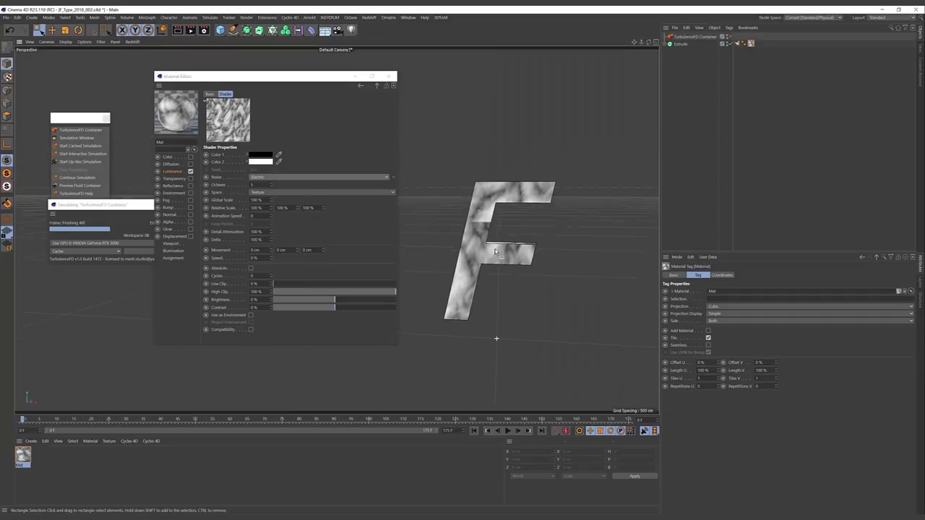
{"action": "left_click", "coordinate": [7, 76]}
{"action": "left_click_drag", "start_coordinate": [466, 200], "coordinate": [474, 195]}
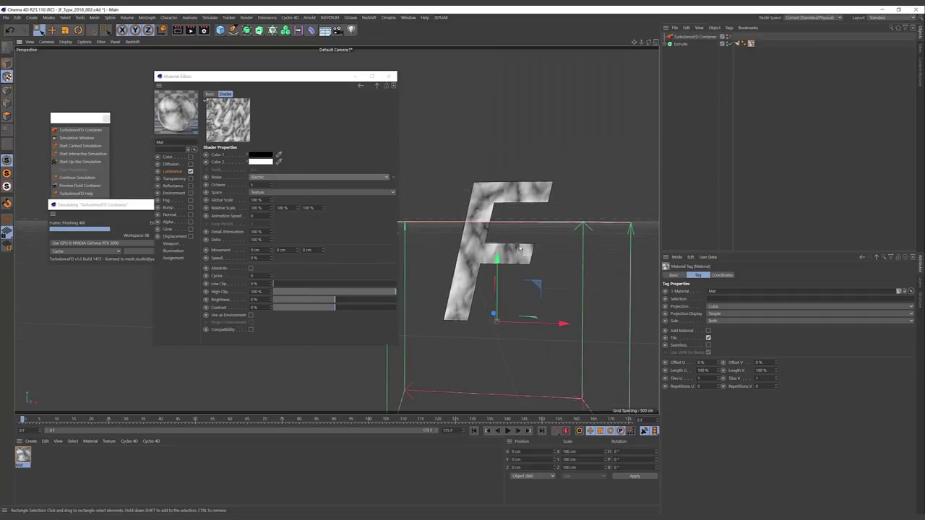
Step: Check the projection in an enlarged, framed Front view, then return to Perspective
{"action": "mouse_move", "coordinate": [504, 264]}
{"action": "left_mouse_down", "text": "alt"}
{"action": "mouse_move", "coordinate": [501, 289]}
{"action": "mouse_move", "coordinate": [513, 285]}
{"action": "left_mouse_up", "text": "alt"}
{"action": "middle_click", "coordinate": [512, 285]}
{"action": "middle_click", "coordinate": [433, 291]}
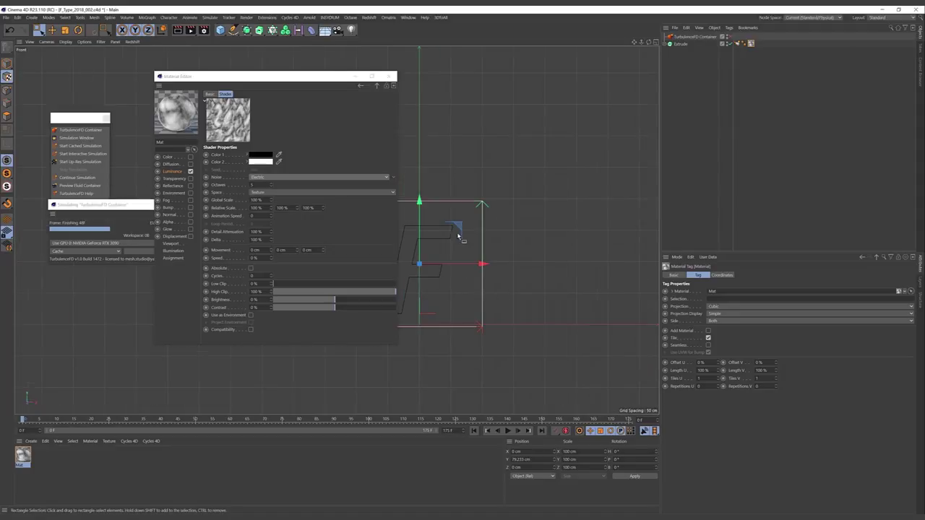
{"action": "key", "text": "h"}
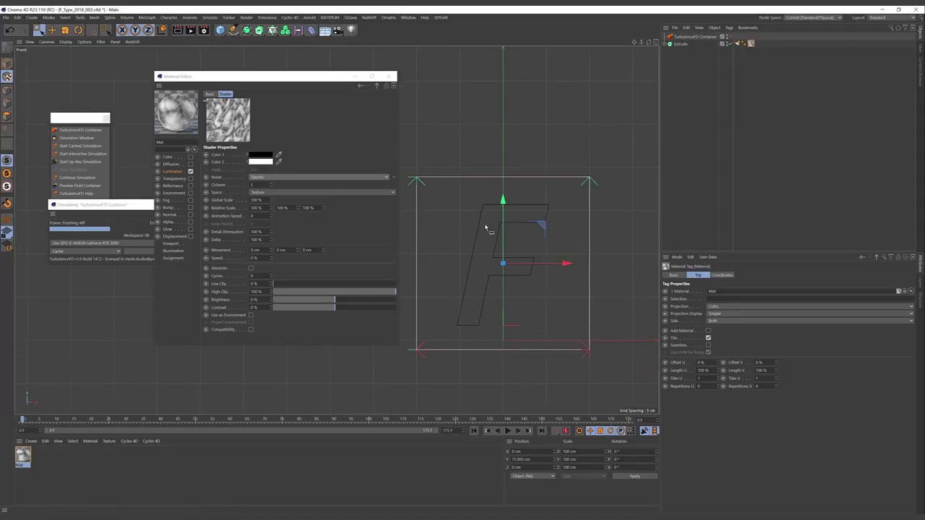
{"action": "middle_click", "coordinate": [485, 229]}
{"action": "middle_click", "coordinate": [358, 83]}
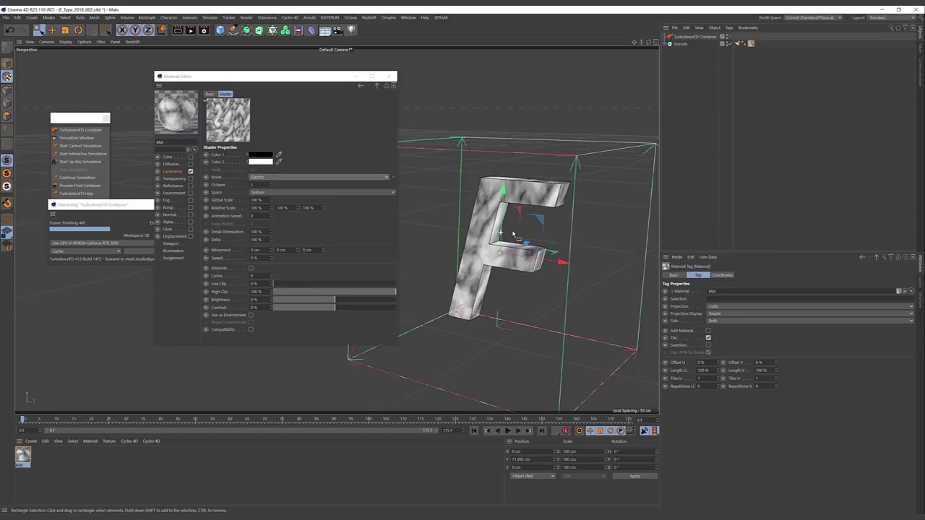
{"action": "mouse_move", "coordinate": [524, 178]}
{"action": "left_mouse_down", "text": "alt"}
{"action": "mouse_move", "coordinate": [515, 221]}
{"action": "mouse_move", "coordinate": [384, 264]}
{"action": "left_mouse_up", "text": "alt"}
{"action": "scroll", "coordinate": [499, 214], "scroll_direction": "up", "scroll_amount": 2}
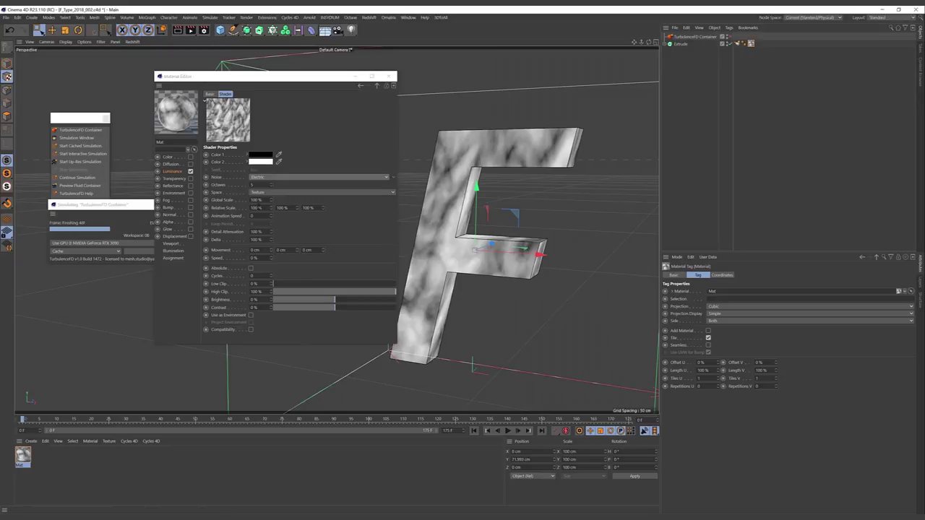
Step: Set the noise animation speed to 2 and play the timeline to preview it
{"action": "double_click", "coordinate": [258, 215]}
{"action": "type", "text": "2"}
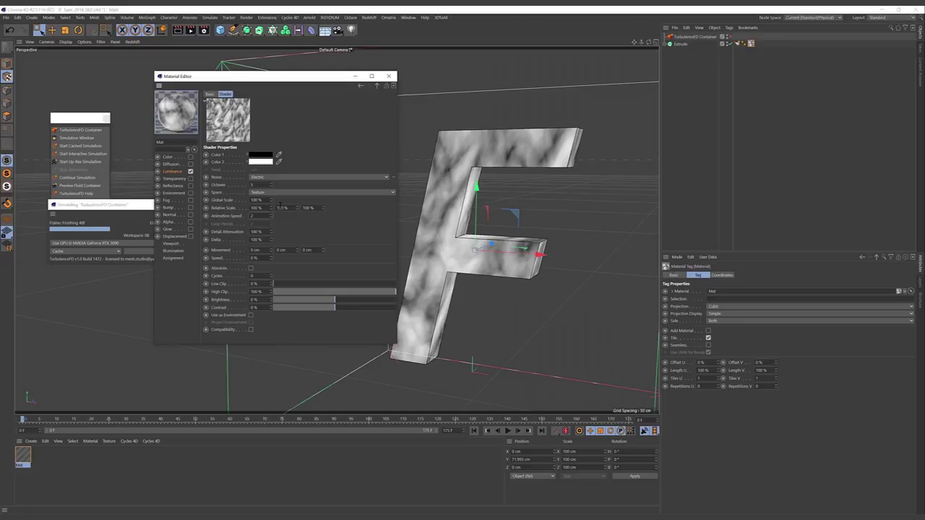
{"action": "right_click", "coordinate": [508, 439]}
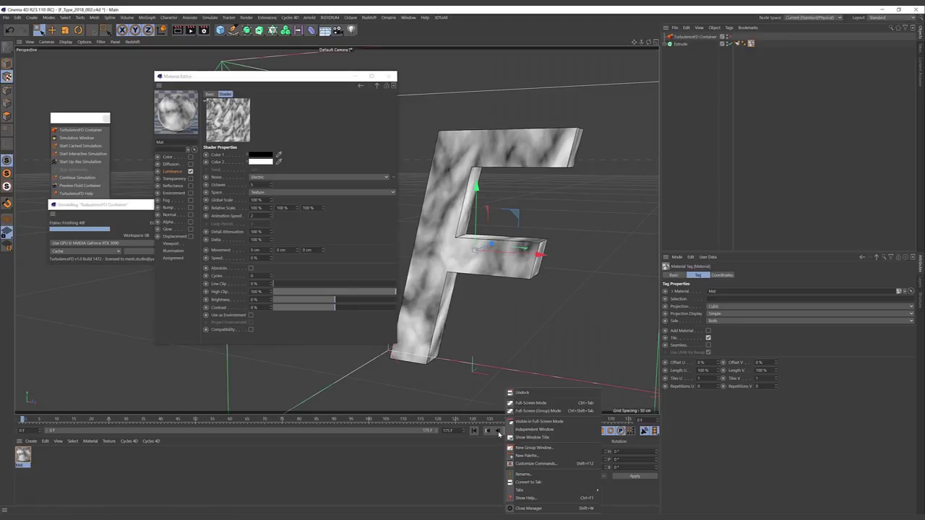
{"action": "left_click", "coordinate": [507, 431]}
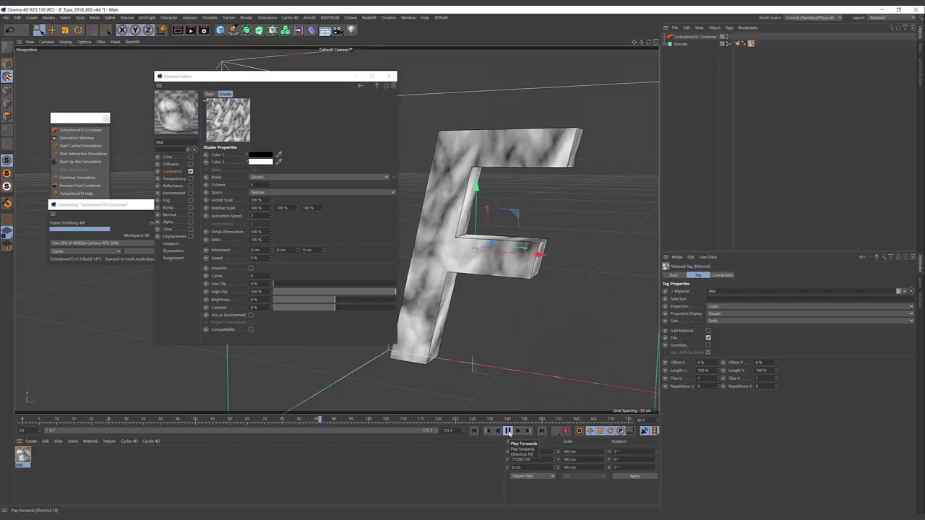
Step: Enable Animate Preview in the material's Viewport settings and replay from the start
{"action": "left_click", "coordinate": [29, 458]}
{"action": "left_click", "coordinate": [745, 275]}
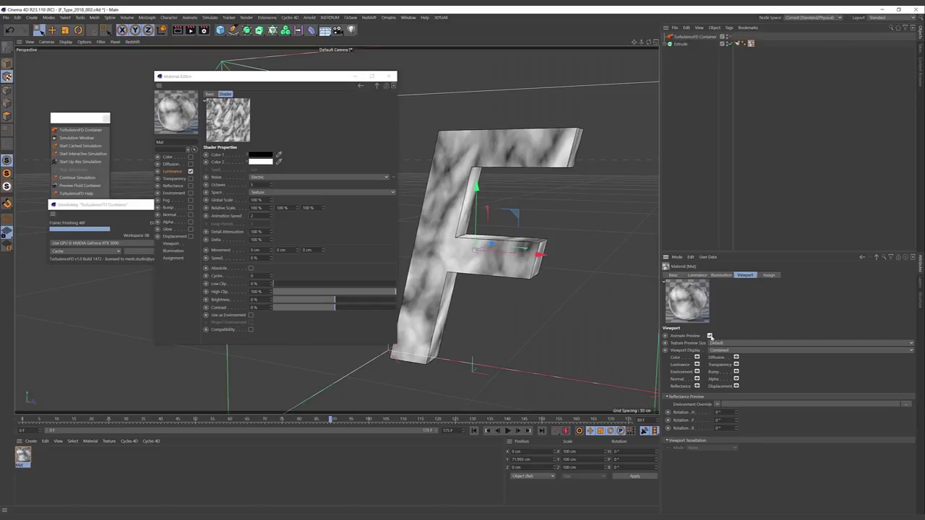
{"action": "left_click", "coordinate": [710, 336]}
{"action": "left_click", "coordinate": [473, 431]}
{"action": "left_click", "coordinate": [507, 430]}
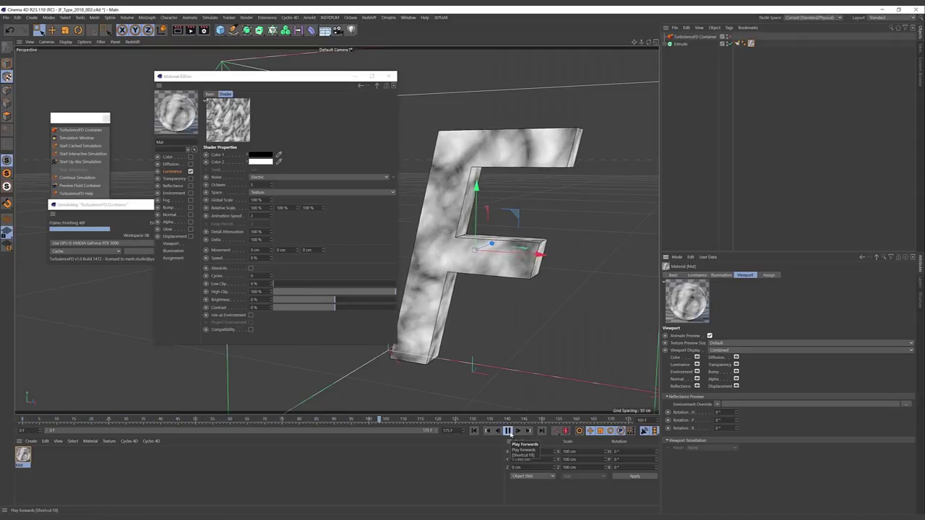
Step: Tune the marble noise to -15% brightness, 30% contrast and 75% global scale, then close the editor
{"action": "left_click", "coordinate": [507, 431]}
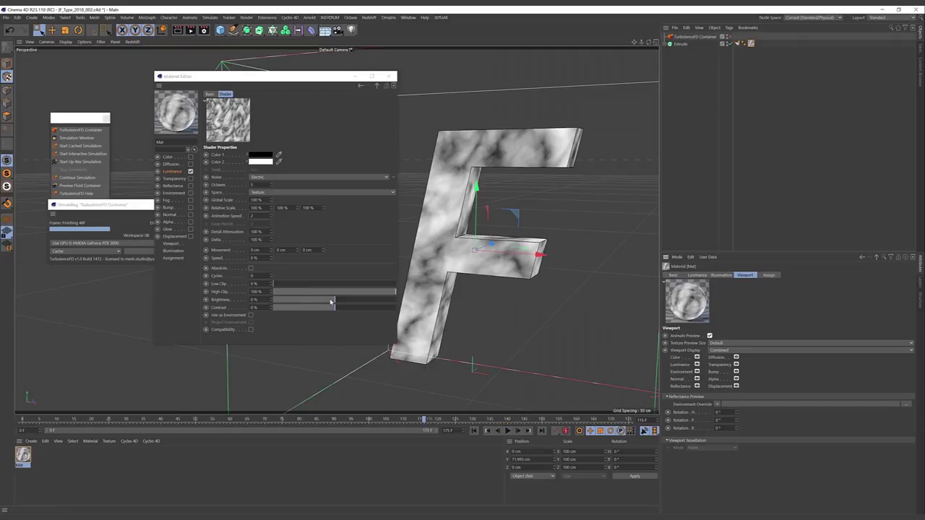
{"action": "left_click_drag", "start_coordinate": [331, 302], "coordinate": [354, 311]}
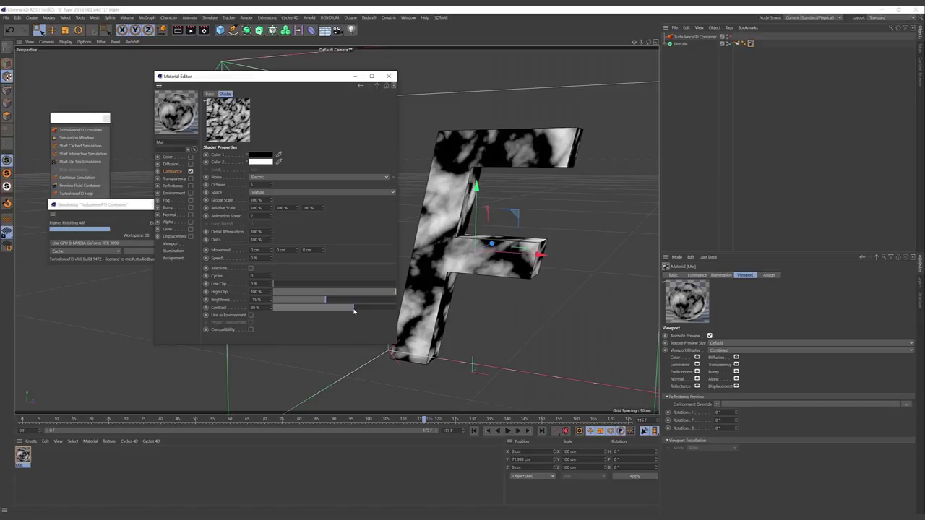
{"action": "left_click", "coordinate": [507, 431]}
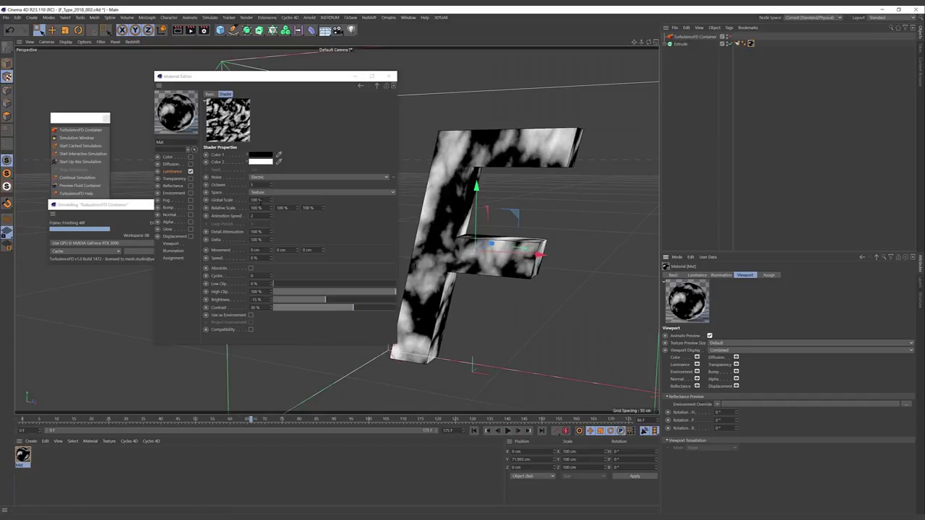
{"action": "double_click", "coordinate": [257, 199]}
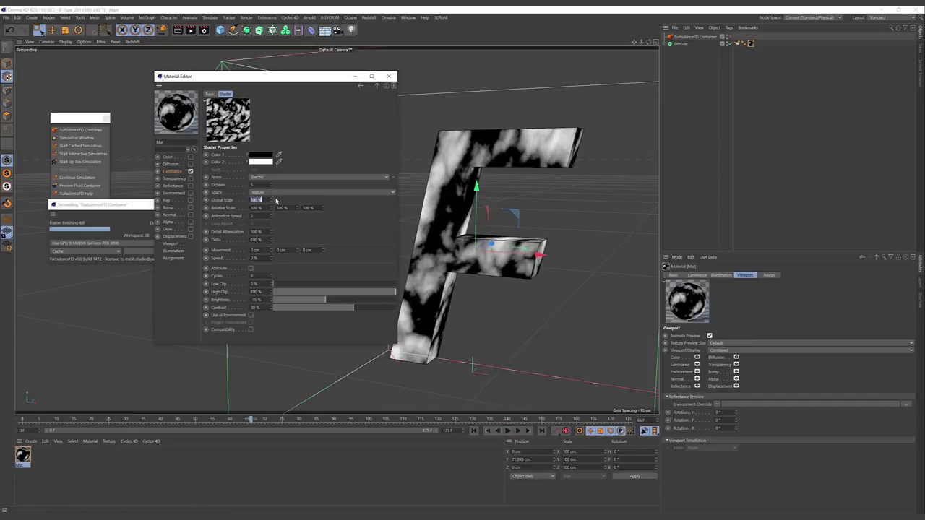
{"action": "type", "text": "75"}
{"action": "key", "text": "Return"}
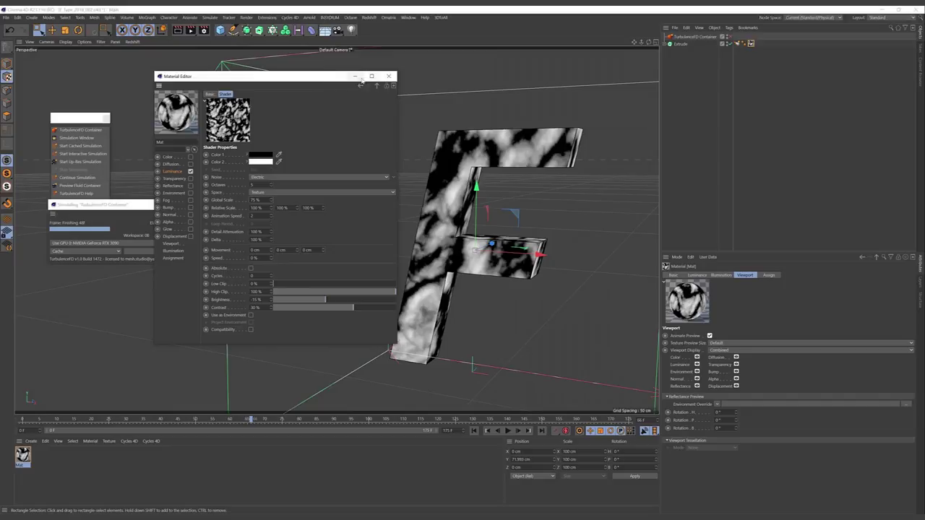
{"action": "left_click", "coordinate": [388, 76]}
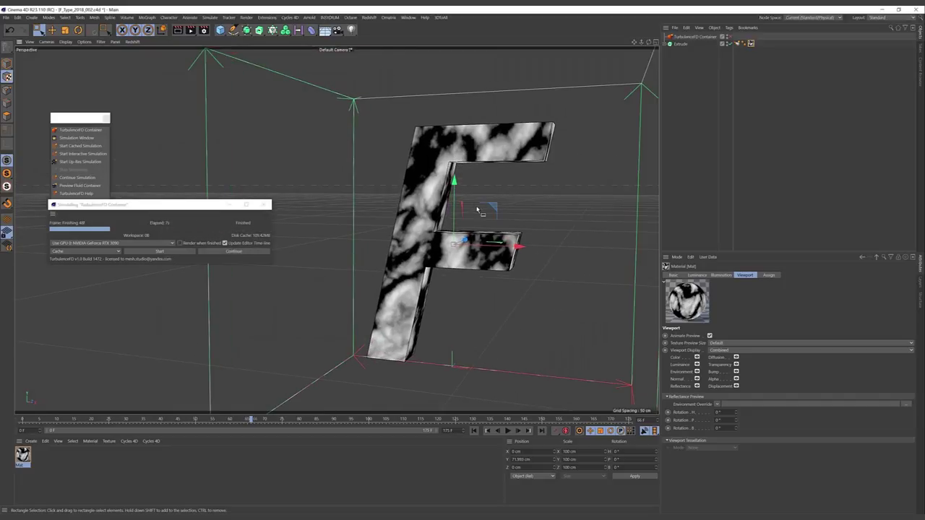
Step: Orbit around the F, start the TurbulenceFD simulation, and rewind to frame 0
{"action": "left_click_drag", "start_coordinate": [467, 159], "coordinate": [330, 211], "text": "alt"}
{"action": "left_click", "coordinate": [153, 251]}
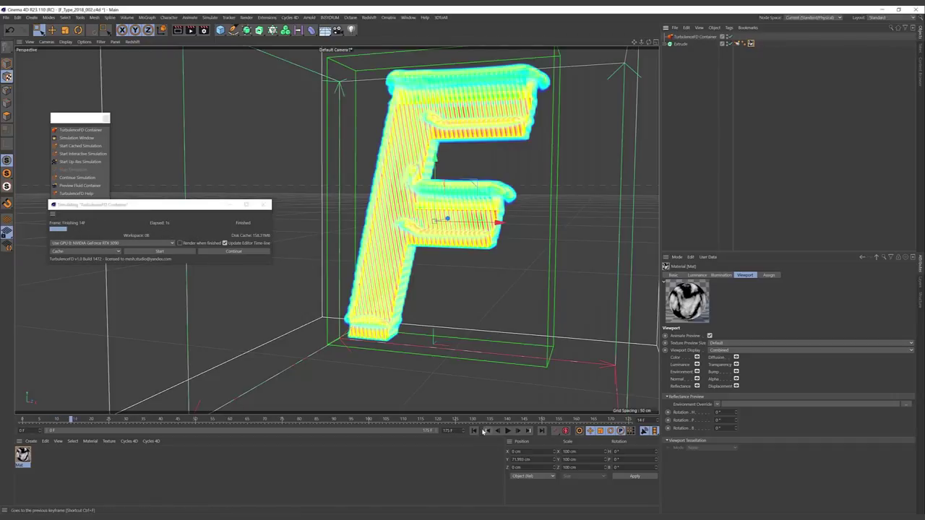
{"action": "left_click", "coordinate": [473, 430]}
{"action": "left_click", "coordinate": [181, 252]}
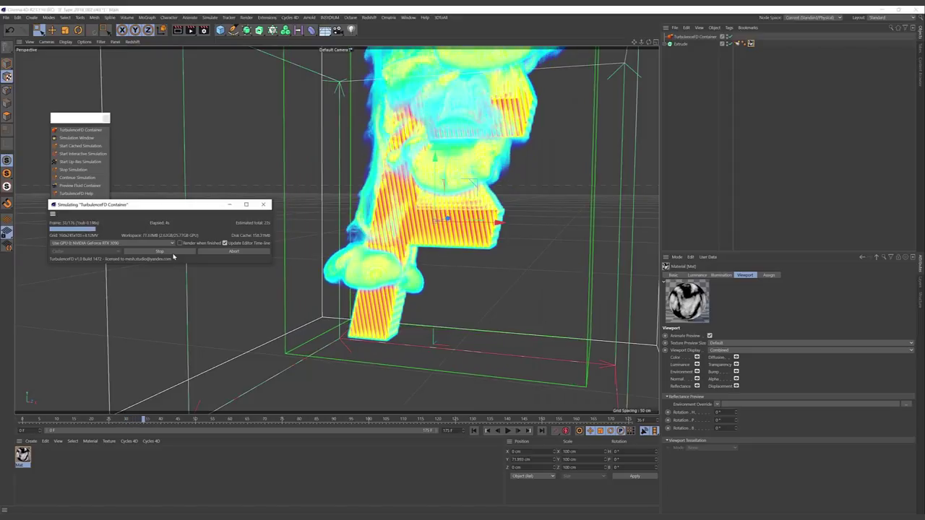
Step: Stop the simulation, rewind, and wrap Extrude in a Connect object made editable
{"action": "left_click", "coordinate": [160, 252]}
{"action": "left_click", "coordinate": [475, 430]}
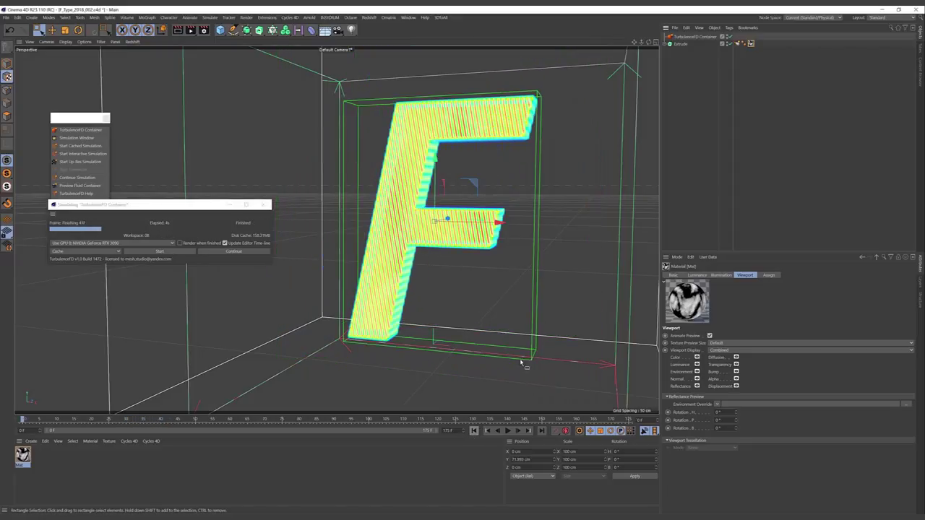
{"action": "left_click", "coordinate": [684, 45]}
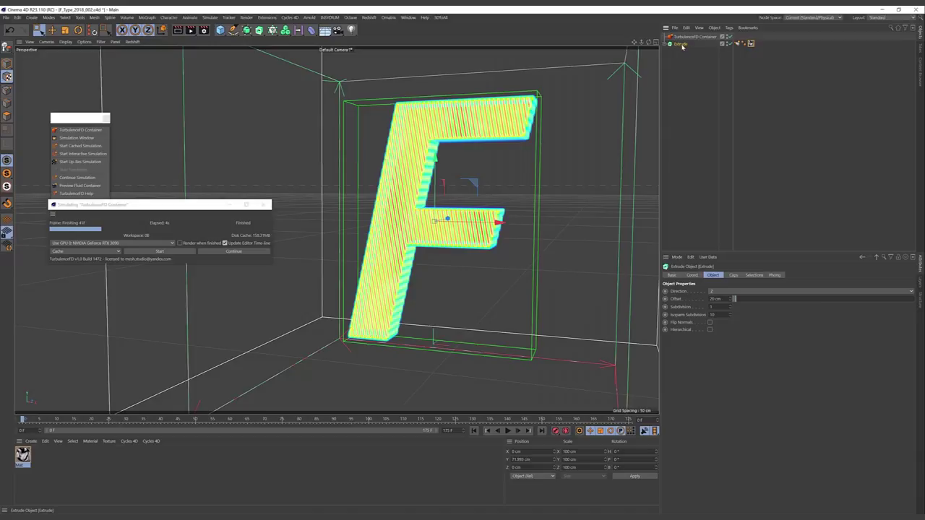
{"action": "left_click", "coordinate": [259, 30]}
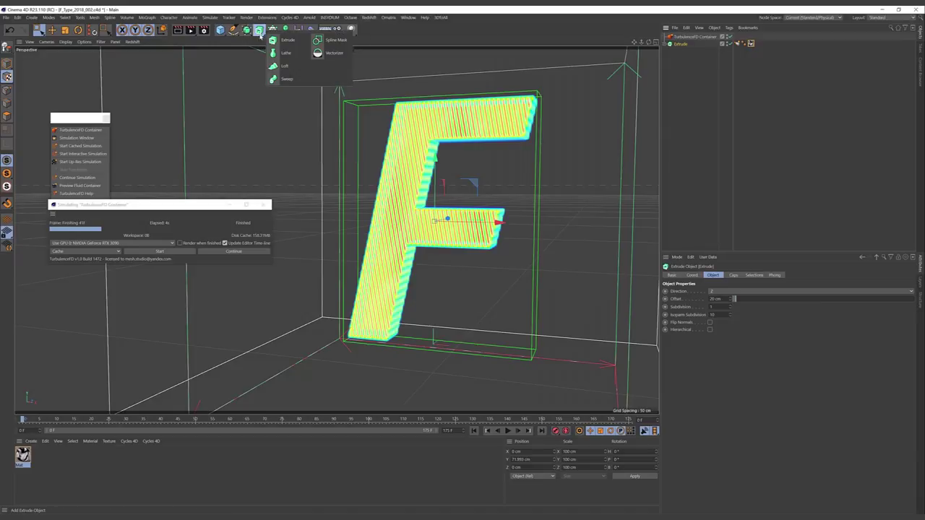
{"action": "left_click", "coordinate": [259, 33]}
{"action": "left_click", "coordinate": [246, 31]}
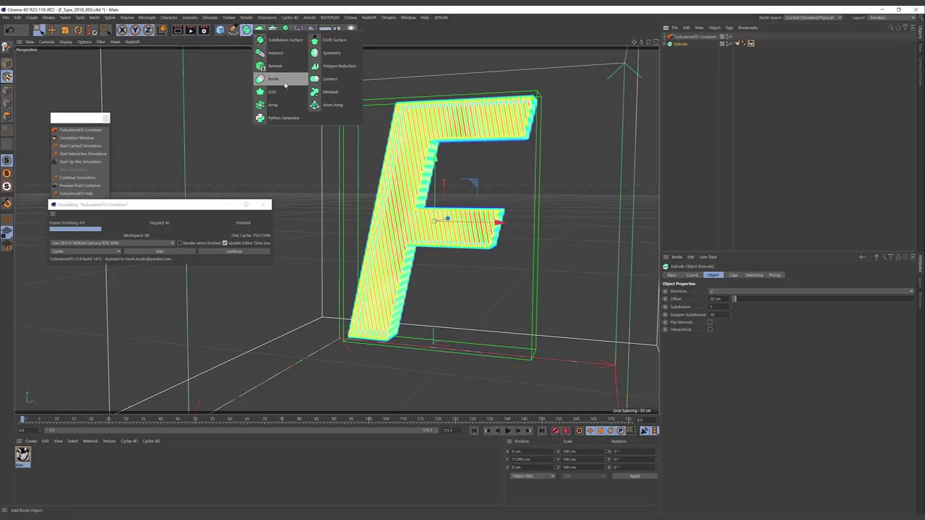
{"action": "left_click", "coordinate": [334, 79]}
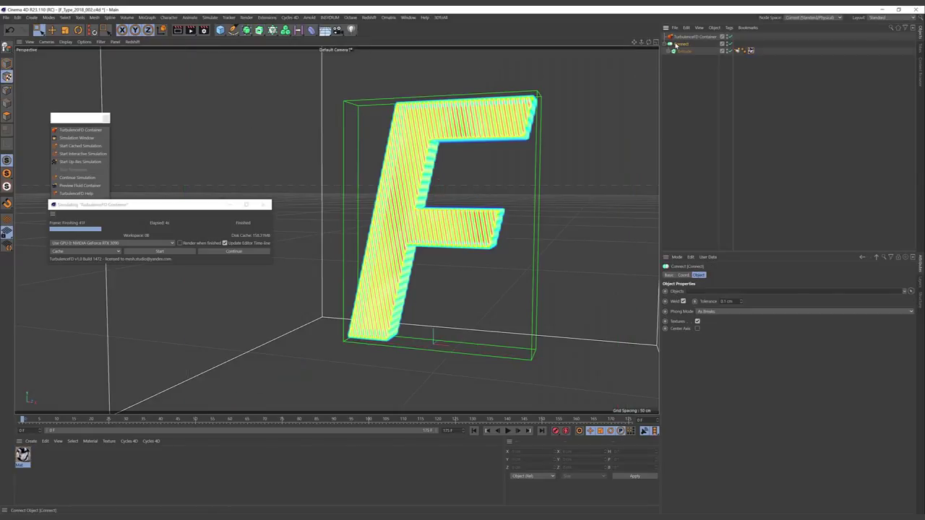
{"action": "key", "text": "c"}
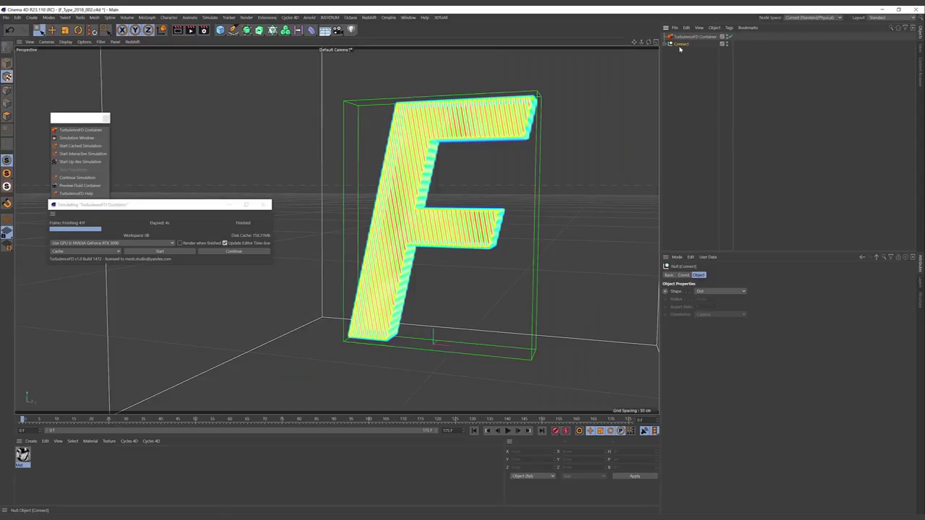
Step: Remove the Connect group so Extrude sits directly in the TurbulenceFD Container
{"action": "left_click", "coordinate": [665, 44]}
{"action": "left_click", "coordinate": [679, 53]}
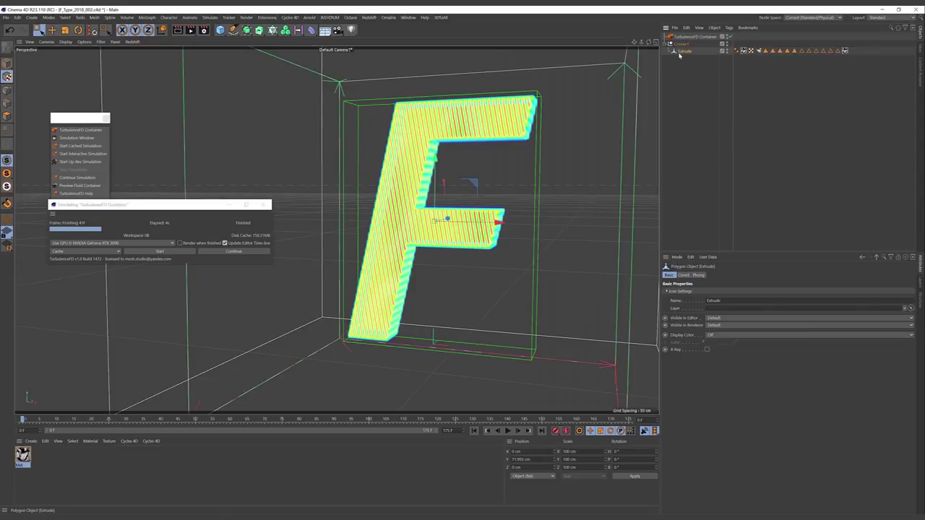
{"action": "left_click", "coordinate": [682, 44]}
{"action": "key", "text": "shift+g"}
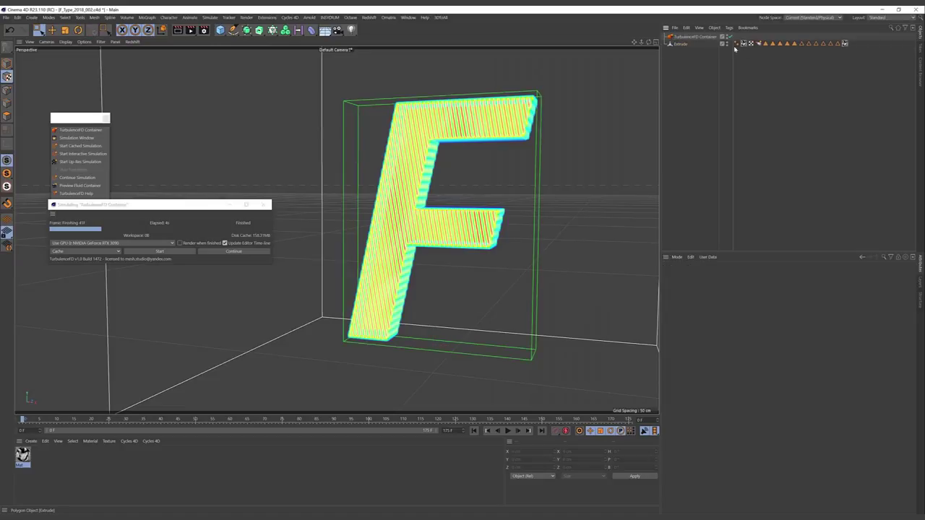
Step: Delete the twelve leftover polygon selection and material tags from Extrude
{"action": "left_click", "coordinate": [764, 43]}
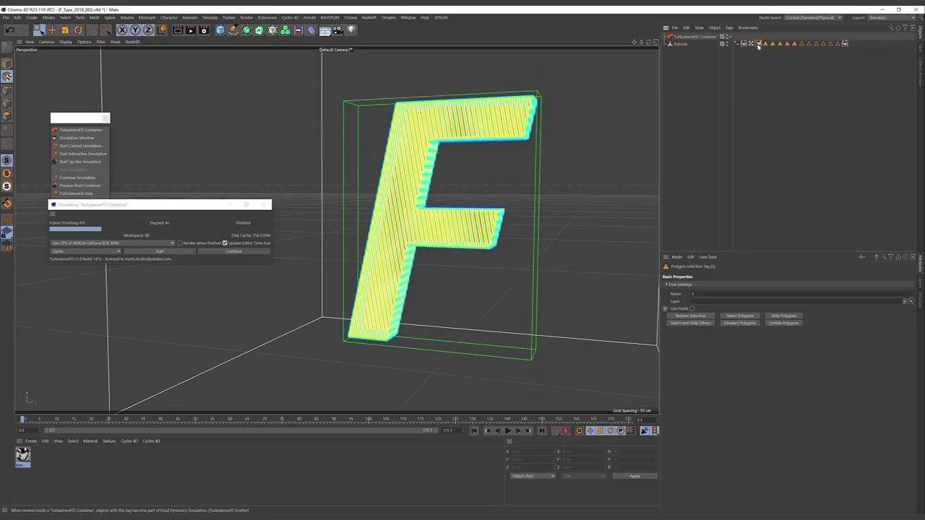
{"action": "left_click", "coordinate": [743, 43]}
{"action": "left_click", "coordinate": [765, 44]}
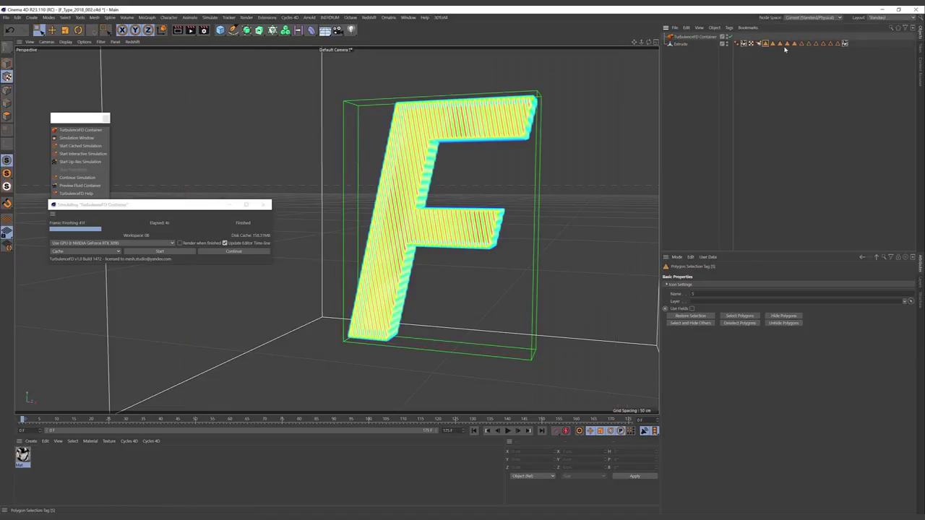
{"action": "left_click", "coordinate": [843, 44], "text": "shift"}
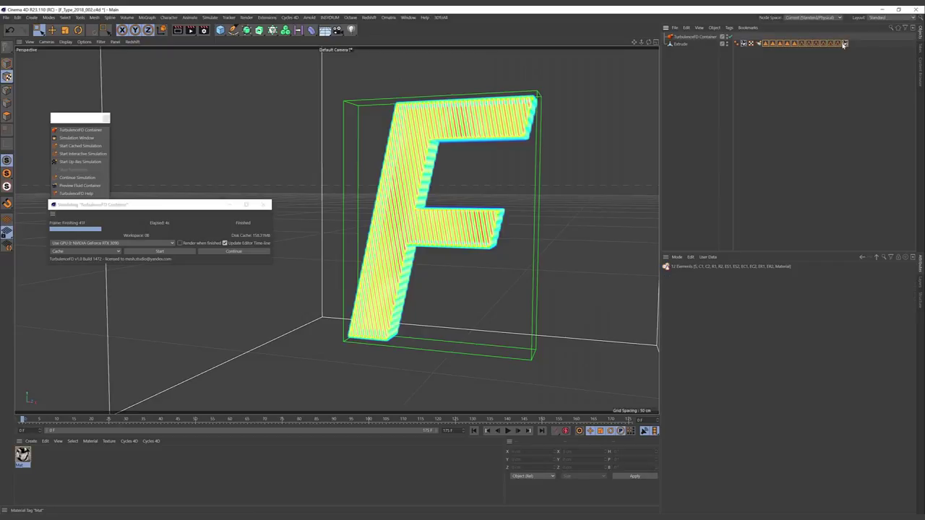
{"action": "key", "text": "Delete"}
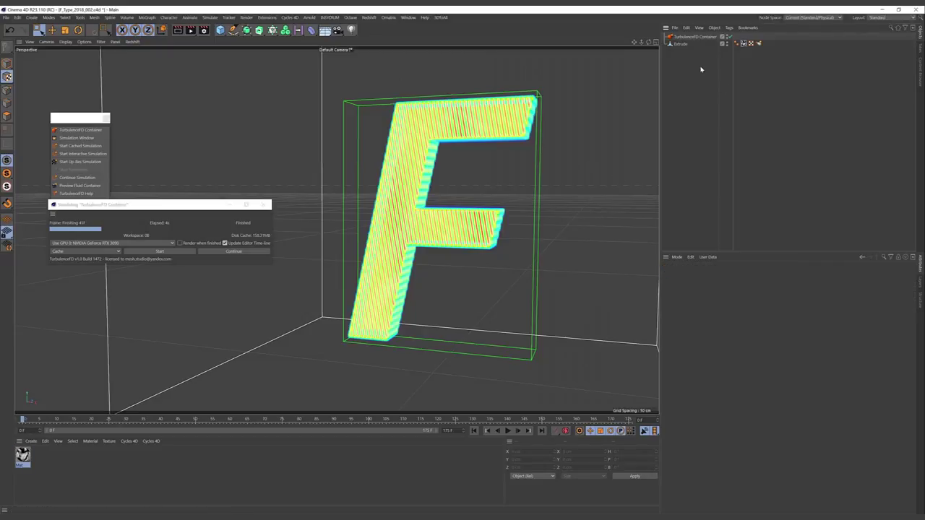
Step: Set the emitter tag's Surface Texture Channel to Luminance
{"action": "left_click", "coordinate": [699, 36]}
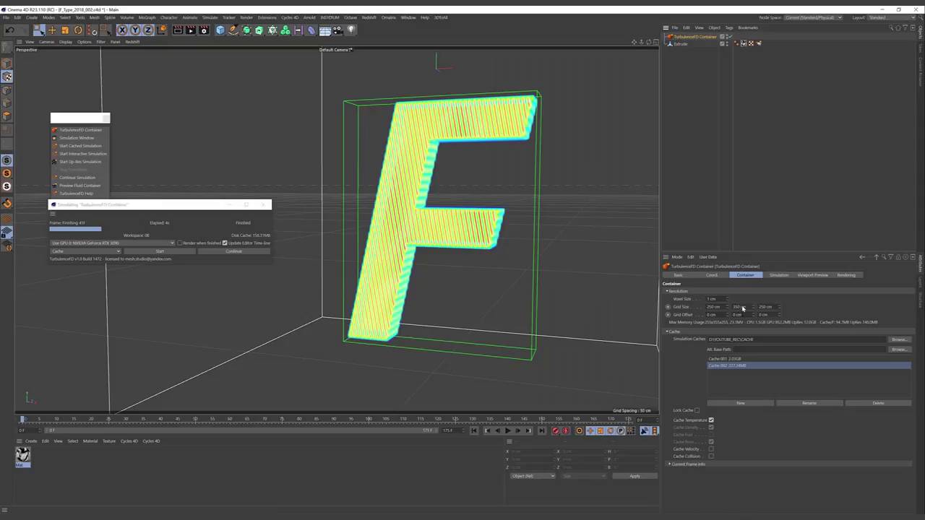
{"action": "left_click", "coordinate": [758, 43]}
{"action": "left_click", "coordinate": [713, 373]}
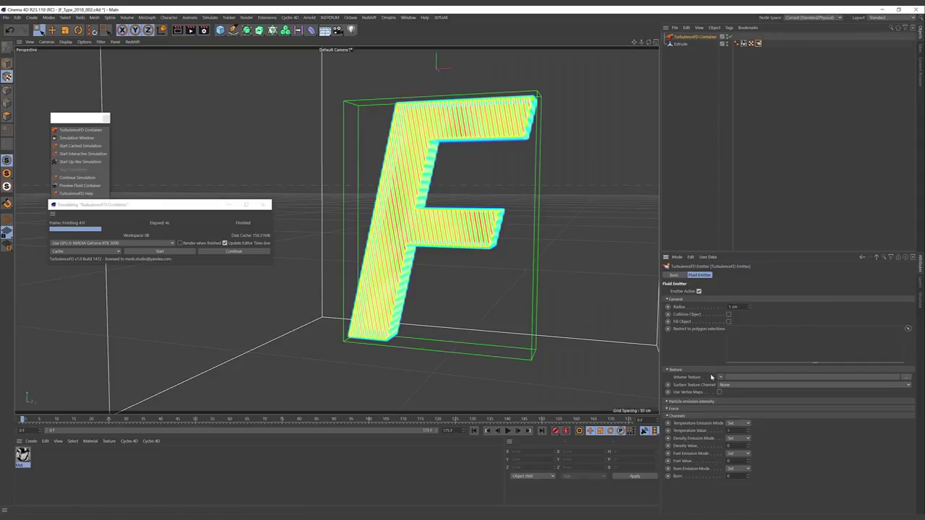
{"action": "left_click", "coordinate": [728, 385]}
{"action": "left_click", "coordinate": [730, 400]}
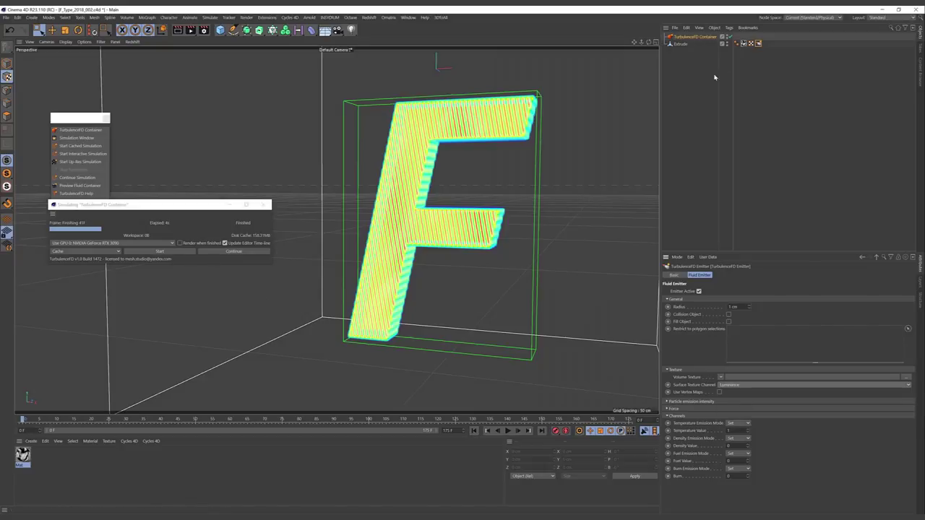
Step: Run and stop the fluid simulation, then orbit around the smoking F
{"action": "left_click", "coordinate": [172, 252]}
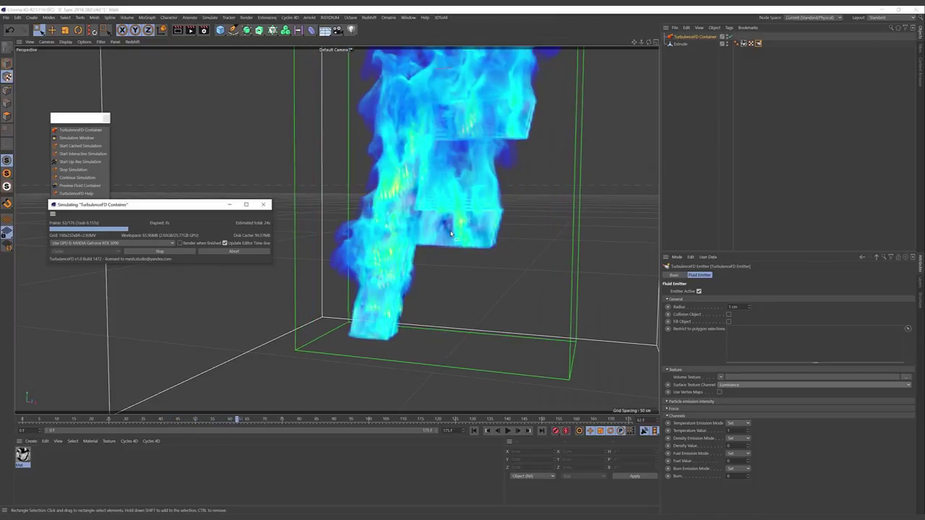
{"action": "left_click", "coordinate": [177, 251]}
{"action": "mouse_move", "coordinate": [340, 231]}
{"action": "left_mouse_down", "text": "alt"}
{"action": "mouse_move", "coordinate": [489, 249]}
{"action": "mouse_move", "coordinate": [444, 217]}
{"action": "mouse_move", "coordinate": [426, 182]}
{"action": "mouse_move", "coordinate": [436, 184]}
{"action": "left_mouse_up", "text": "alt"}
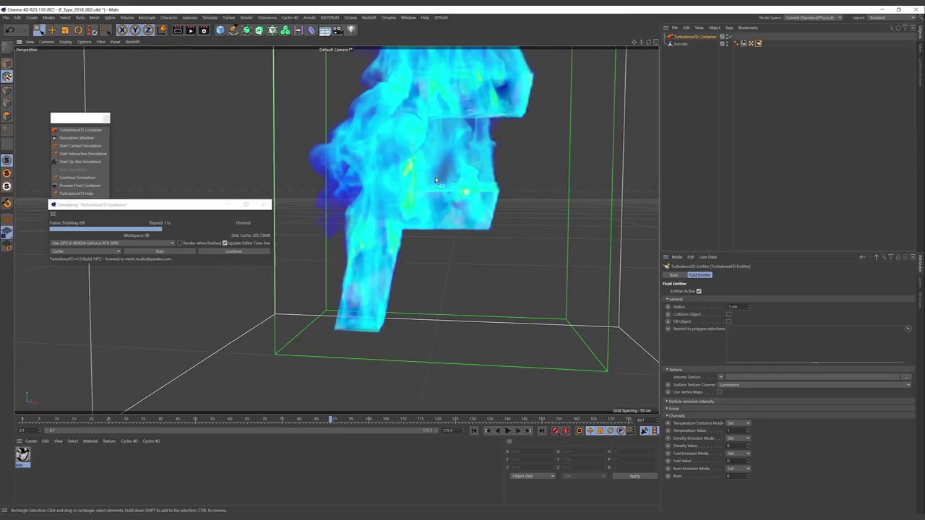
Step: Open the container's Simulation settings, expand Temperature, and re-run the simulation
{"action": "left_click", "coordinate": [702, 38]}
{"action": "left_click", "coordinate": [779, 275]}
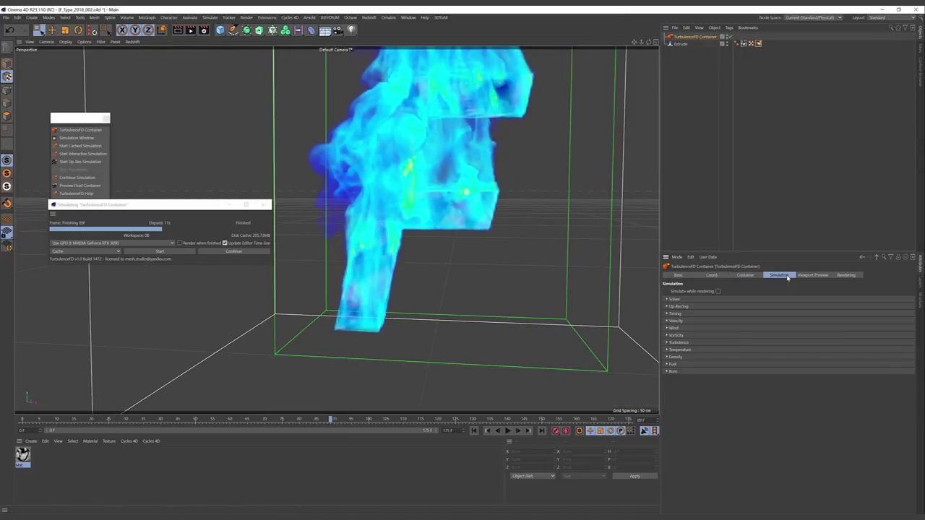
{"action": "left_click", "coordinate": [685, 351]}
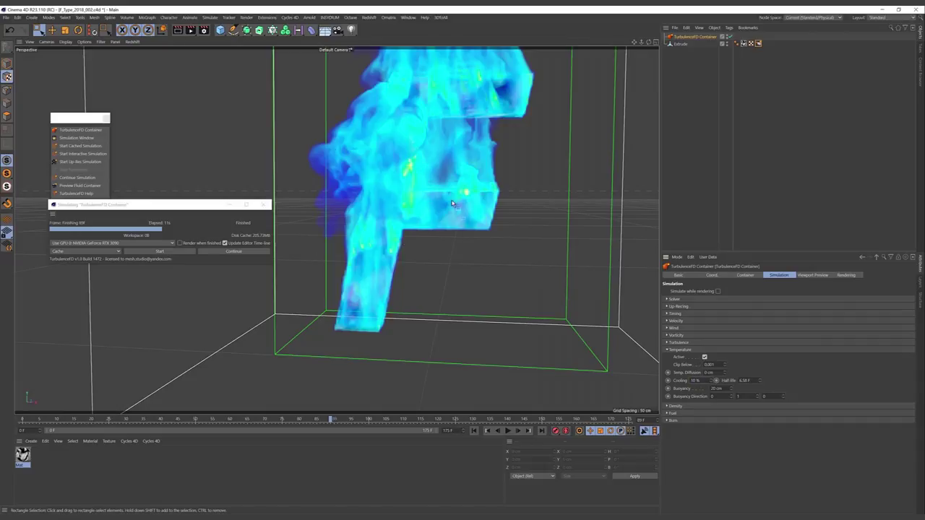
{"action": "left_click_drag", "start_coordinate": [460, 162], "coordinate": [405, 188], "text": "alt"}
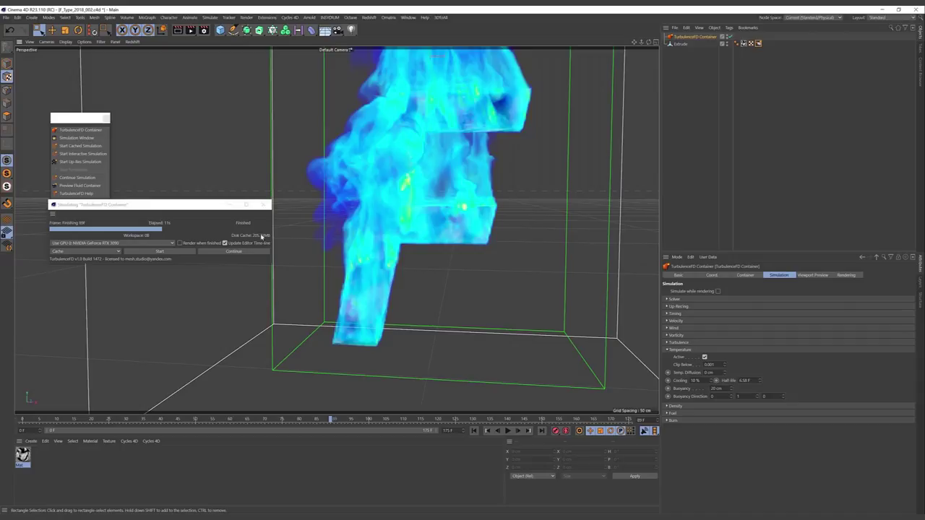
{"action": "left_click", "coordinate": [181, 251]}
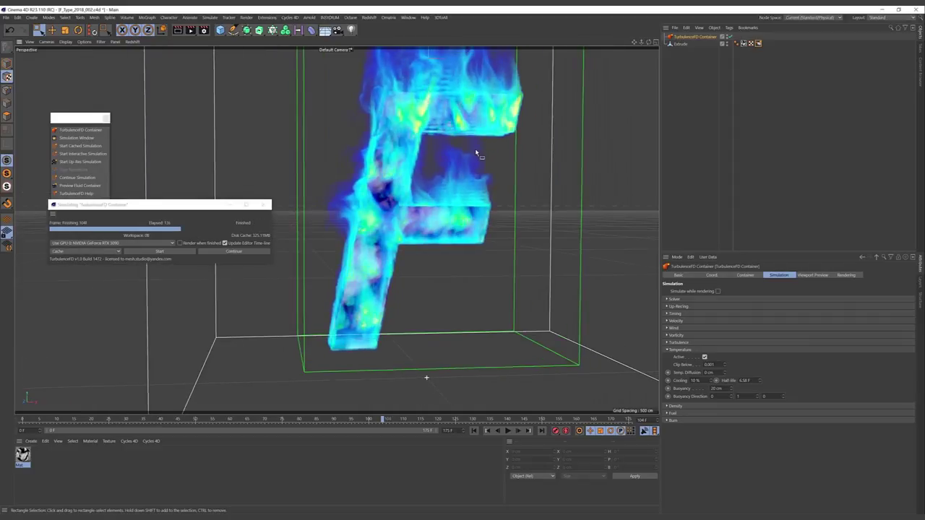
Step: Set Turbulence Intensity to 15 cm and restart the simulation
{"action": "mouse_move", "coordinate": [463, 153]}
{"action": "left_mouse_down", "text": "alt"}
{"action": "mouse_move", "coordinate": [434, 231]}
{"action": "mouse_move", "coordinate": [465, 191]}
{"action": "left_mouse_up", "text": "alt"}
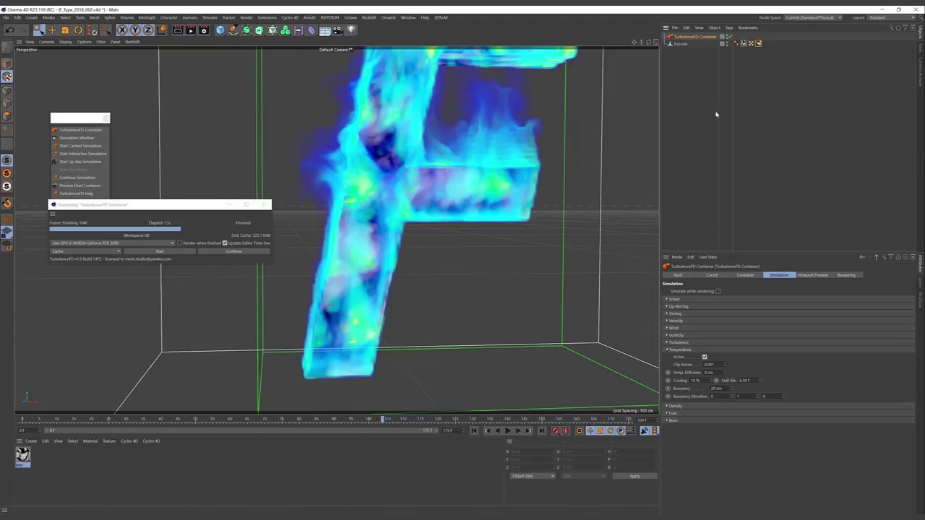
{"action": "left_click", "coordinate": [690, 343]}
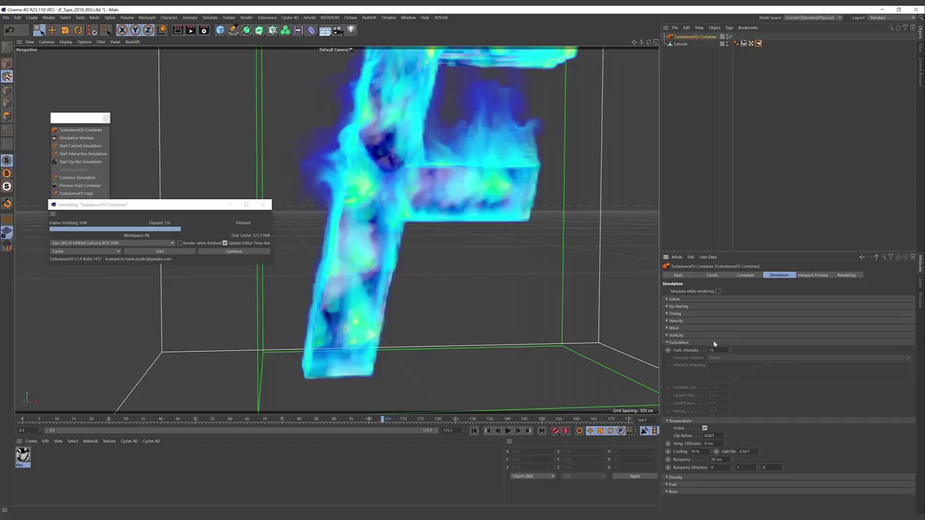
{"action": "type", "text": "5"}
{"action": "key", "text": "Return"}
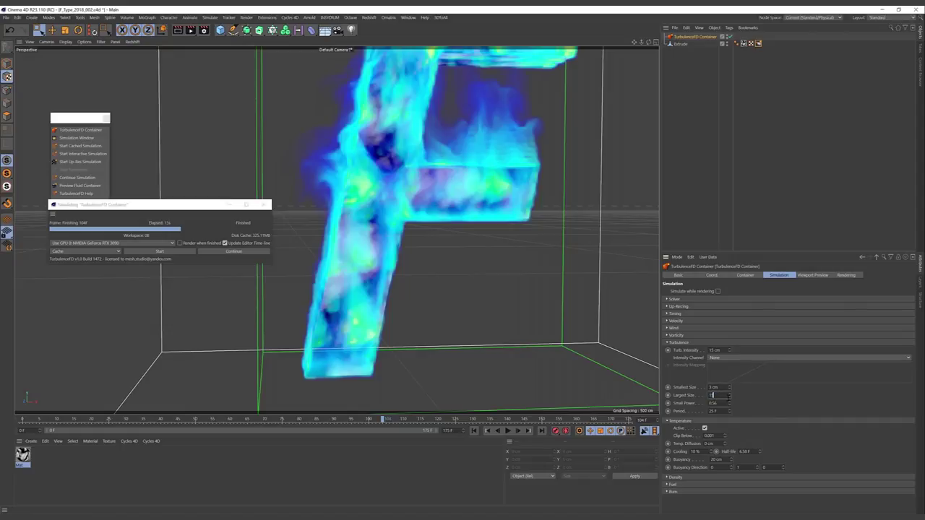
{"action": "left_click", "coordinate": [161, 250]}
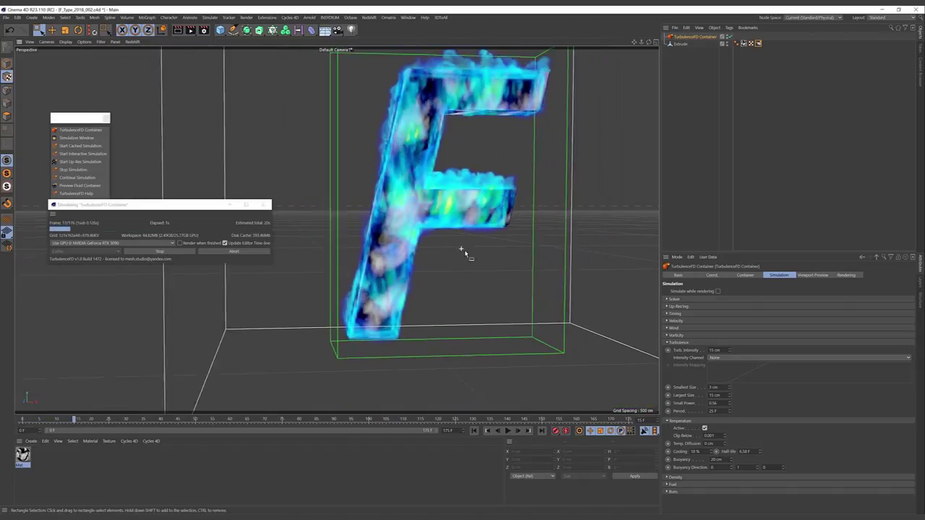
Step: Toggle the F's visibility, orbit to view the container, and rewind to replay the fire
{"action": "left_click", "coordinate": [728, 44]}
{"action": "left_click", "coordinate": [727, 44]}
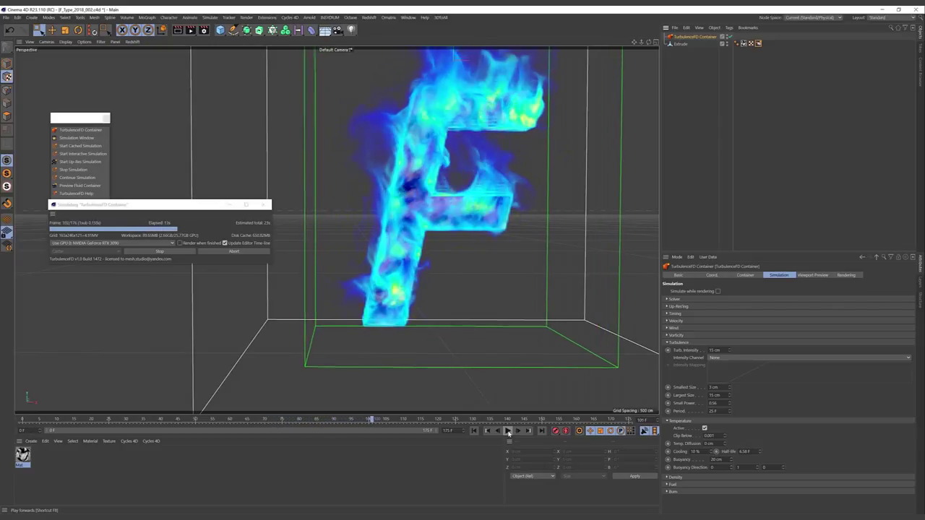
{"action": "left_click_drag", "start_coordinate": [474, 224], "coordinate": [421, 240], "text": "alt"}
{"action": "mouse_move", "coordinate": [421, 241]}
{"action": "right_mouse_down", "text": "alt"}
{"action": "mouse_move", "coordinate": [499, 244]}
{"action": "mouse_move", "coordinate": [489, 230]}
{"action": "right_mouse_up", "text": "alt"}
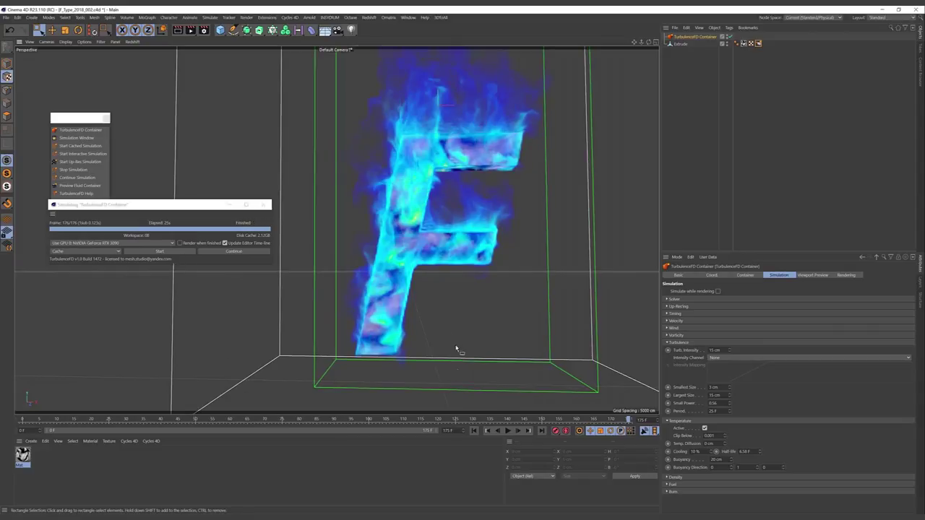
{"action": "left_click", "coordinate": [487, 430]}
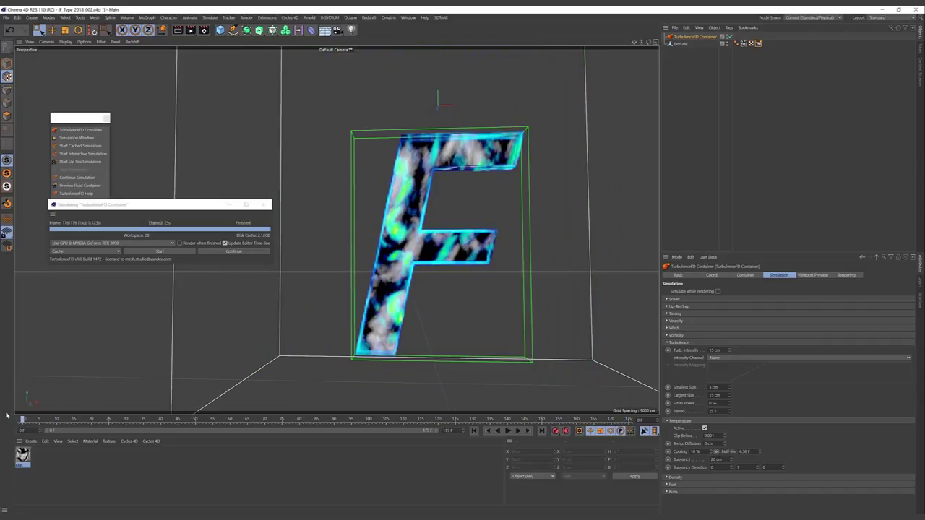
Step: Inspect the emitter's Temperature Value keyframe timing
{"action": "left_click", "coordinate": [757, 44]}
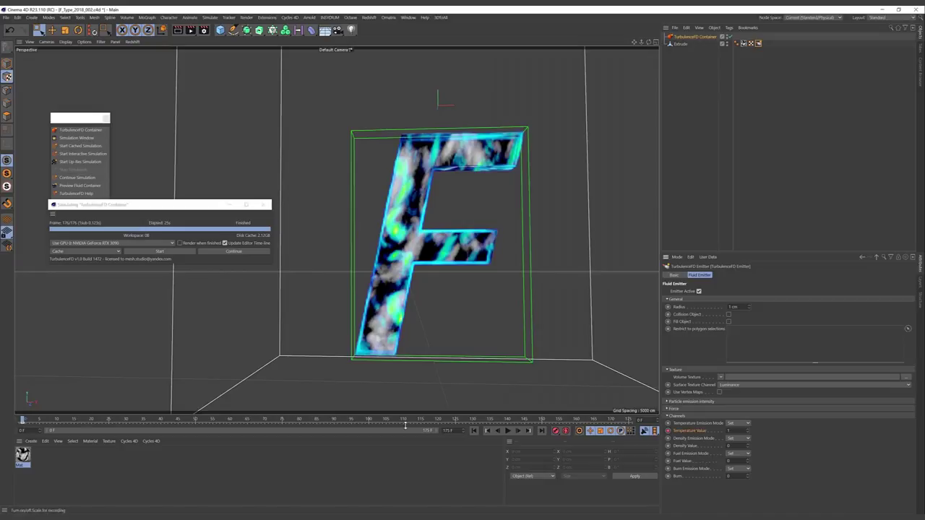
{"action": "left_click", "coordinate": [91, 425]}
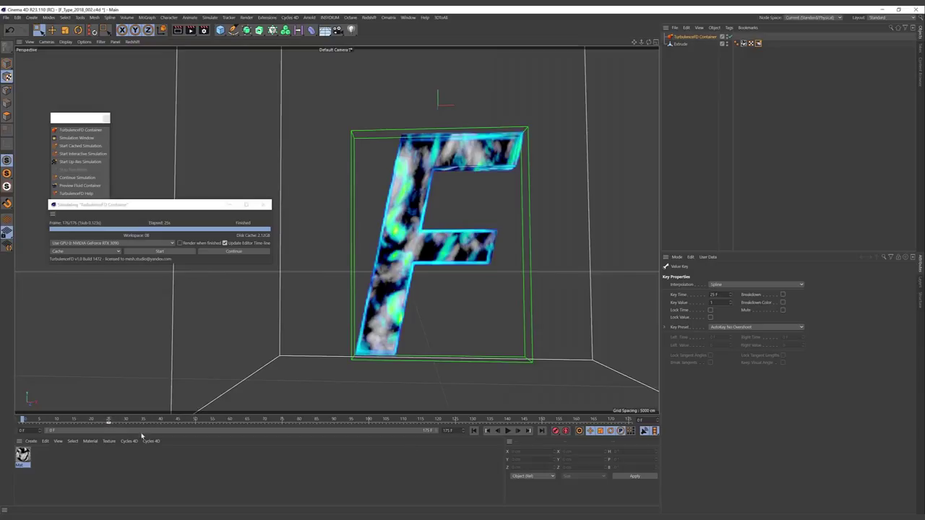
{"action": "left_click", "coordinate": [758, 44]}
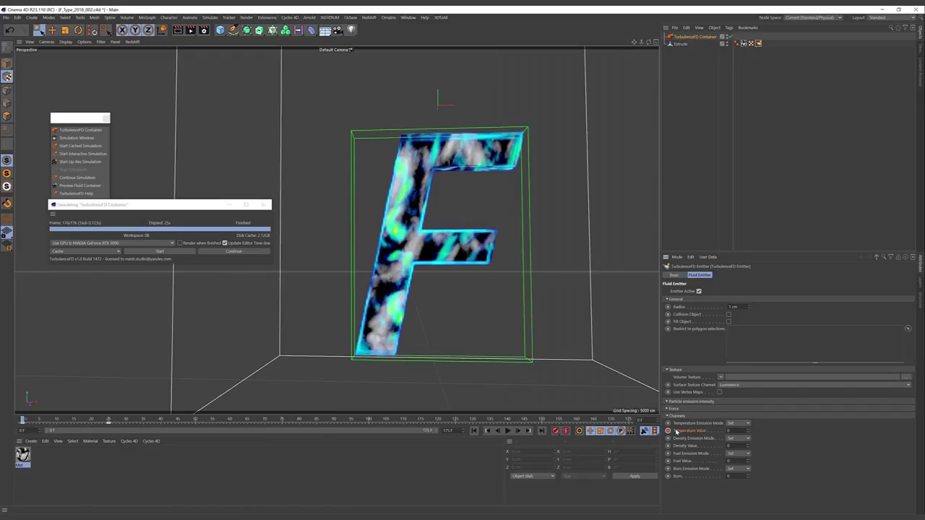
Step: Scrub through the fire across the timeline, then restart the simulation from frame 0
{"action": "left_click_drag", "start_coordinate": [24, 421], "coordinate": [110, 420]}
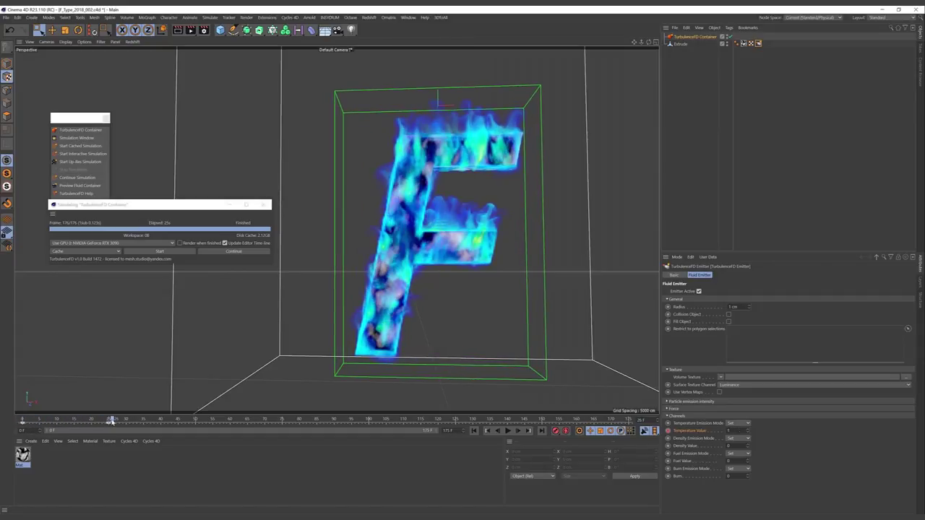
{"action": "left_click_drag", "start_coordinate": [109, 420], "coordinate": [428, 421]}
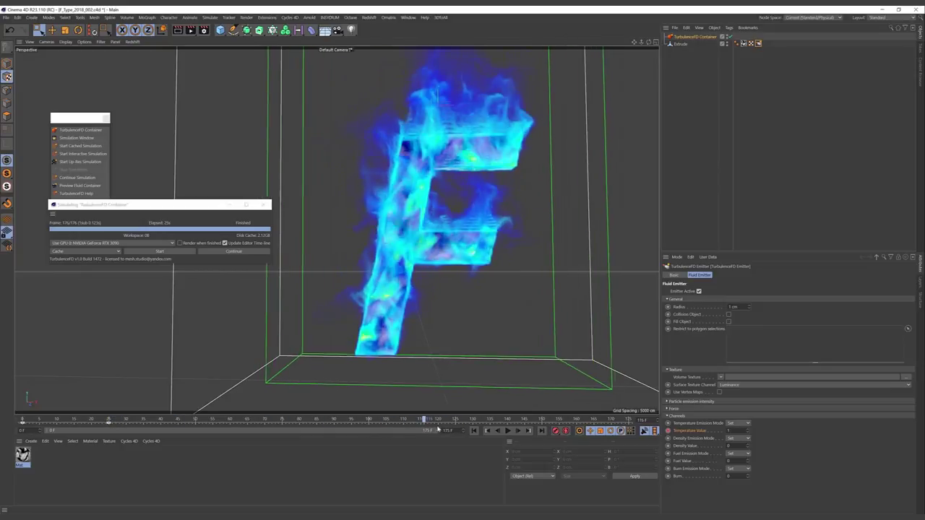
{"action": "left_click_drag", "start_coordinate": [428, 431], "coordinate": [369, 426]}
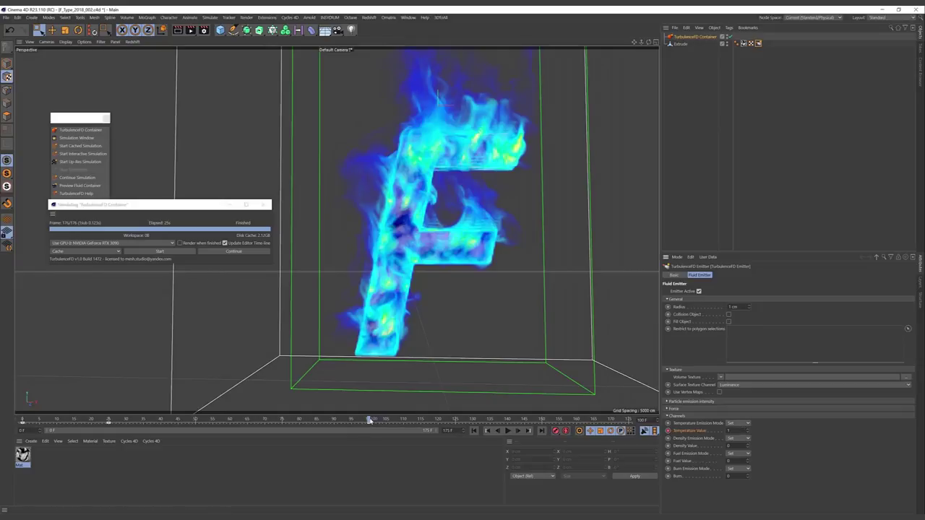
{"action": "left_click_drag", "start_coordinate": [369, 421], "coordinate": [456, 422]}
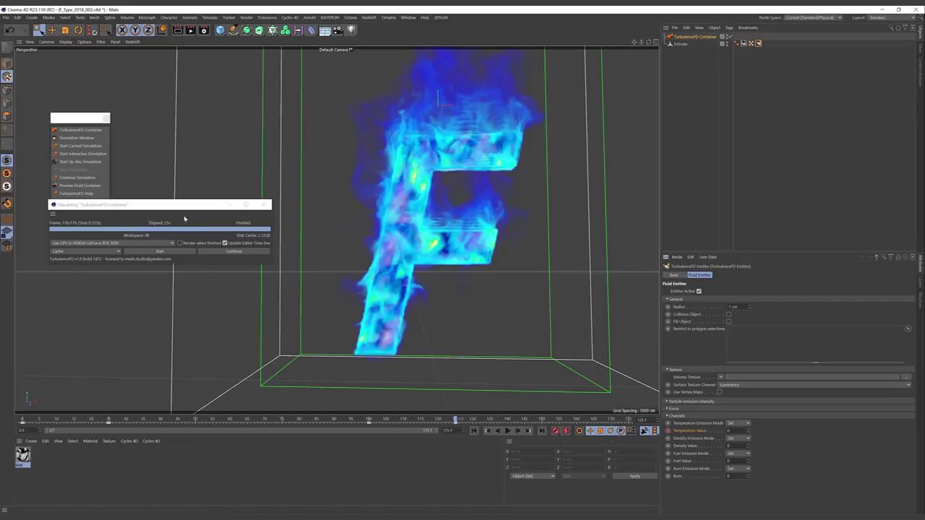
{"action": "left_click", "coordinate": [154, 148]}
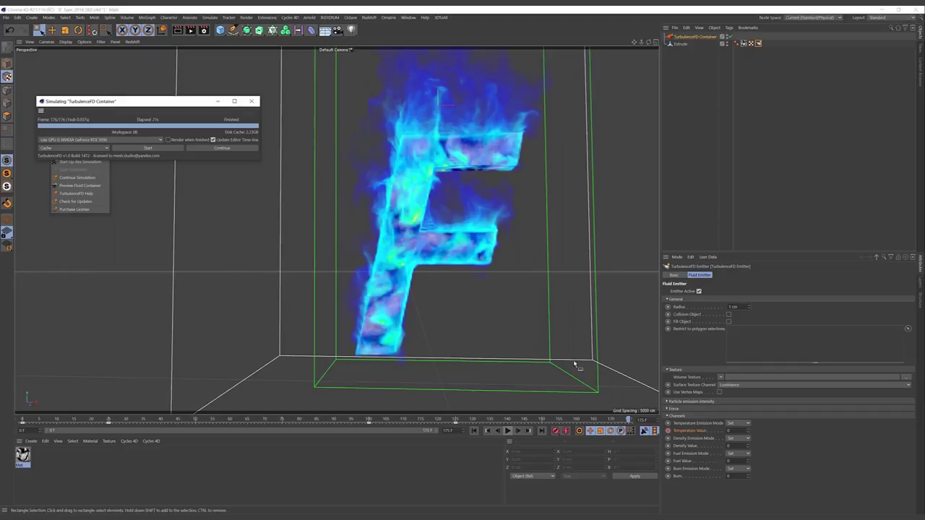
Step: Delete Cache 002, add a new empty cache, and start a fresh simulation
{"action": "left_click", "coordinate": [694, 36]}
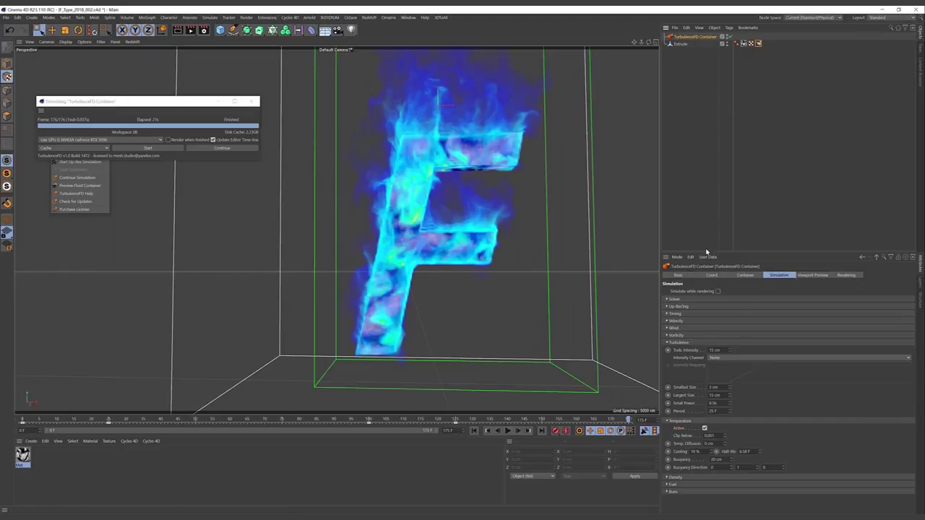
{"action": "left_click", "coordinate": [741, 275]}
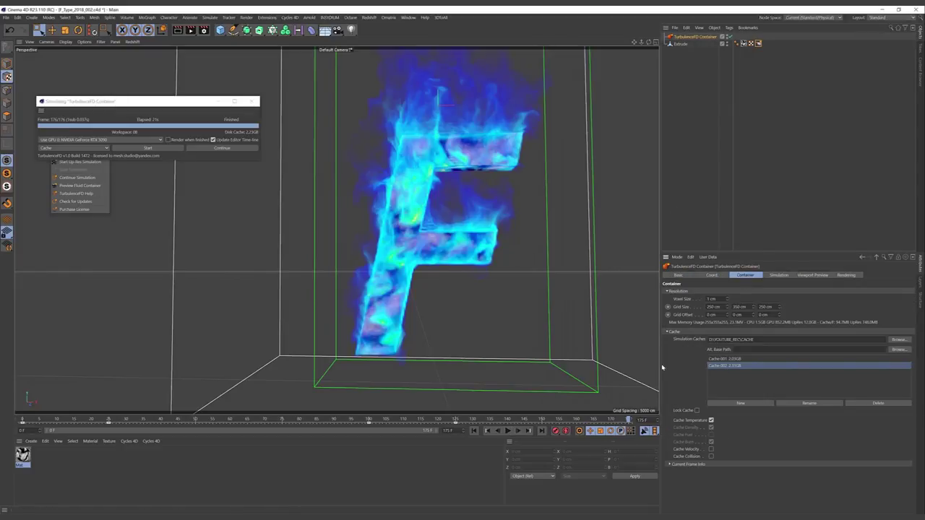
{"action": "mouse_move", "coordinate": [621, 420]}
{"action": "left_mouse_down"}
{"action": "mouse_move", "coordinate": [494, 420]}
{"action": "mouse_move", "coordinate": [517, 420]}
{"action": "left_mouse_up"}
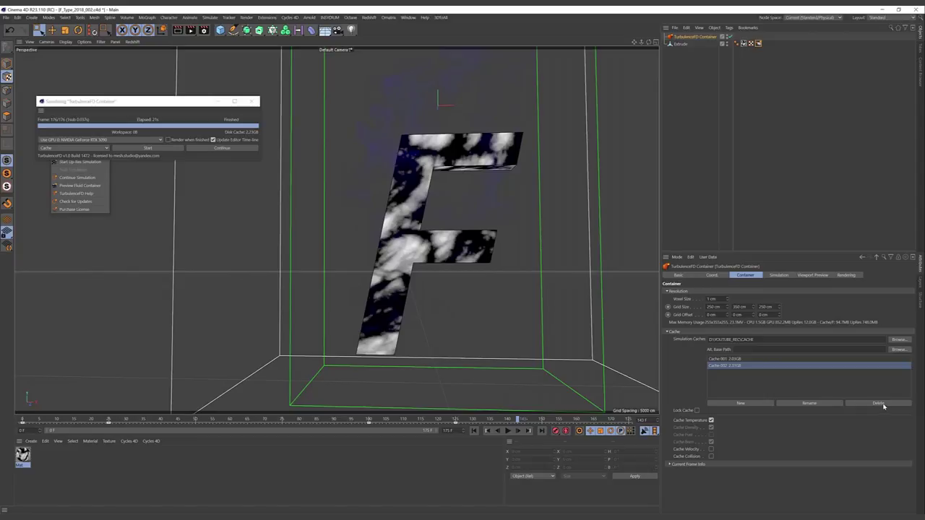
{"action": "left_click", "coordinate": [883, 406]}
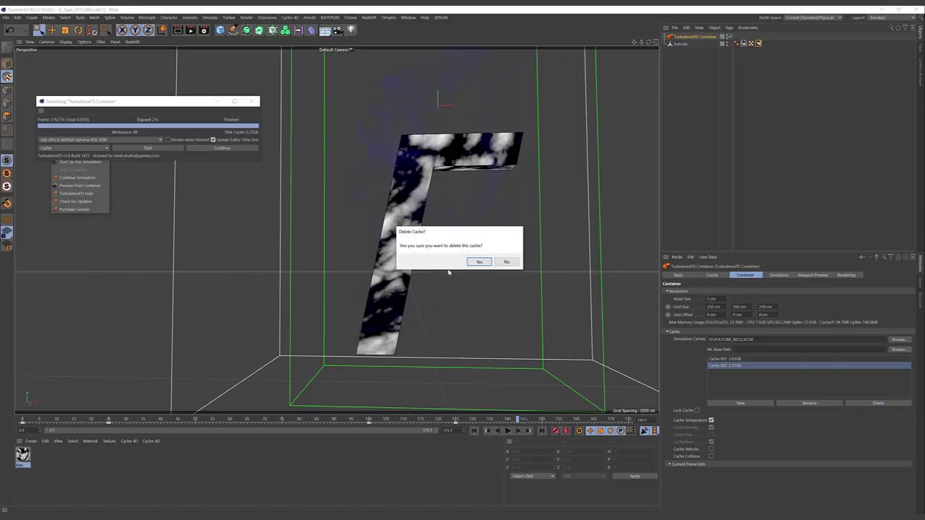
{"action": "left_click", "coordinate": [476, 260]}
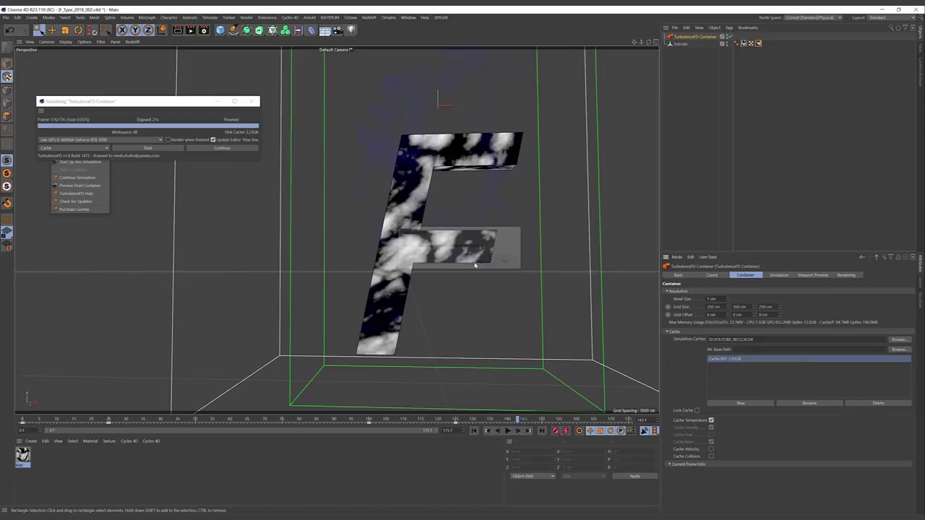
{"action": "left_click", "coordinate": [745, 405]}
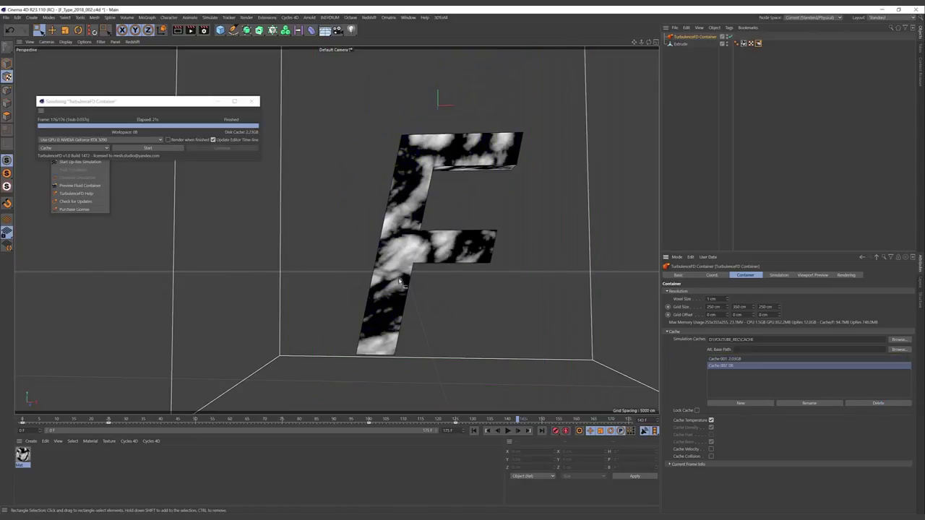
{"action": "left_click", "coordinate": [145, 150]}
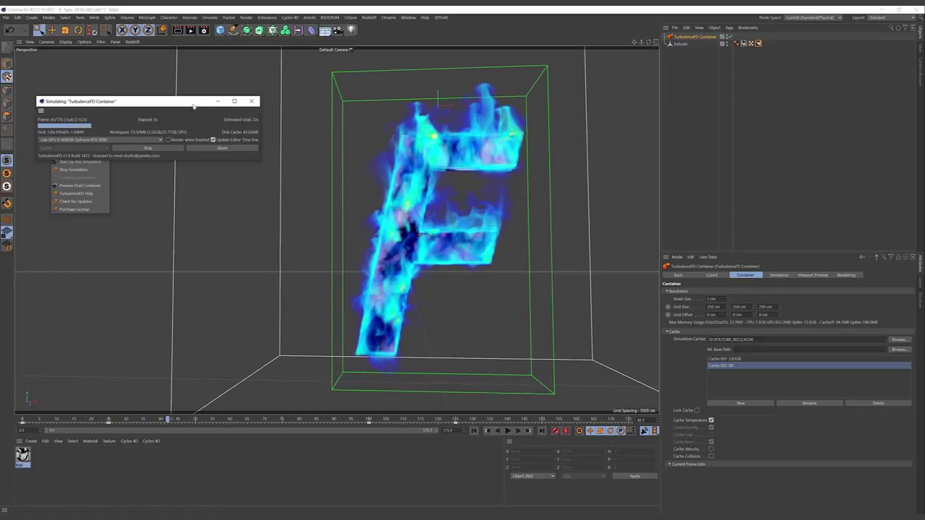
Step: Hide the container and F, and collapse the Vorticity, Turbulence and Temperature groups
{"action": "left_click_drag", "start_coordinate": [186, 101], "coordinate": [233, 72]}
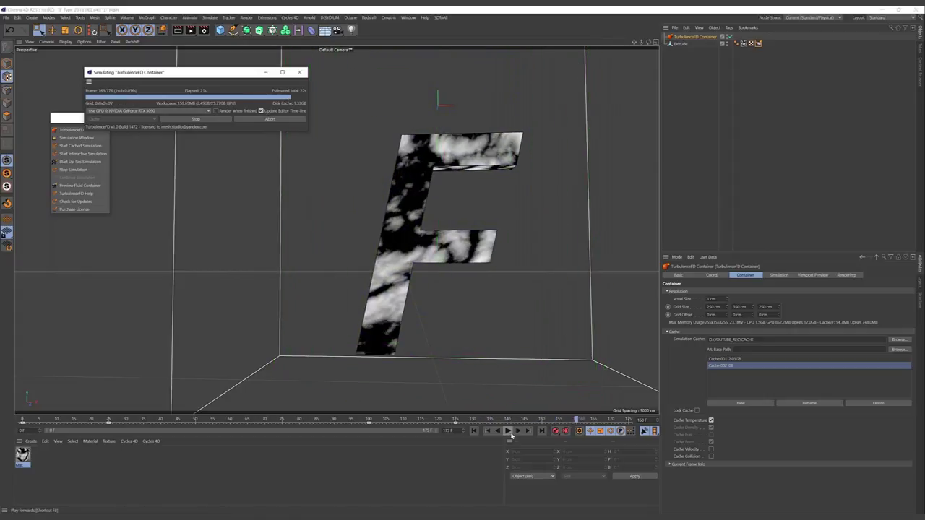
{"action": "left_click", "coordinate": [727, 46]}
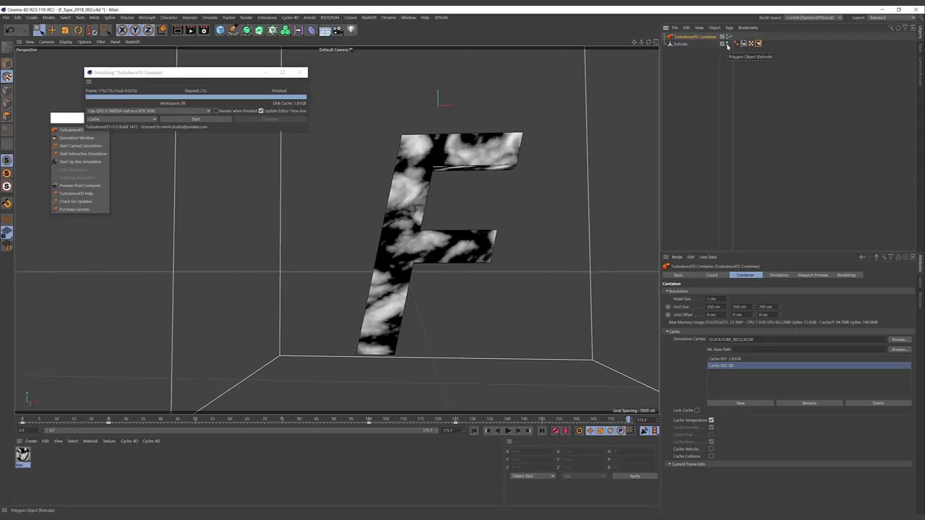
{"action": "left_click", "coordinate": [722, 44]}
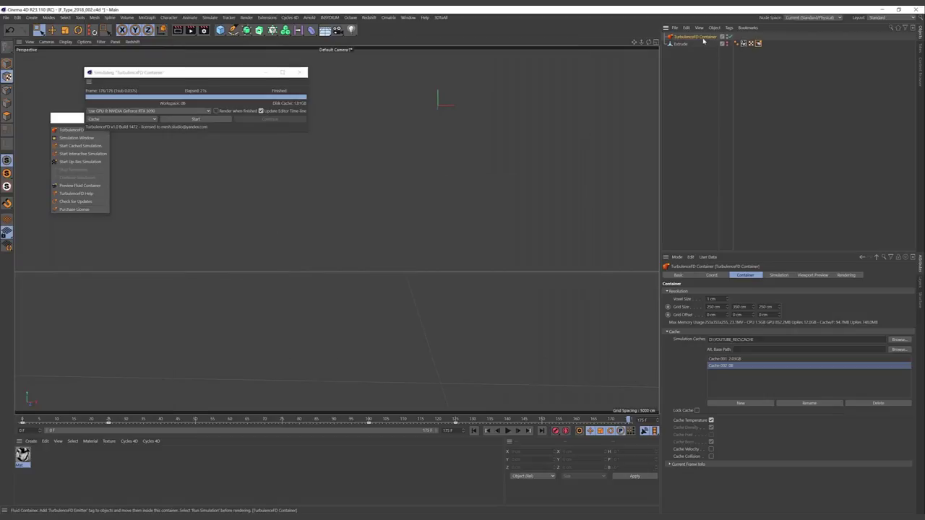
{"action": "left_click", "coordinate": [778, 275]}
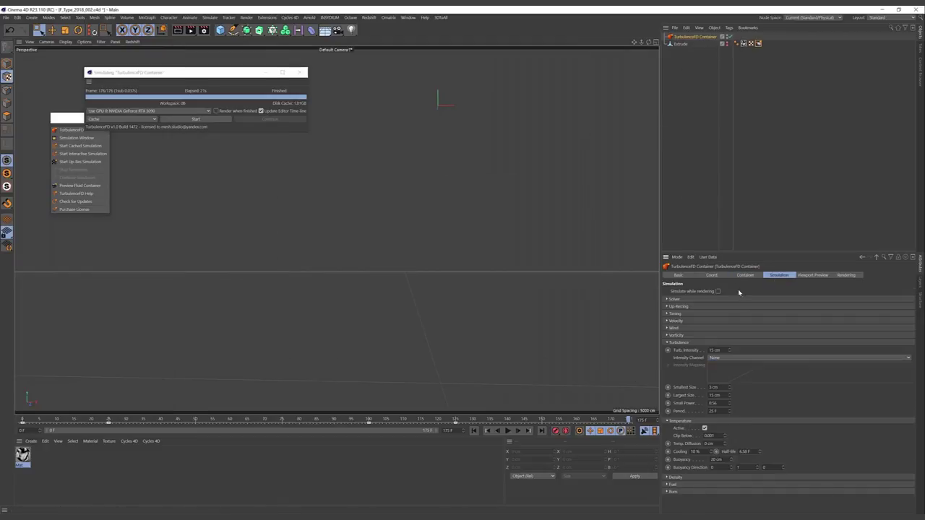
{"action": "left_click", "coordinate": [691, 336]}
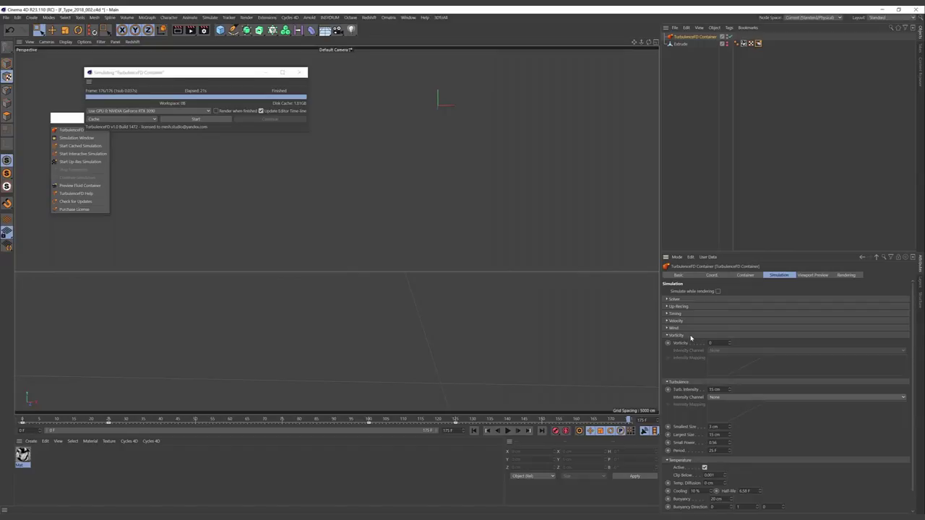
{"action": "left_click", "coordinate": [691, 336]}
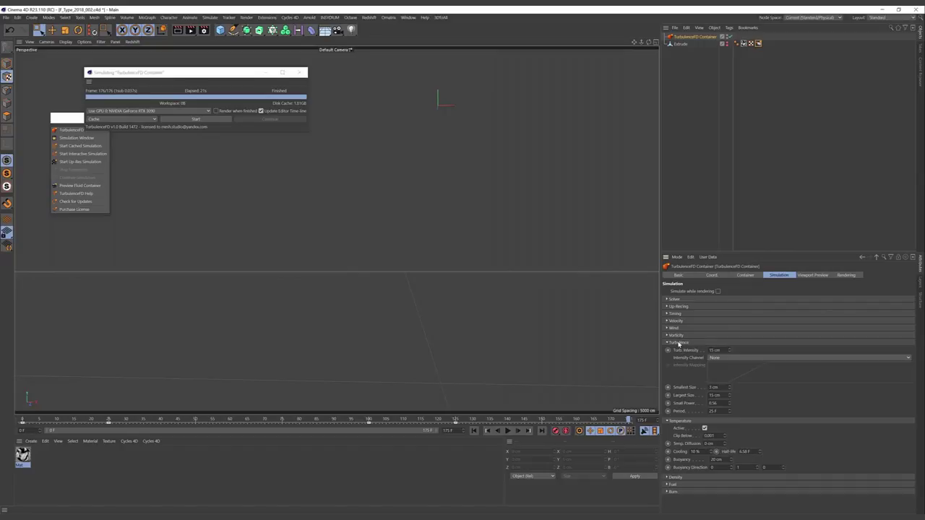
{"action": "left_click", "coordinate": [679, 343]}
{"action": "left_click", "coordinate": [677, 350]}
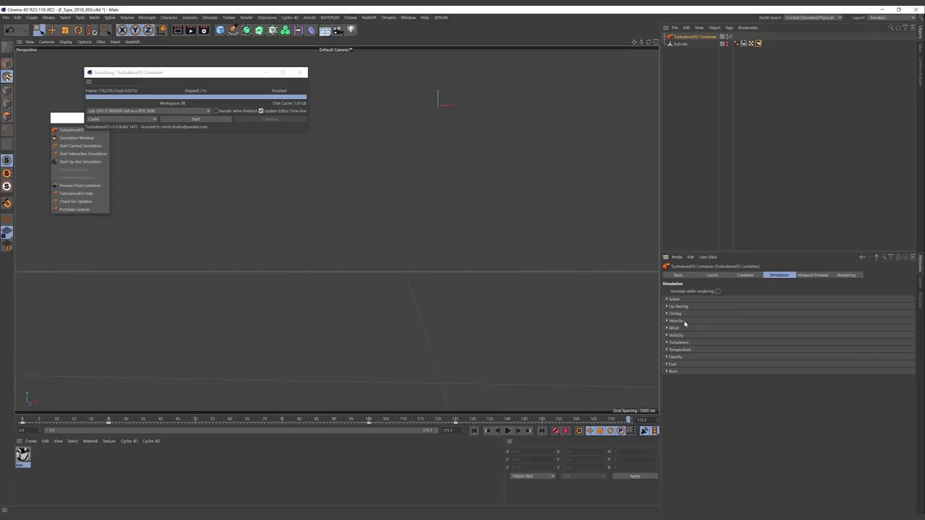
{"action": "left_click", "coordinate": [684, 324]}
Step: Reselect the container's cache settings, unhide the F, and open its emitter tag
{"action": "left_click", "coordinate": [710, 163]}
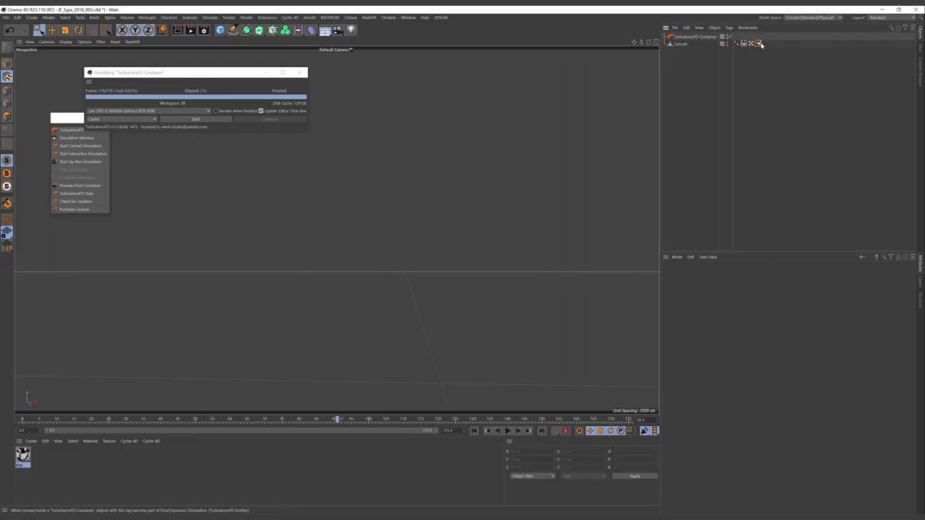
{"action": "left_click", "coordinate": [692, 36]}
{"action": "left_click", "coordinate": [745, 275]}
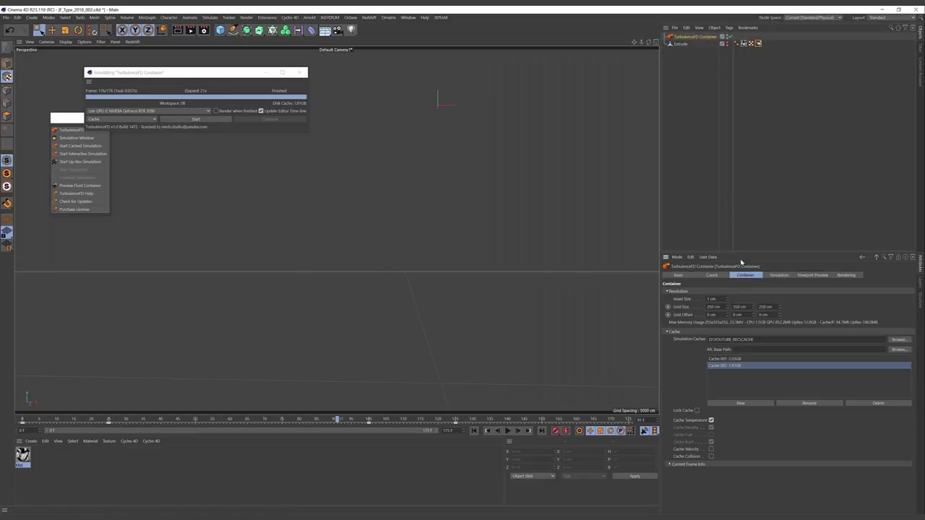
{"action": "left_click", "coordinate": [727, 44]}
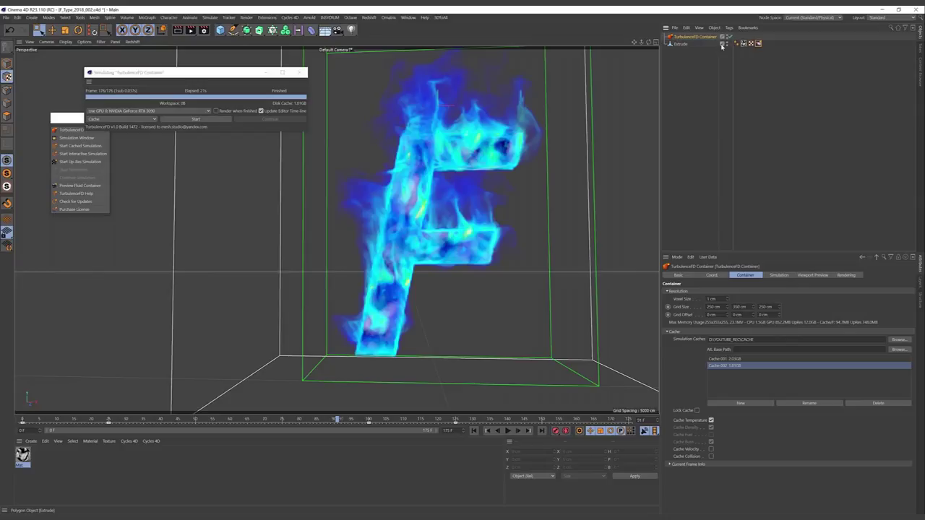
{"action": "scroll", "coordinate": [627, 94], "scroll_direction": "down", "scroll_amount": 5}
{"action": "left_click_drag", "start_coordinate": [627, 94], "coordinate": [406, 252], "text": "alt"}
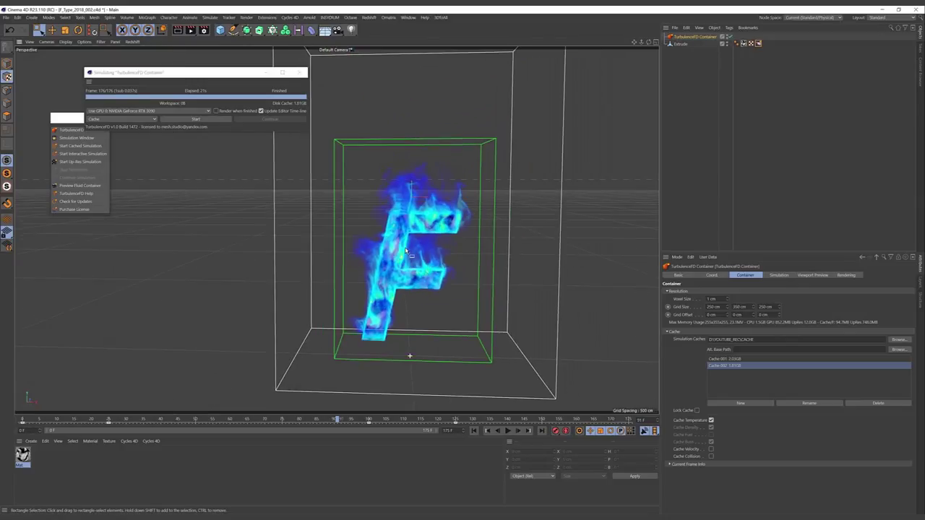
{"action": "left_click", "coordinate": [705, 45]}
{"action": "left_click", "coordinate": [757, 45]}
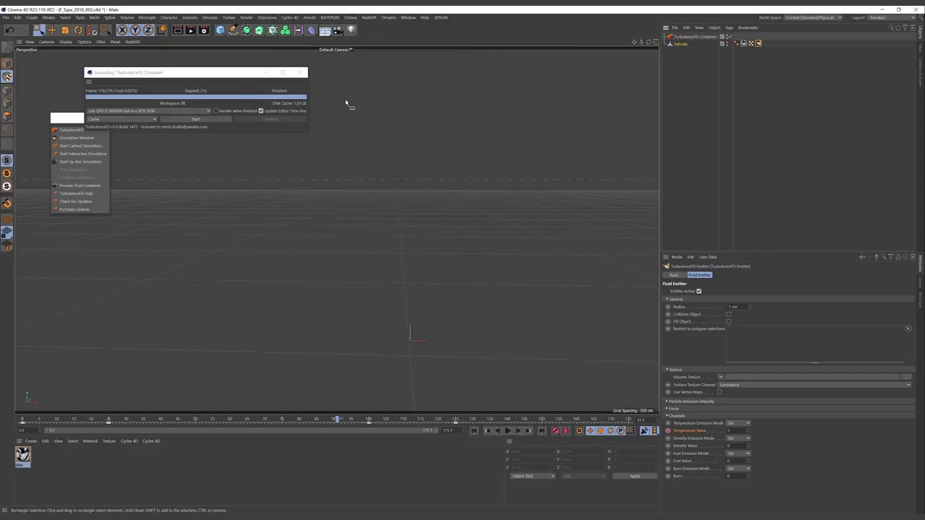
Step: Confirm Octane Renderer is the renderer in Render Settings
{"action": "left_click_drag", "start_coordinate": [221, 72], "coordinate": [181, 46]}
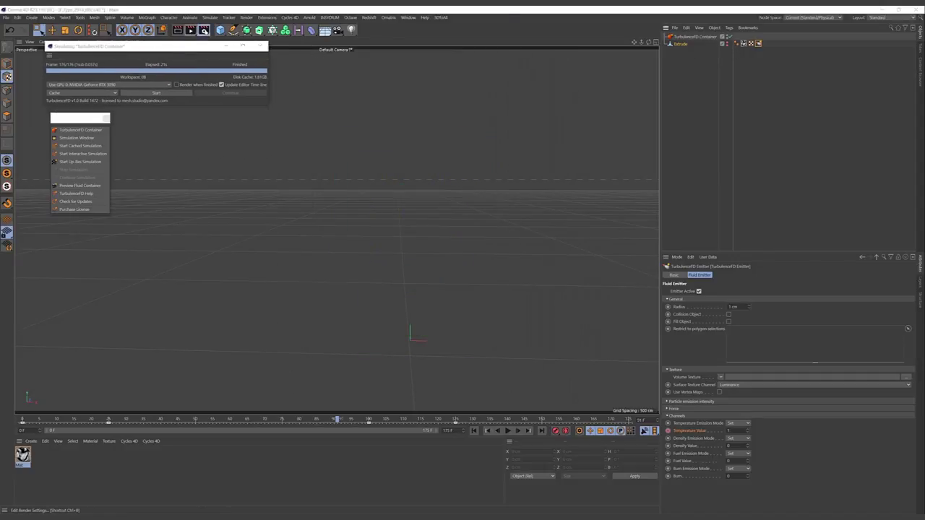
{"action": "left_click", "coordinate": [204, 30]}
{"action": "left_click", "coordinate": [250, 42]}
{"action": "left_click", "coordinate": [251, 42]}
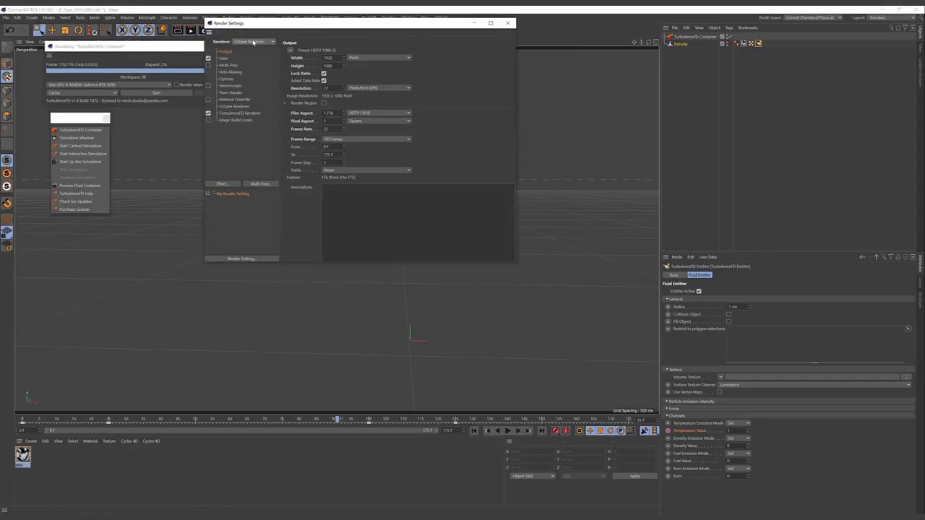
{"action": "left_click", "coordinate": [251, 42]}
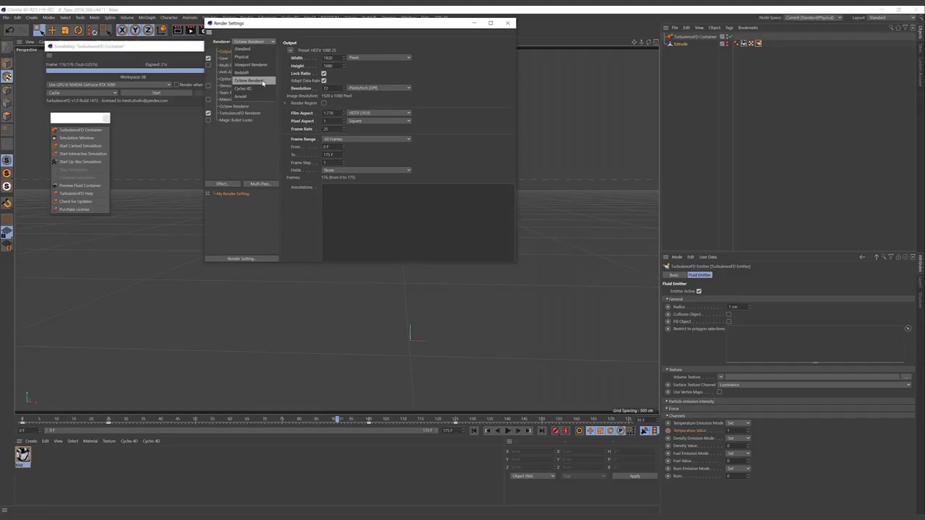
{"action": "left_click", "coordinate": [263, 83]}
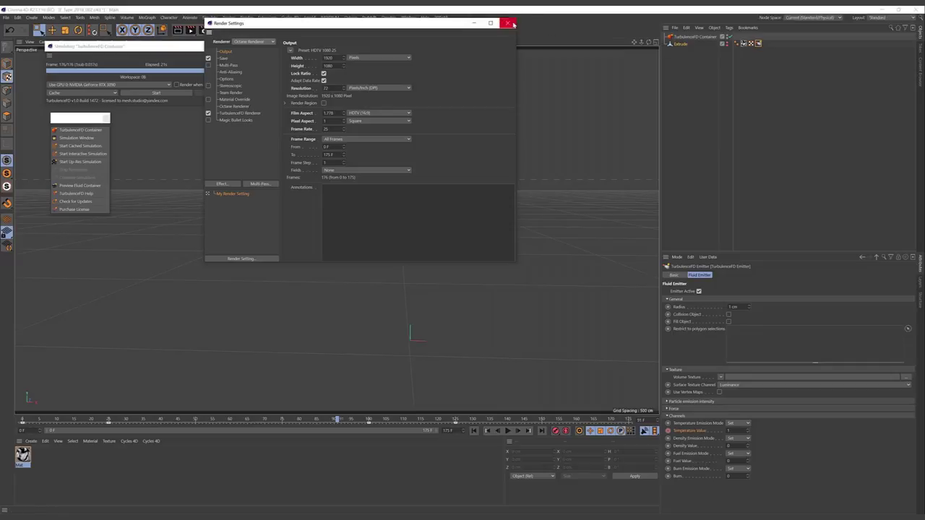
{"action": "left_click", "coordinate": [506, 24]}
Step: Open the Octane Live Viewer window and start a live render of the scene
{"action": "left_click", "coordinate": [351, 18]}
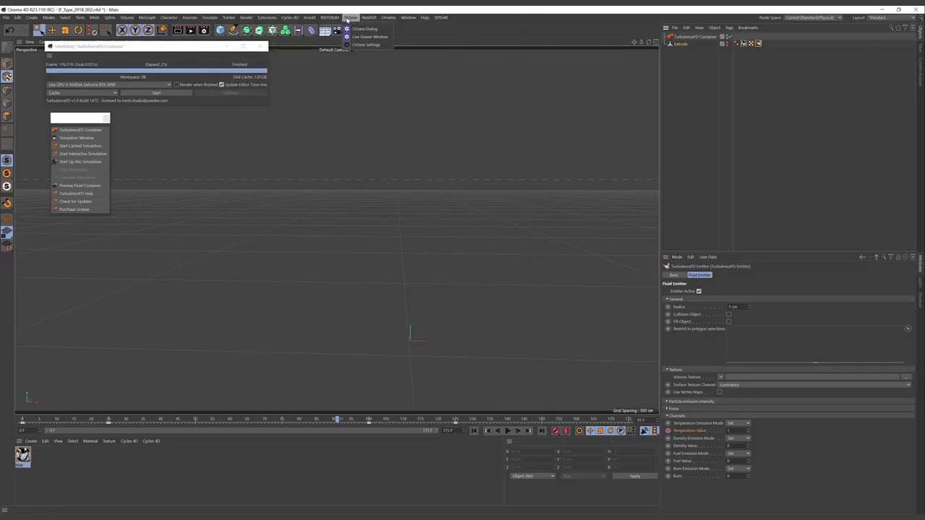
{"action": "left_click", "coordinate": [369, 36]}
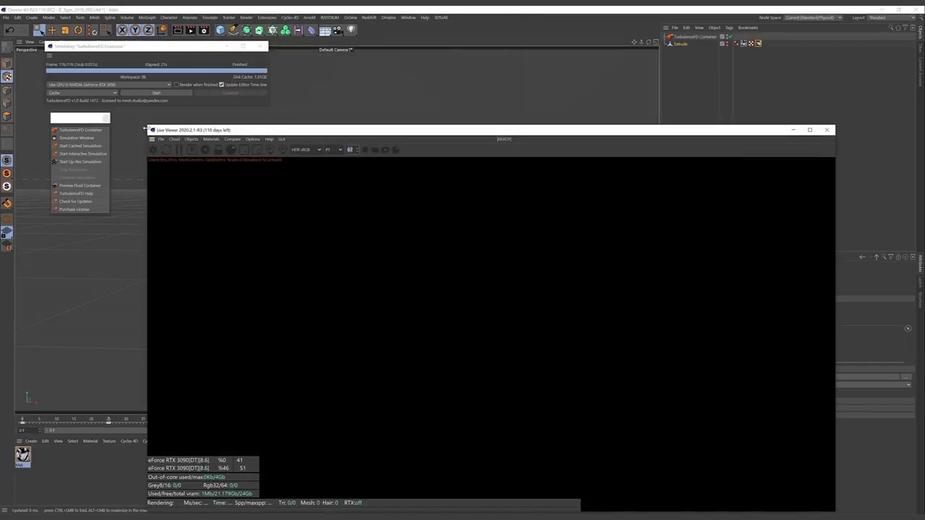
{"action": "mouse_move", "coordinate": [145, 124]}
{"action": "left_mouse_down"}
{"action": "mouse_move", "coordinate": [486, 226]}
{"action": "mouse_move", "coordinate": [324, 84]}
{"action": "left_mouse_up"}
{"action": "left_click", "coordinate": [297, 105]}
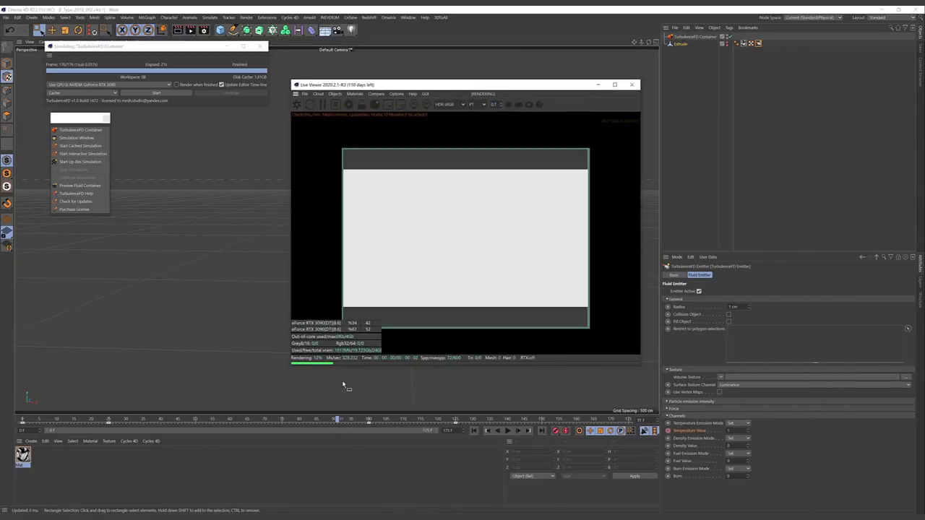
{"action": "left_click_drag", "start_coordinate": [337, 419], "coordinate": [286, 419]}
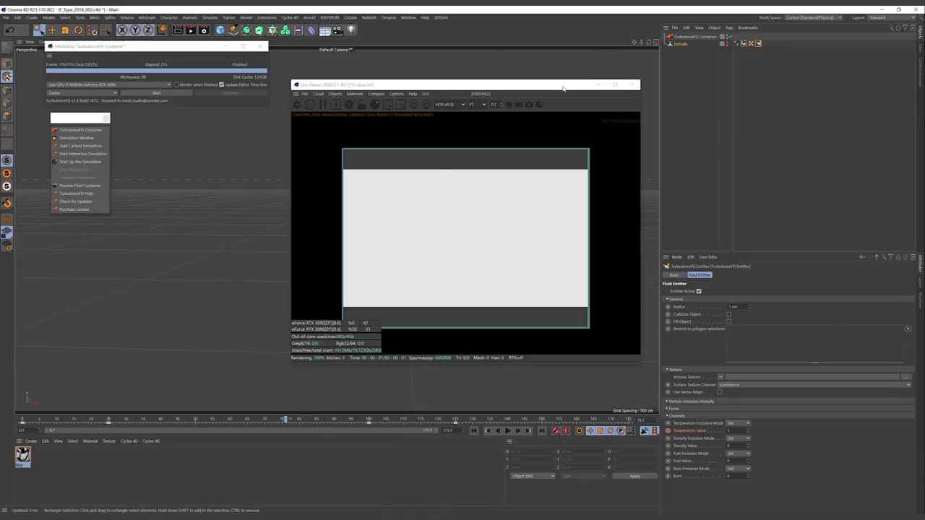
{"action": "left_click_drag", "start_coordinate": [542, 82], "coordinate": [443, 80]}
{"action": "left_click", "coordinate": [256, 94]}
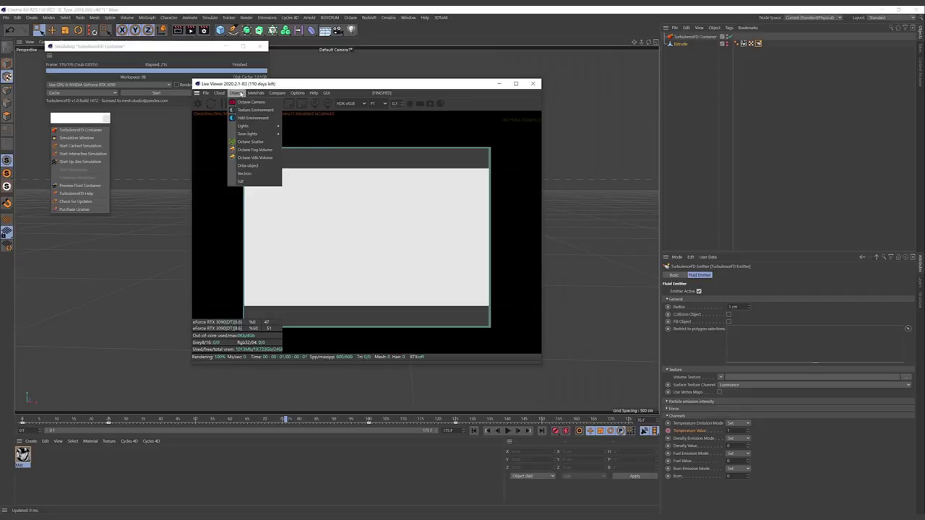
Step: Add an OctaneSky environment and set the Octane render kernel to Pathtracing
{"action": "mouse_move", "coordinate": [245, 125]}
{"action": "left_click", "coordinate": [253, 117]}
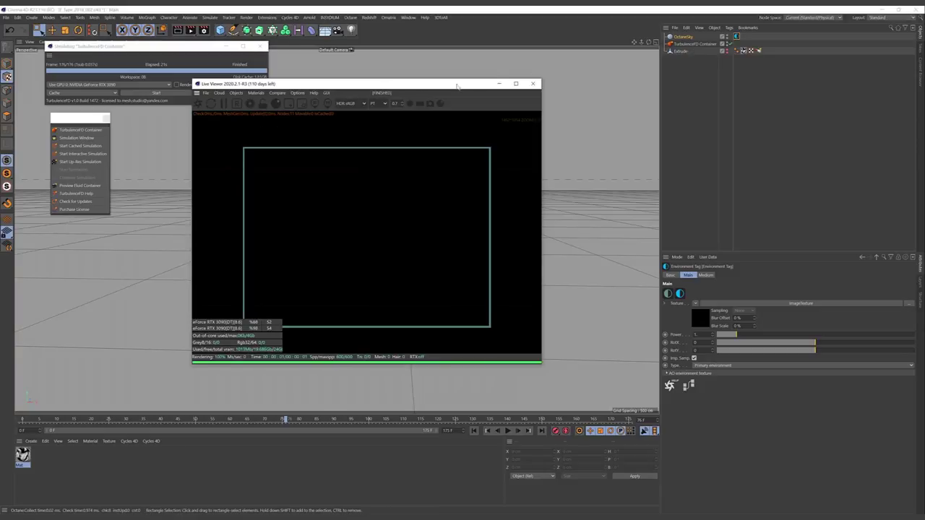
{"action": "left_click_drag", "start_coordinate": [444, 85], "coordinate": [535, 75]}
{"action": "left_click", "coordinate": [341, 94]}
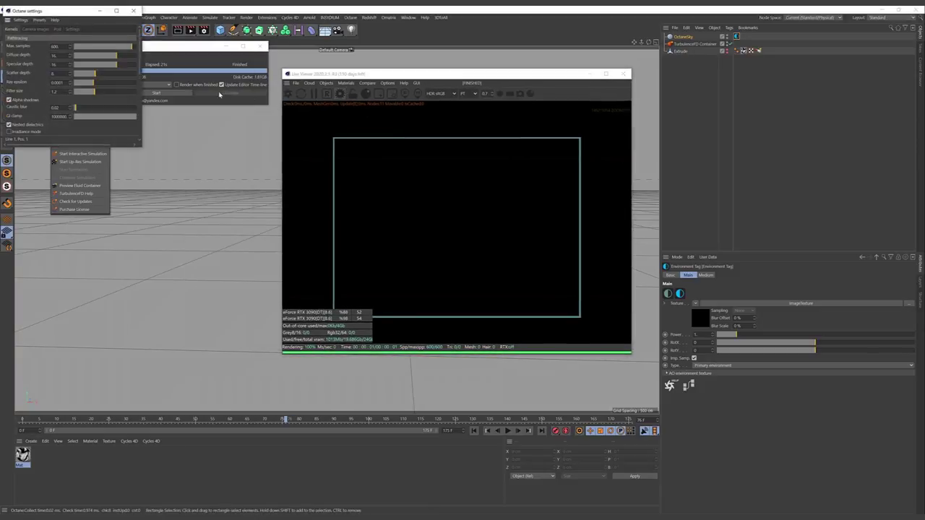
{"action": "left_click", "coordinate": [70, 38]}
{"action": "left_click", "coordinate": [44, 60]}
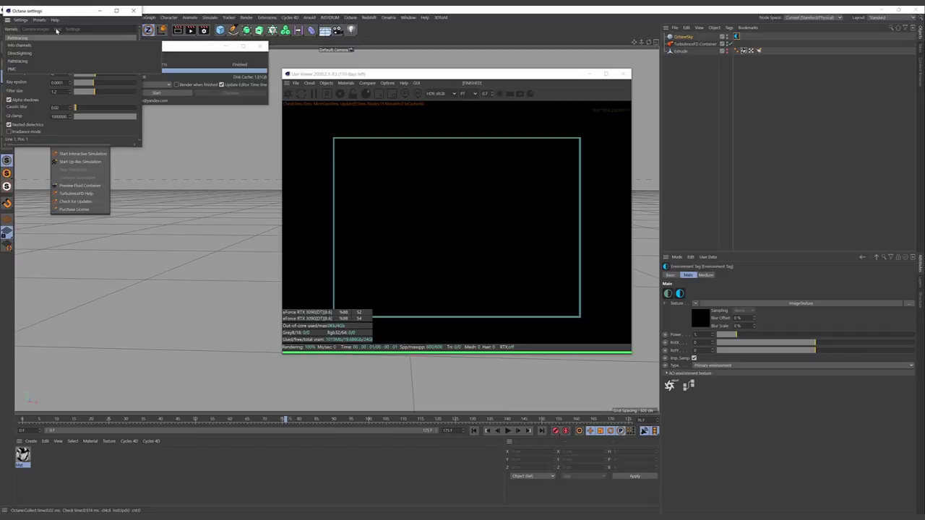
{"action": "left_click_drag", "start_coordinate": [68, 13], "coordinate": [181, 79]}
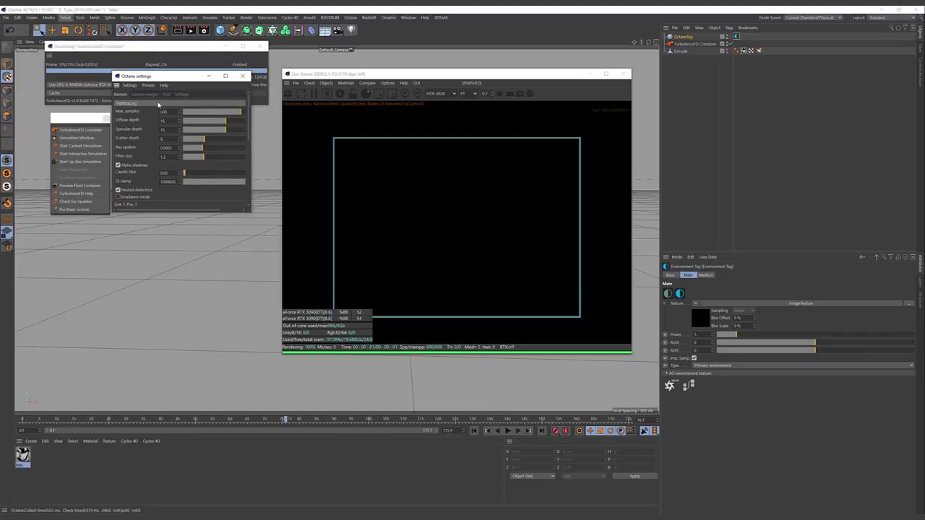
{"action": "left_click", "coordinate": [157, 104]}
{"action": "left_click", "coordinate": [134, 106]}
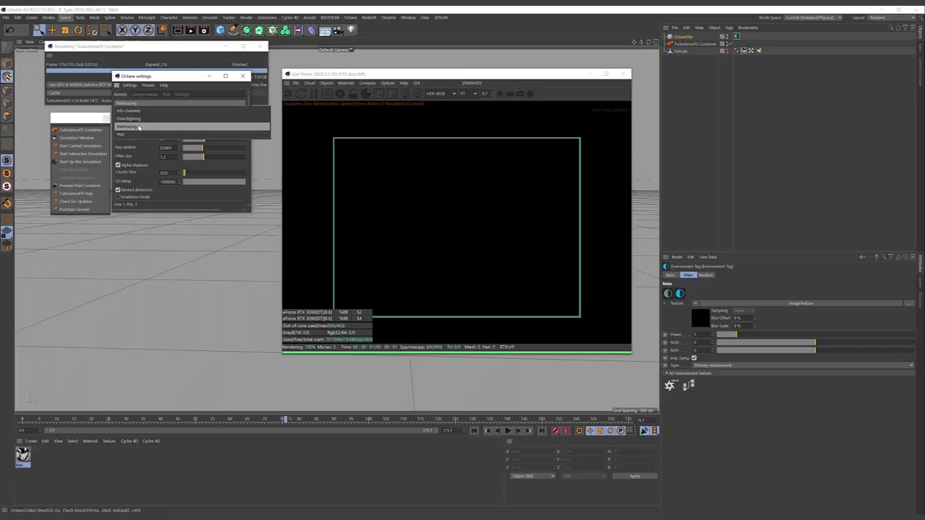
{"action": "left_click", "coordinate": [239, 77]}
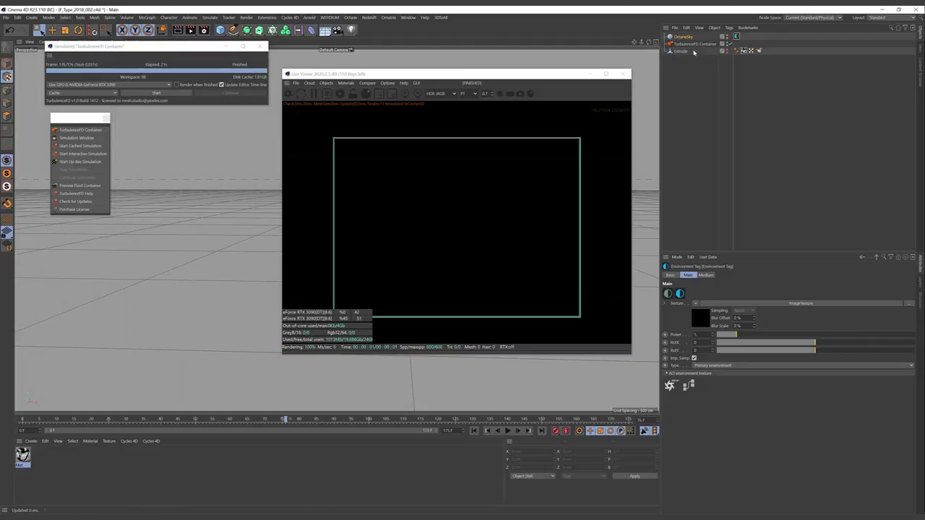
{"action": "left_click", "coordinate": [690, 45]}
Step: Add an Octane ObjectTag to the Extrude and set its medium Absorption channel to Temperature
{"action": "right_click", "coordinate": [691, 47]}
{"action": "mouse_move", "coordinate": [714, 57]}
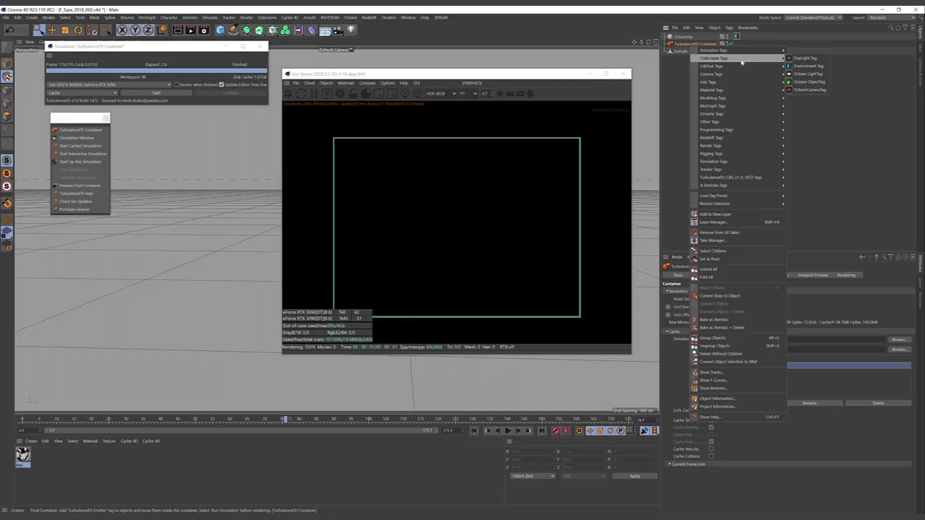
{"action": "left_click", "coordinate": [809, 85]}
{"action": "left_click", "coordinate": [874, 277]}
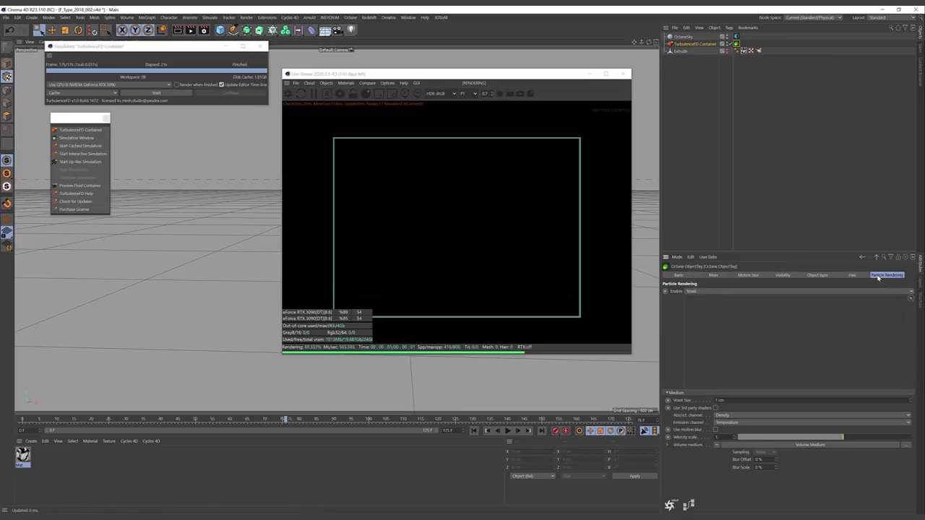
{"action": "left_click", "coordinate": [723, 416]}
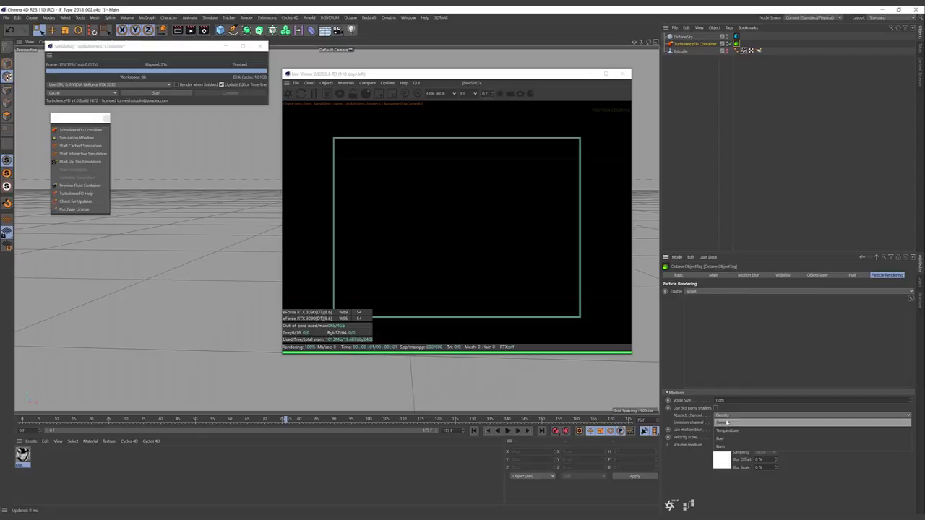
{"action": "left_click", "coordinate": [728, 430]}
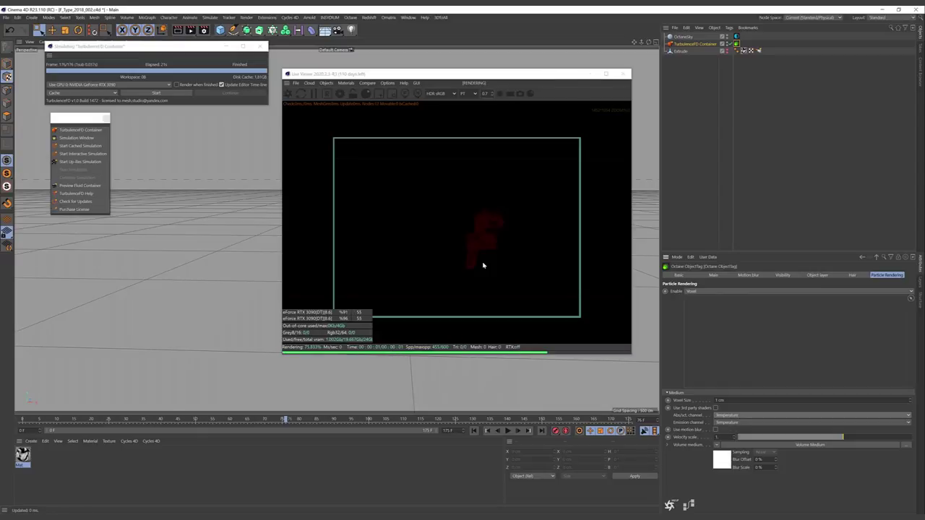
{"action": "scroll", "coordinate": [484, 262], "scroll_direction": "up", "scroll_amount": 1}
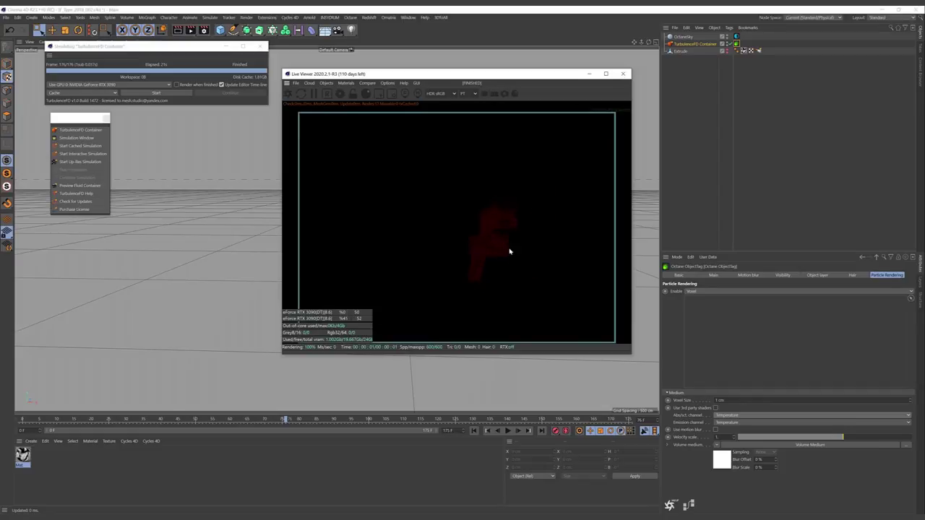
{"action": "left_click_drag", "start_coordinate": [503, 75], "coordinate": [459, 67]}
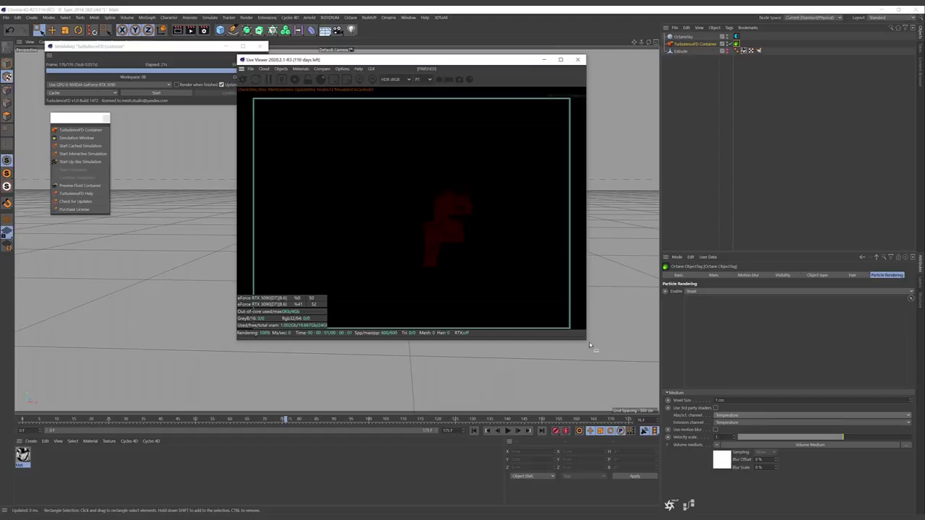
{"action": "left_click_drag", "start_coordinate": [586, 342], "coordinate": [600, 344]}
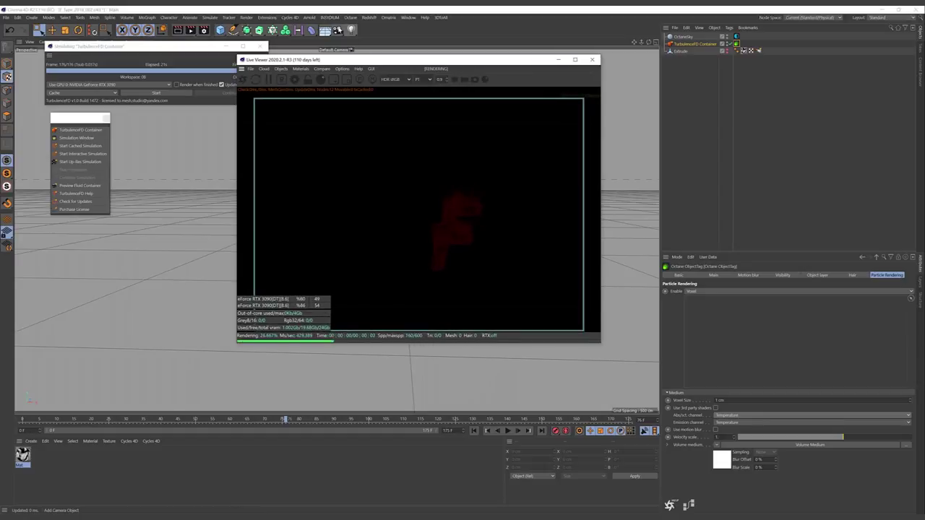
Step: Add a camera with P.X 0, heading and pitch 0, and P.Y 110.264
{"action": "left_click", "coordinate": [351, 30]}
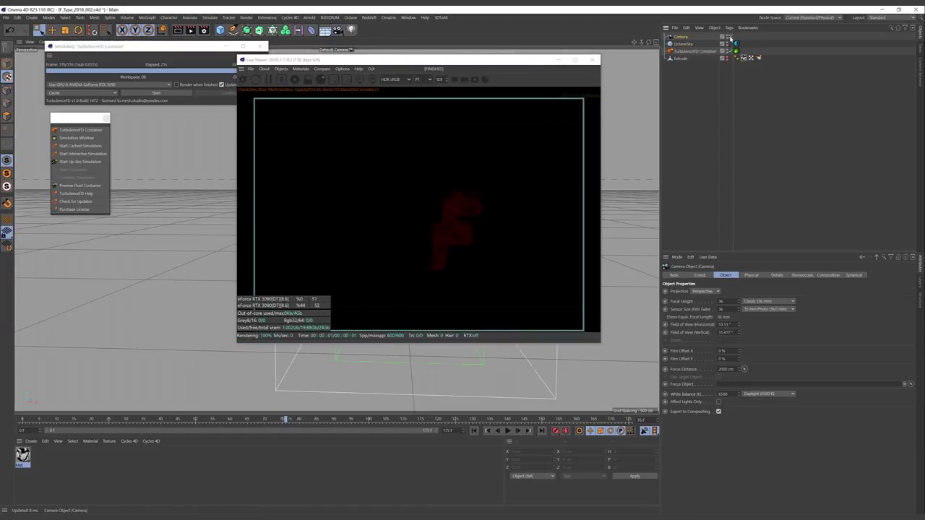
{"action": "left_click", "coordinate": [700, 275]}
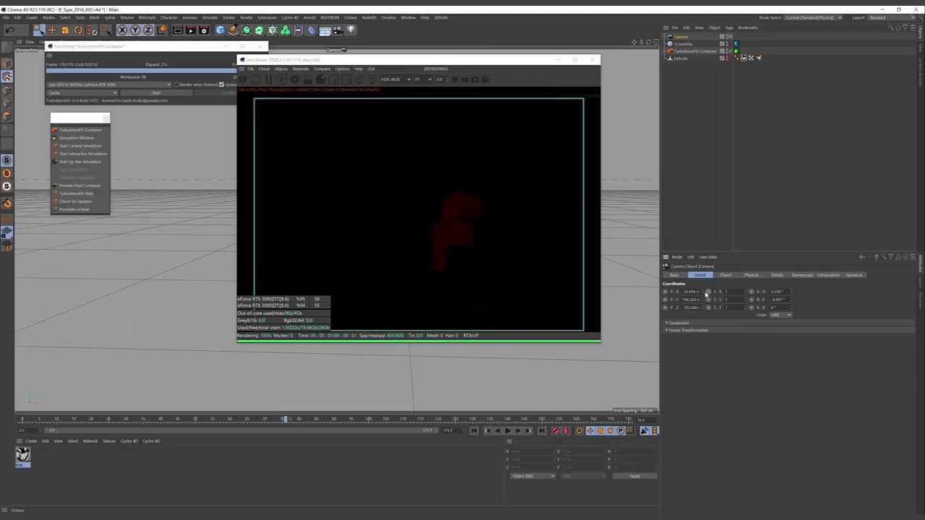
{"action": "mouse_move", "coordinate": [477, 60]}
{"action": "left_mouse_down"}
{"action": "mouse_move", "coordinate": [475, 213]}
{"action": "mouse_move", "coordinate": [407, 94]}
{"action": "left_mouse_up"}
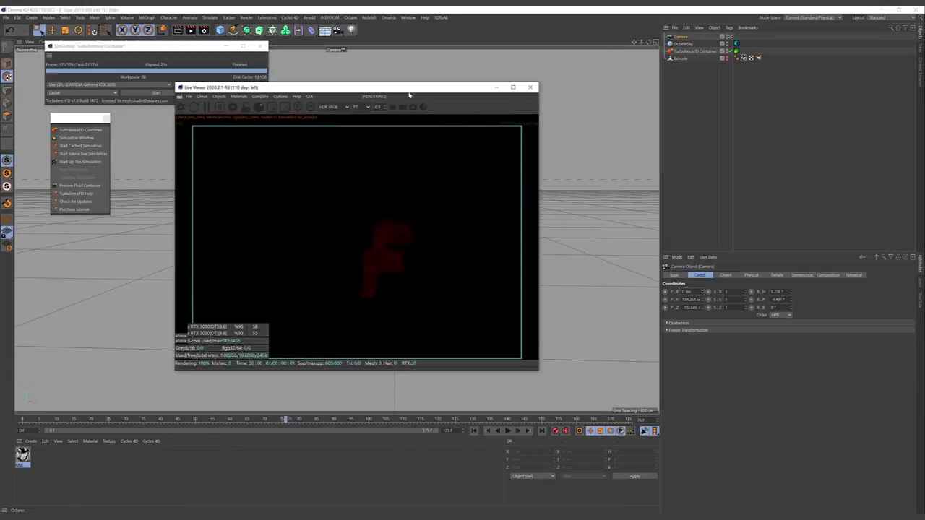
{"action": "right_click", "coordinate": [792, 292]}
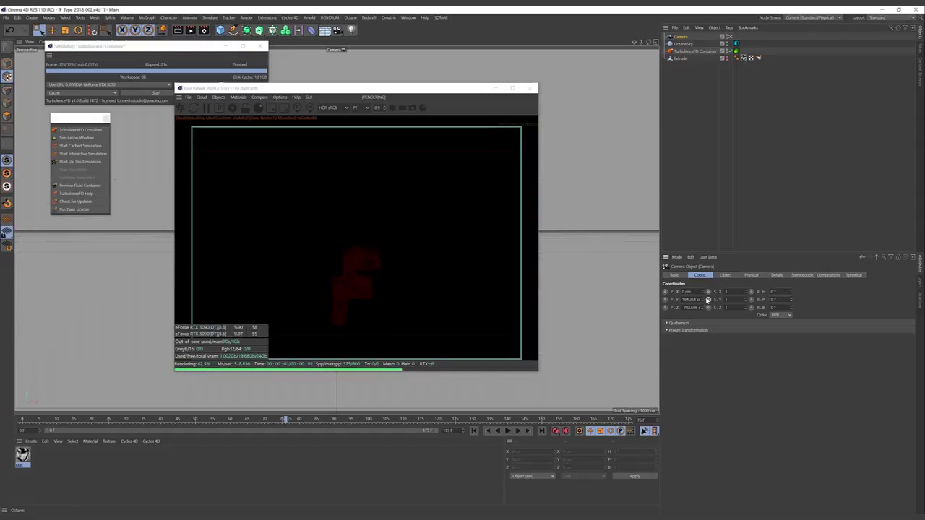
{"action": "mouse_move", "coordinate": [708, 299]}
{"action": "left_mouse_down"}
{"action": "mouse_move", "coordinate": [703, 308]}
{"action": "mouse_move", "coordinate": [705, 296]}
{"action": "left_mouse_up"}
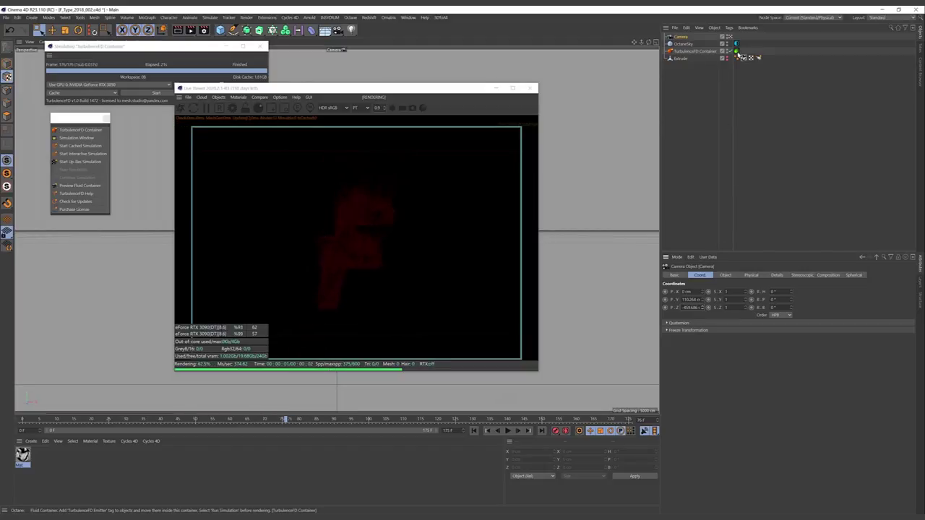
{"action": "left_click", "coordinate": [736, 52]}
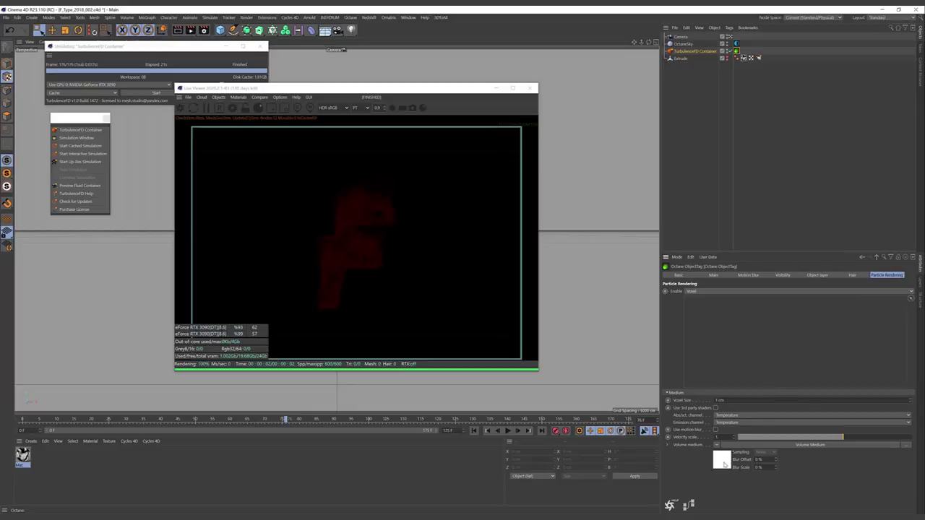
Step: Set the Volume Medium's Texture Emission Power to 100 and check the fire at frame 131
{"action": "left_click", "coordinate": [724, 466]}
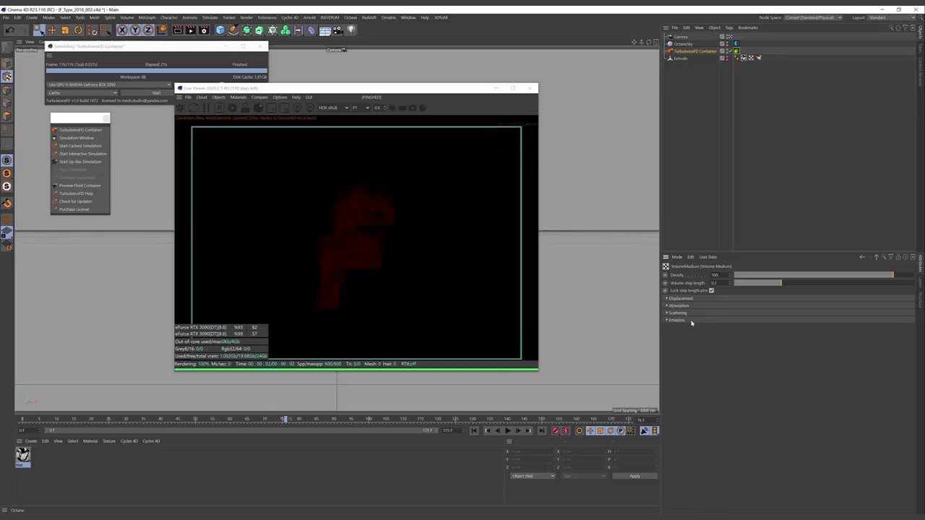
{"action": "left_click", "coordinate": [677, 320]}
{"action": "left_click", "coordinate": [710, 373]}
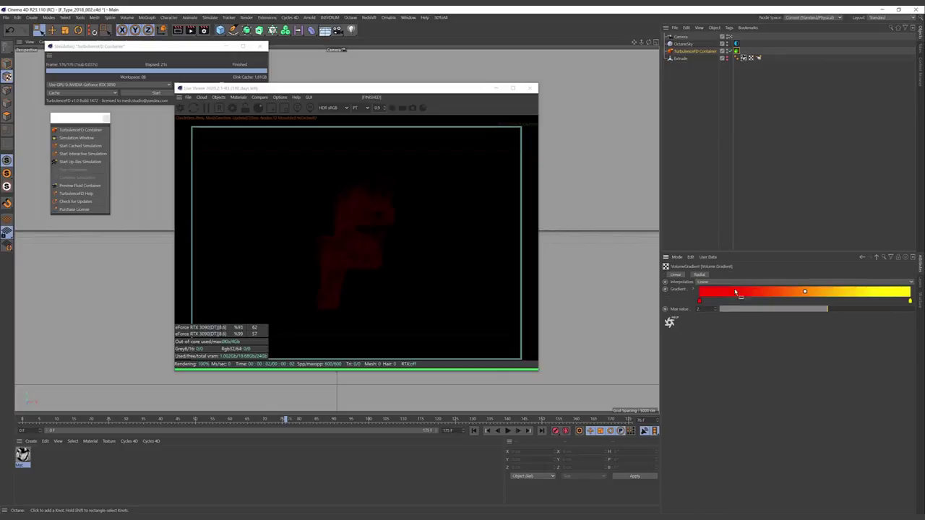
{"action": "left_click", "coordinate": [876, 257]}
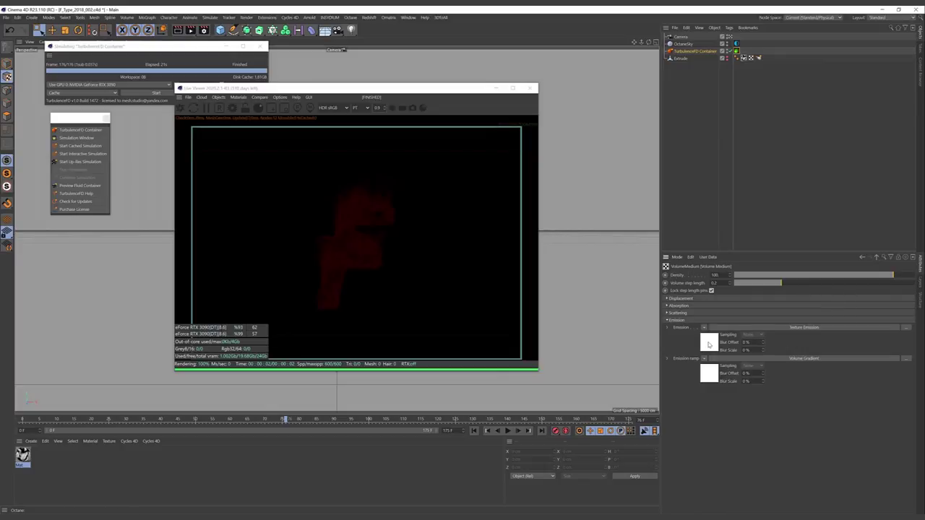
{"action": "left_click", "coordinate": [708, 344]}
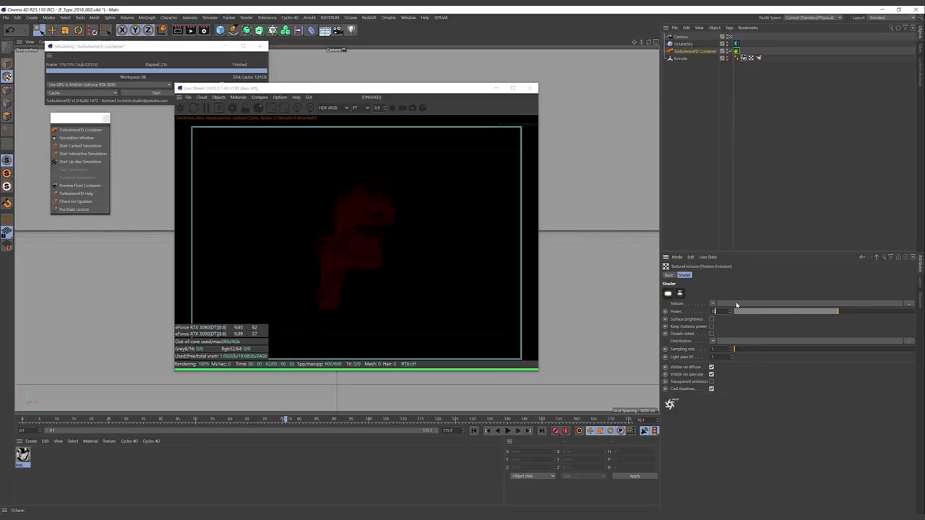
{"action": "type", "text": "0"}
{"action": "key", "text": "Return"}
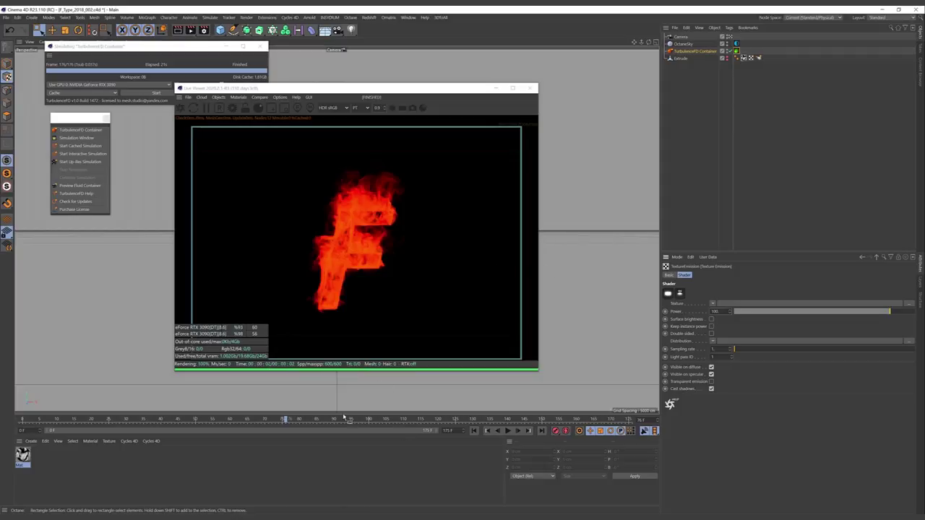
{"action": "mouse_move", "coordinate": [339, 421]}
{"action": "left_mouse_down"}
{"action": "mouse_move", "coordinate": [525, 422]}
{"action": "mouse_move", "coordinate": [328, 418]}
{"action": "left_mouse_up"}
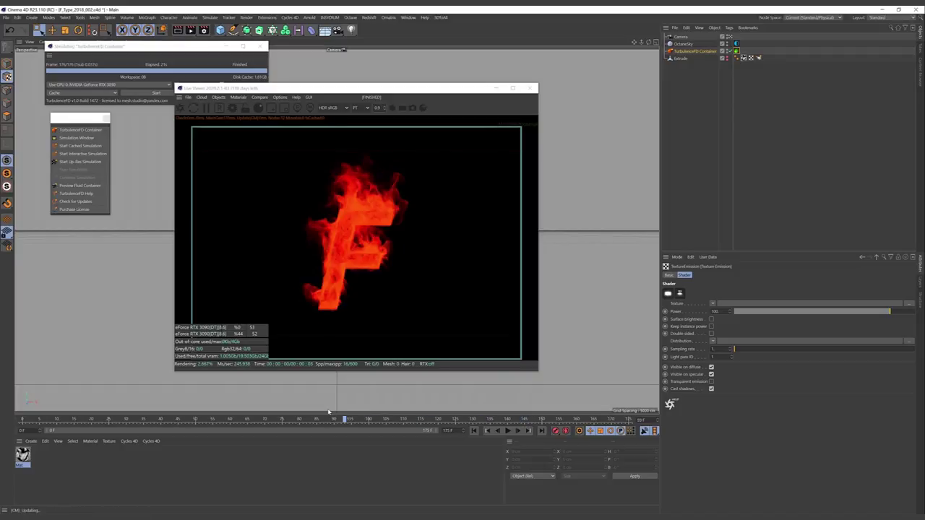
Step: Watch the reference video of the burning F in the browser, then return to Cinema 4D
{"action": "left_click_drag", "start_coordinate": [284, 87], "coordinate": [459, 76]}
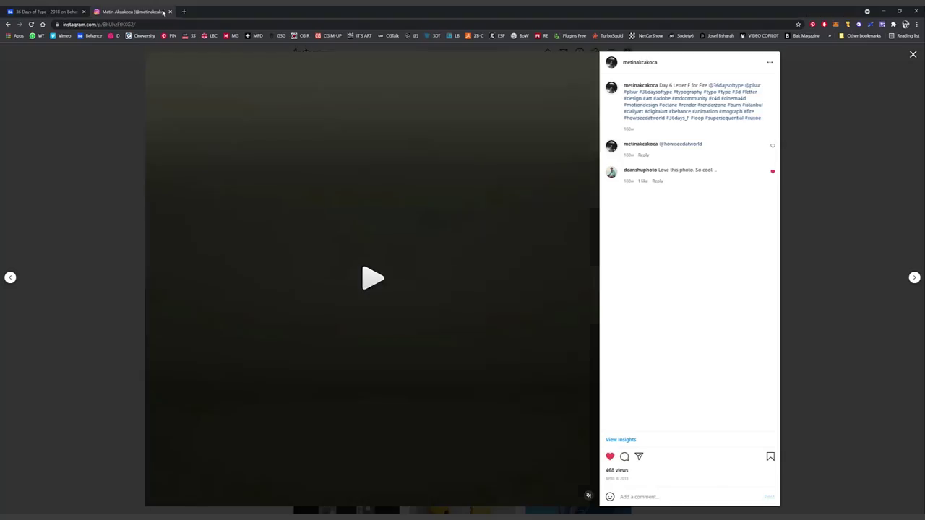
{"action": "left_click", "coordinate": [368, 281]}
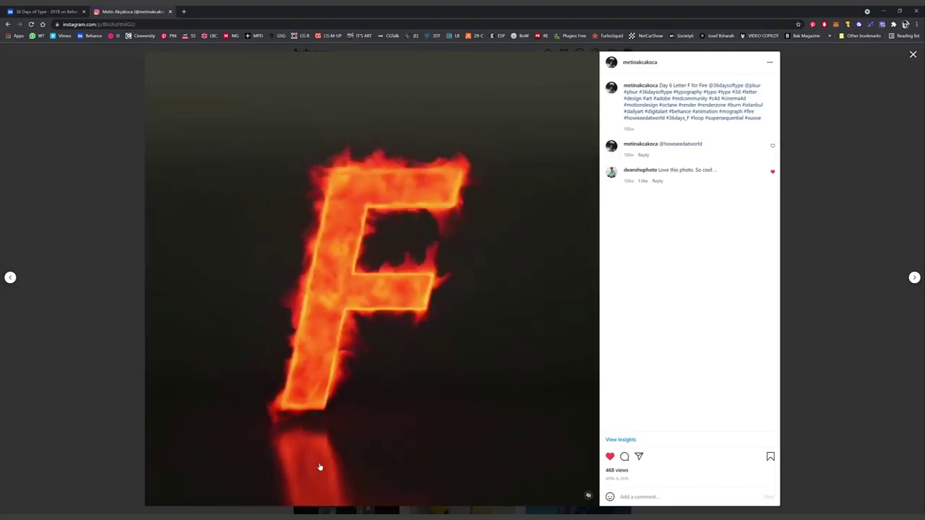
{"action": "left_click", "coordinate": [831, 278]}
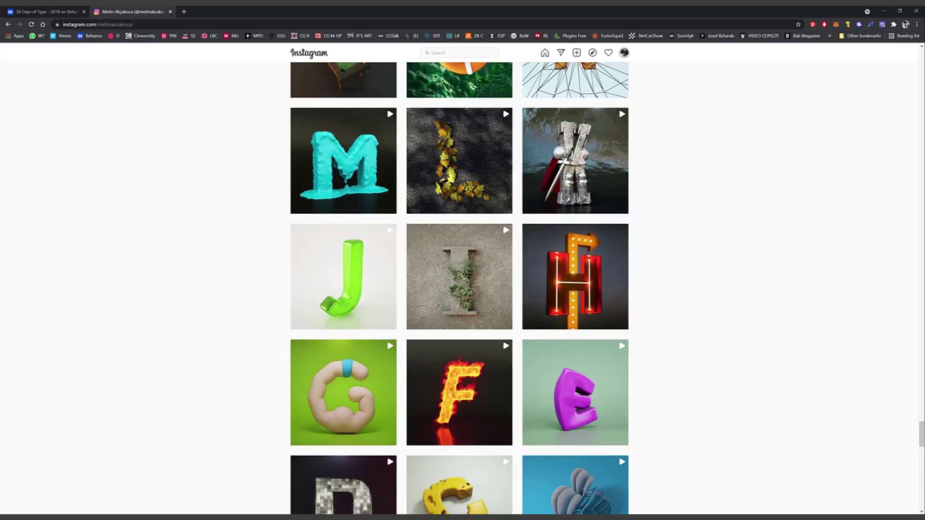
{"action": "left_click", "coordinate": [881, 13]}
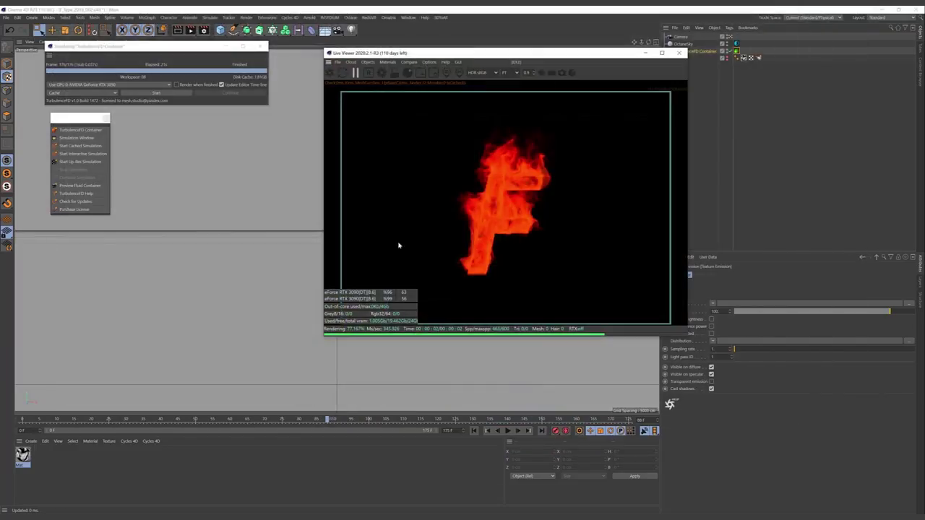
Step: Add a floor plane and create a new Octane Glossy material
{"action": "mouse_move", "coordinate": [221, 31]}
{"action": "left_mouse_down"}
{"action": "mouse_move", "coordinate": [258, 58]}
{"action": "mouse_move", "coordinate": [288, 54]}
{"action": "left_mouse_up"}
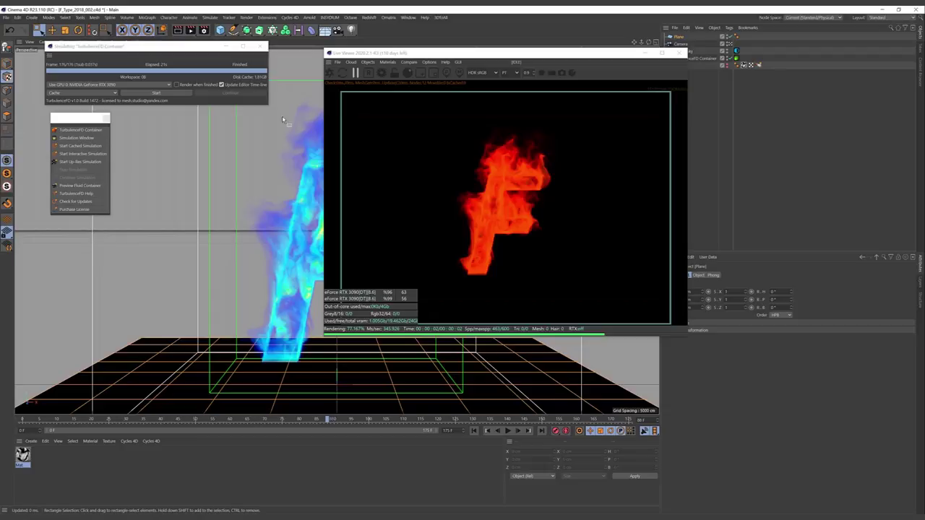
{"action": "left_click", "coordinate": [368, 62]}
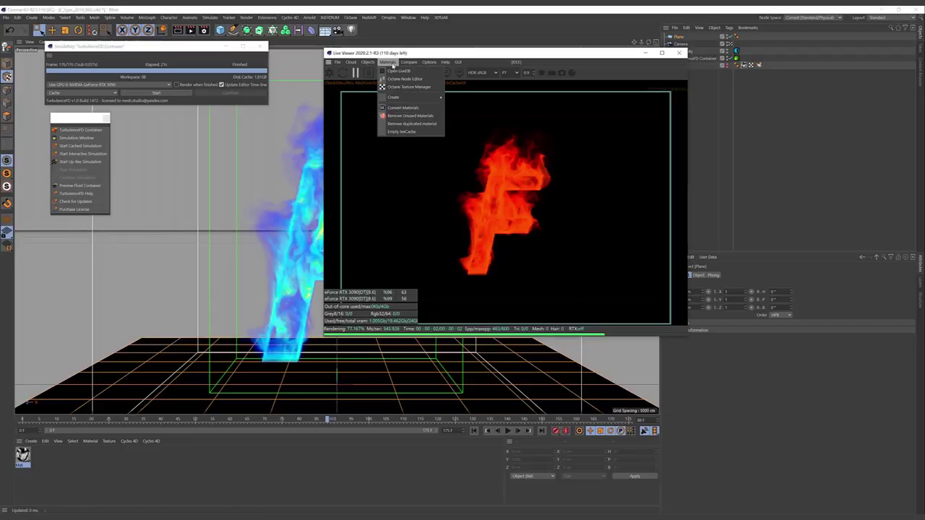
{"action": "mouse_move", "coordinate": [394, 96]}
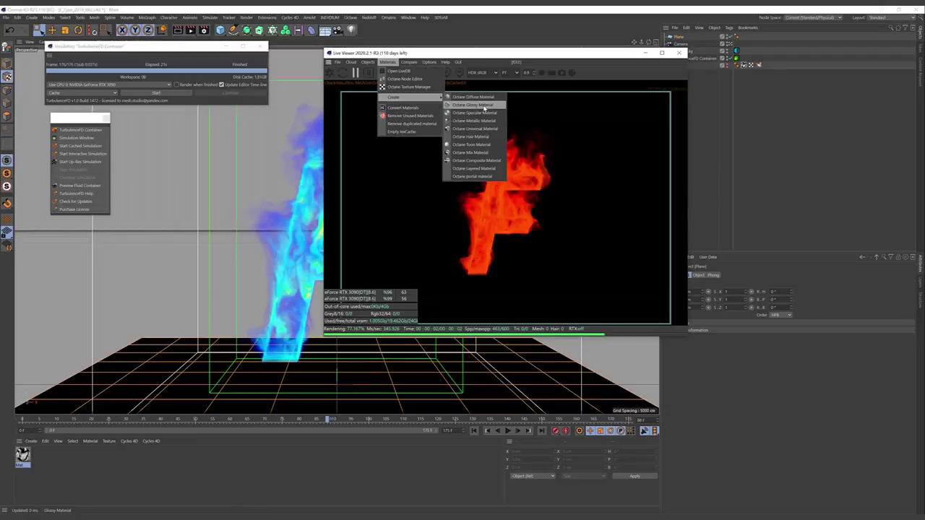
{"action": "left_click", "coordinate": [483, 105]}
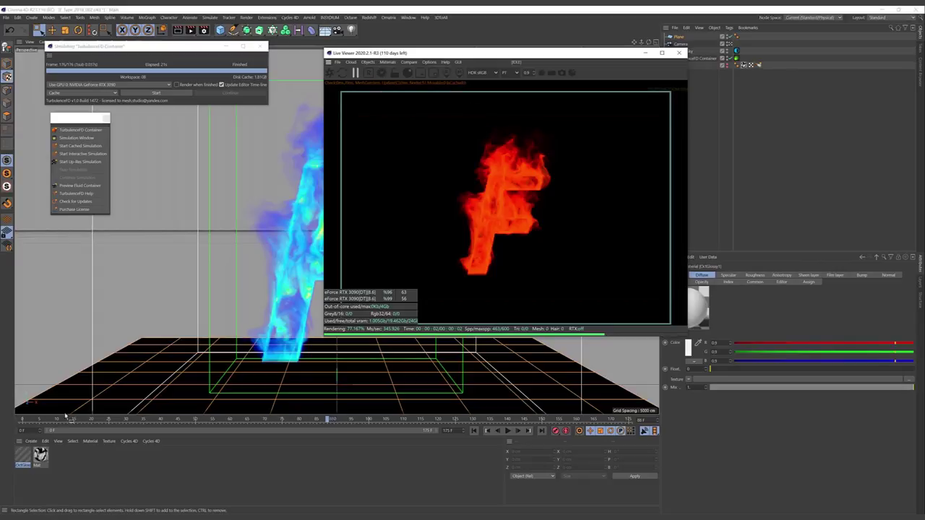
{"action": "left_click", "coordinate": [680, 38]}
Step: Give the glossy material a black diffuse and slightly raised roughness, then refresh the render
{"action": "double_click", "coordinate": [23, 454]}
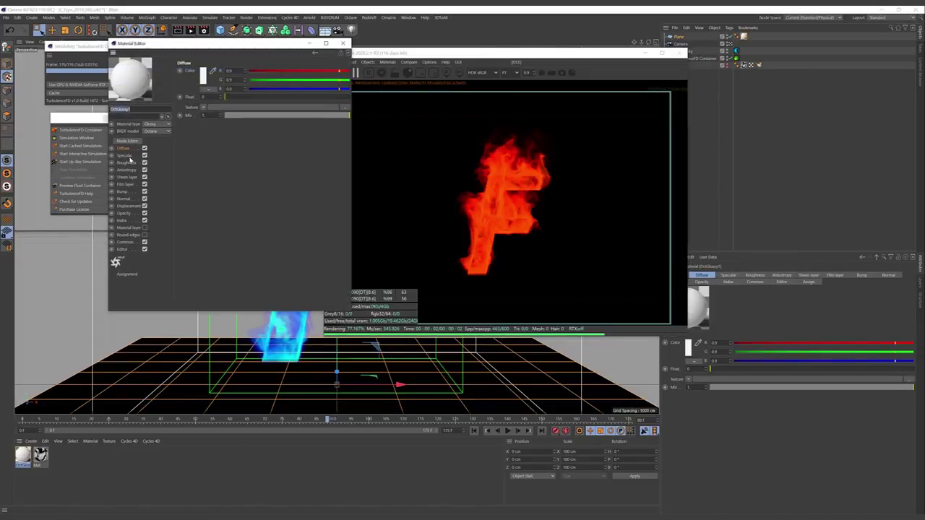
{"action": "left_click", "coordinate": [203, 76]}
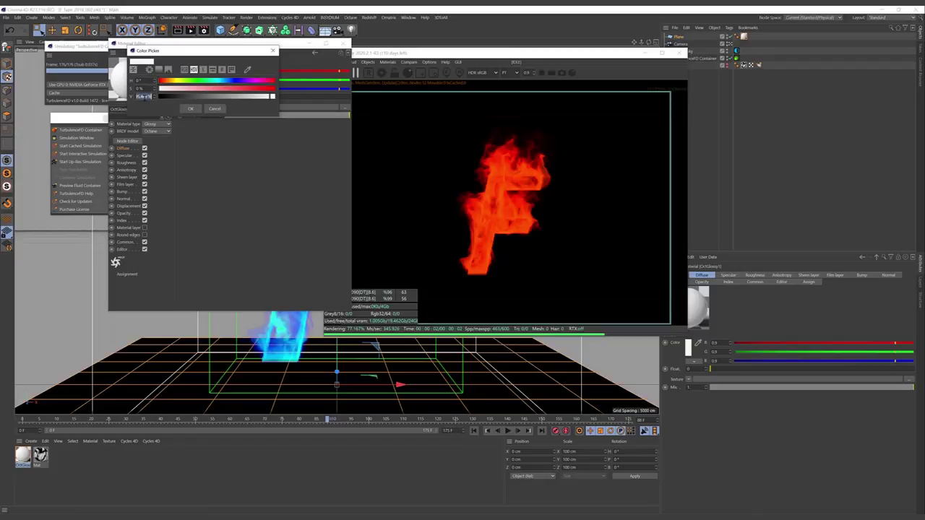
{"action": "left_click", "coordinate": [192, 110]}
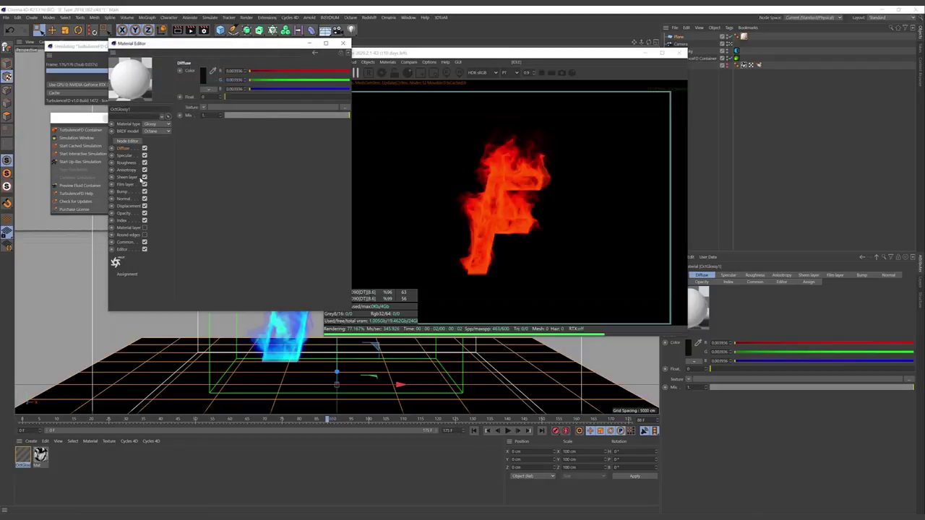
{"action": "left_click", "coordinate": [128, 163]}
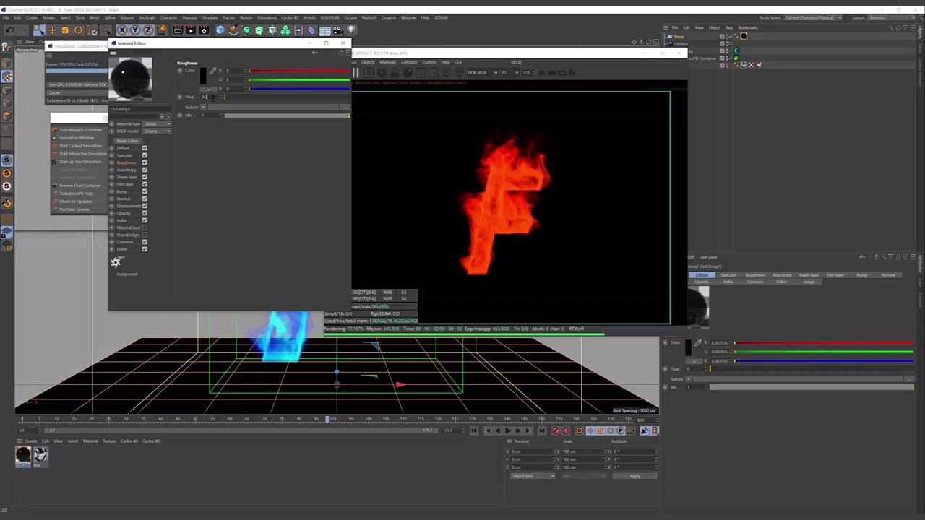
{"action": "left_click_drag", "start_coordinate": [212, 97], "coordinate": [212, 97]}
{"action": "left_click_drag", "start_coordinate": [389, 53], "coordinate": [314, 50]}
{"action": "left_click", "coordinate": [254, 71]}
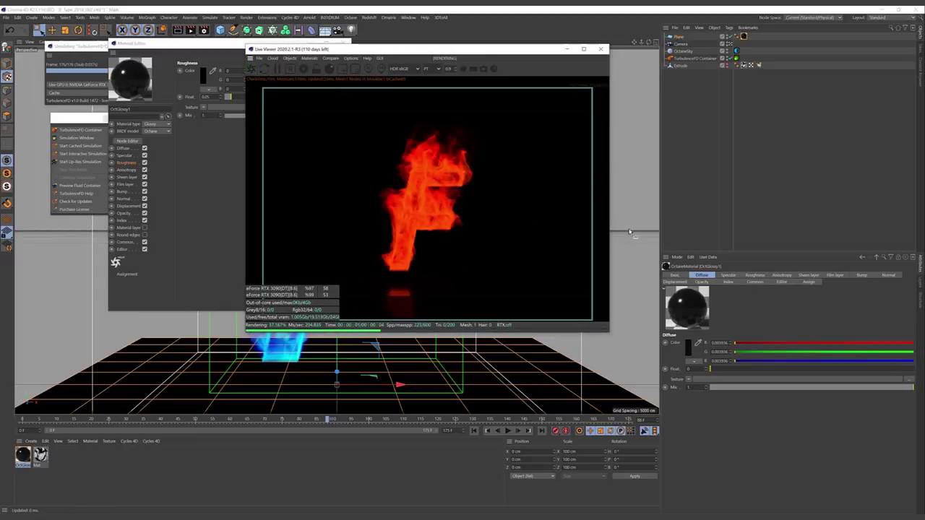
Step: Reset the floor plane's Y position so it sits under the F
{"action": "left_click", "coordinate": [679, 36]}
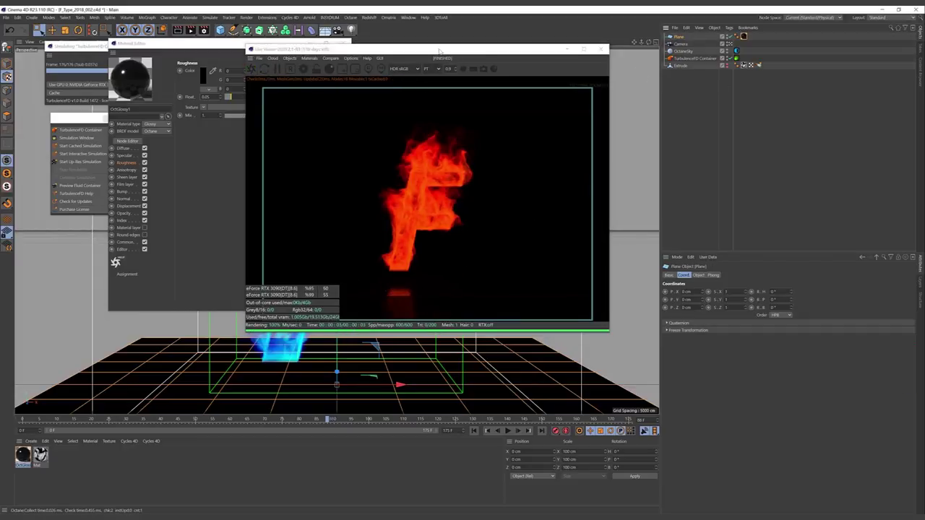
{"action": "left_click_drag", "start_coordinate": [440, 50], "coordinate": [534, 57]}
{"action": "left_click_drag", "start_coordinate": [337, 322], "coordinate": [336, 307]}
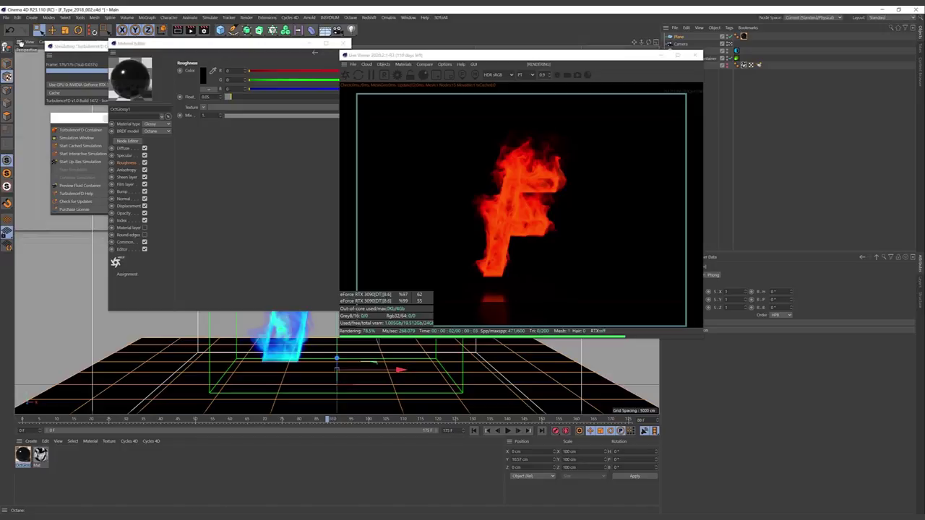
{"action": "left_click", "coordinate": [10, 30]}
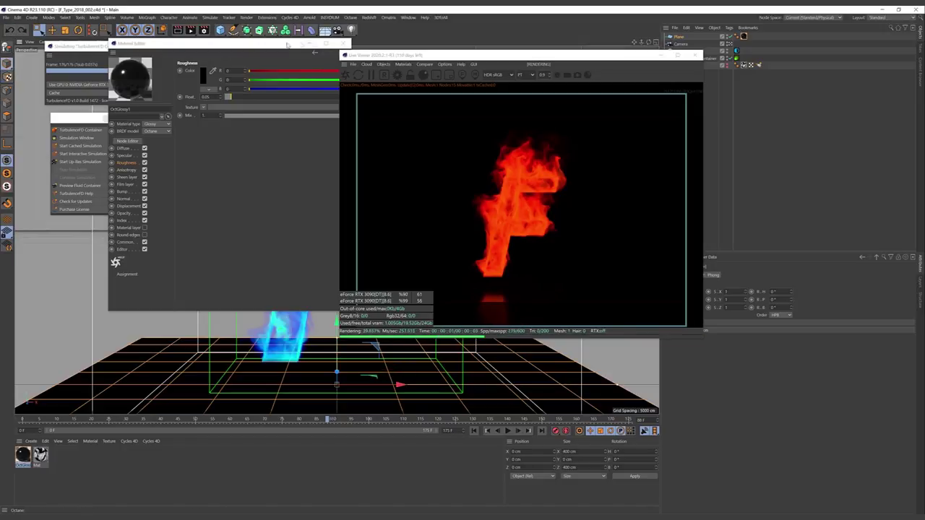
Step: Move the Material Editor and Live Viewer aside and scrub back to around frame 38
{"action": "left_click_drag", "start_coordinate": [210, 43], "coordinate": [101, 52]}
{"action": "left_click_drag", "start_coordinate": [486, 58], "coordinate": [636, 72]}
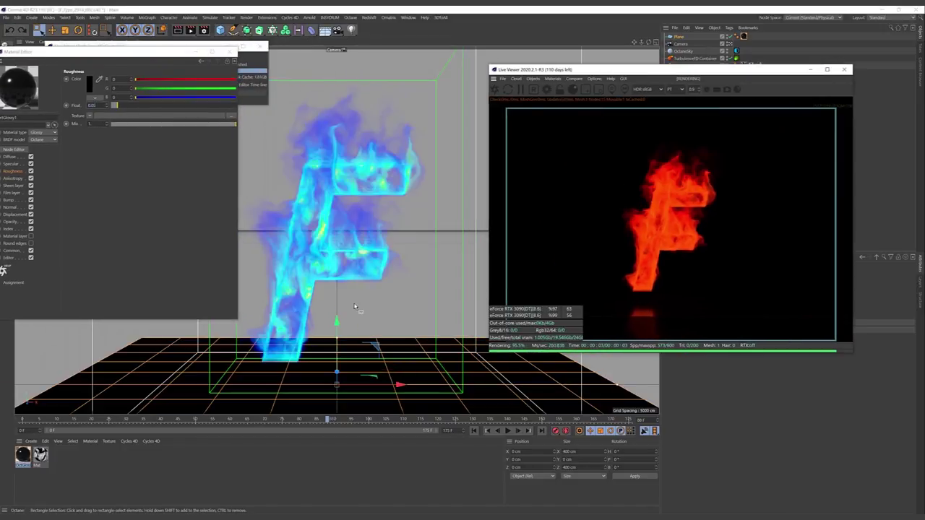
{"action": "left_click_drag", "start_coordinate": [337, 312], "coordinate": [337, 303]}
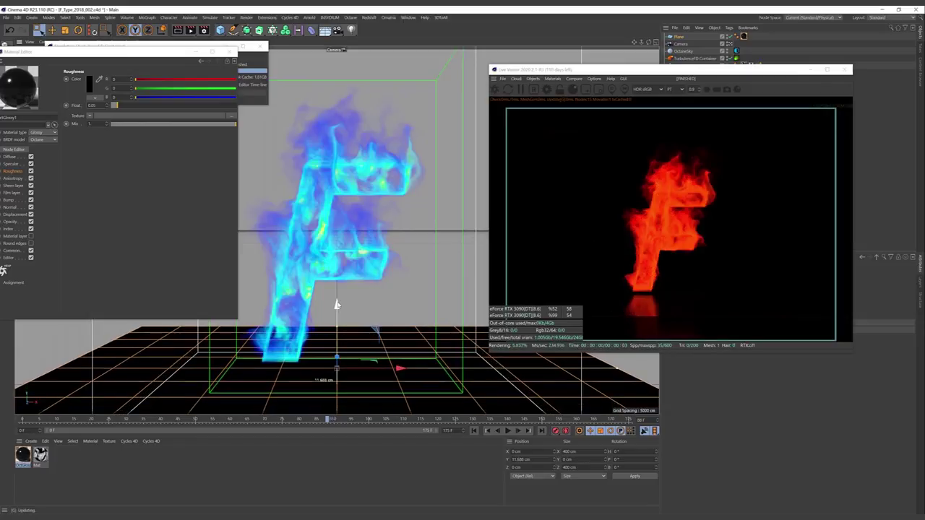
{"action": "left_click_drag", "start_coordinate": [669, 70], "coordinate": [462, 62]}
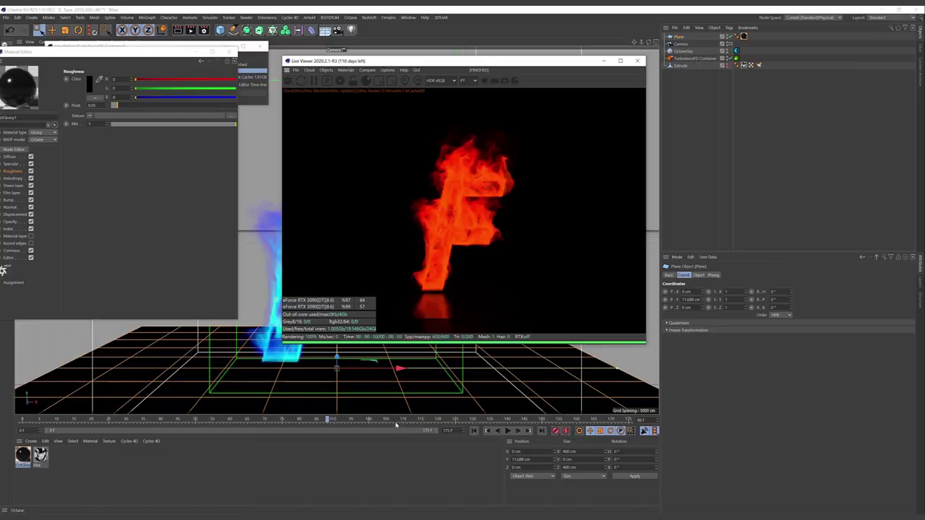
{"action": "left_click_drag", "start_coordinate": [327, 419], "coordinate": [296, 419]}
{"action": "left_click_drag", "start_coordinate": [209, 416], "coordinate": [154, 418]}
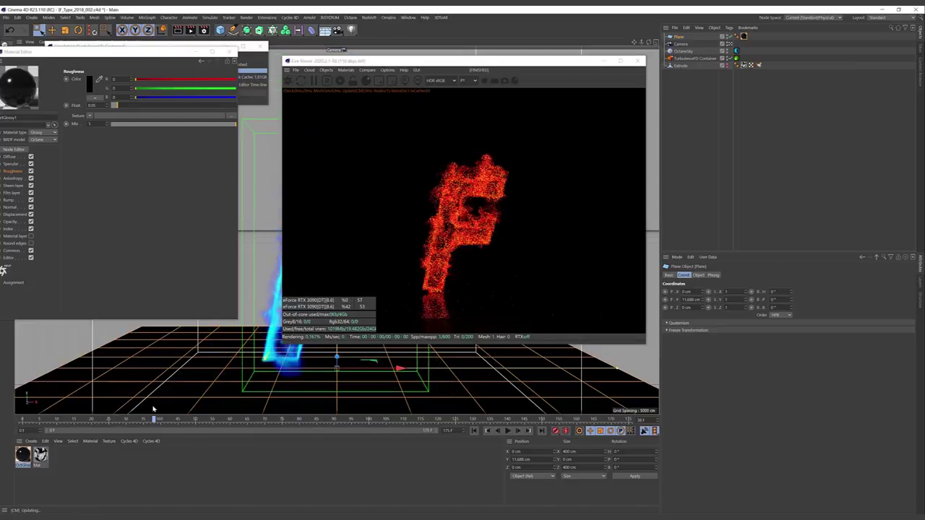
Step: Set the TurbulenceFD Fire Shader Color Mode to Manual and copy its gradient
{"action": "left_click", "coordinate": [736, 58]}
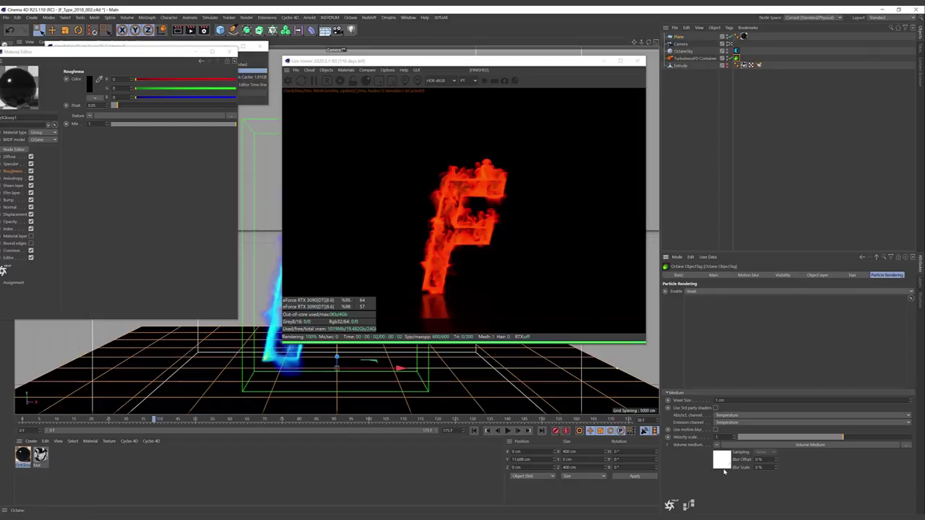
{"action": "left_click", "coordinate": [729, 466]}
{"action": "left_click", "coordinate": [712, 379]}
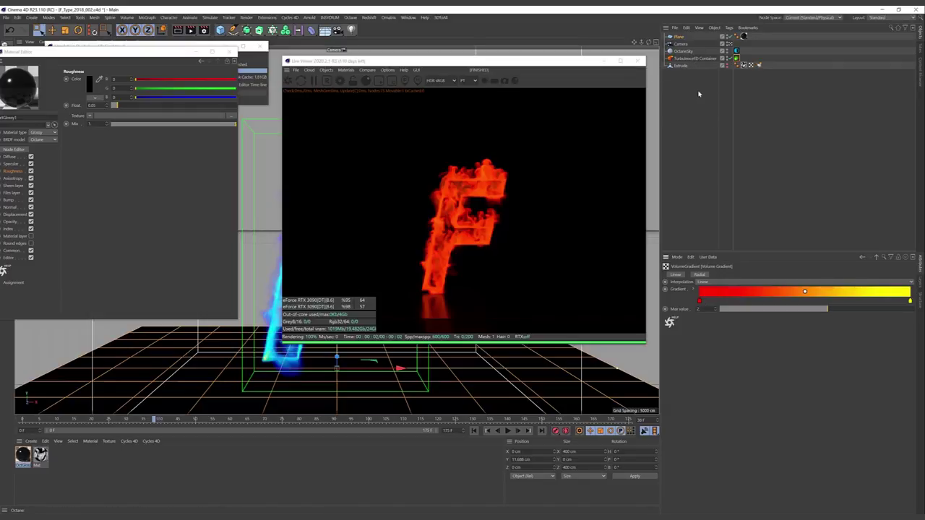
{"action": "left_click", "coordinate": [693, 59]}
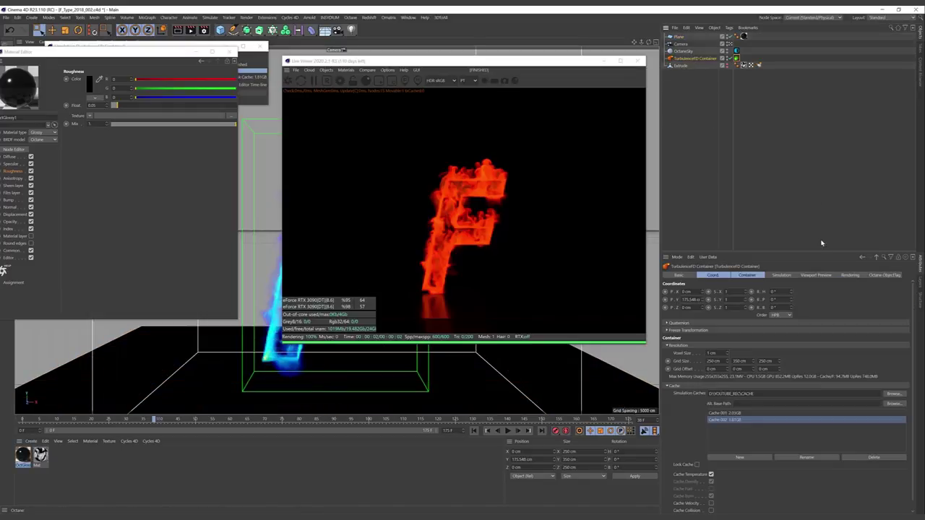
{"action": "left_click", "coordinate": [853, 276]}
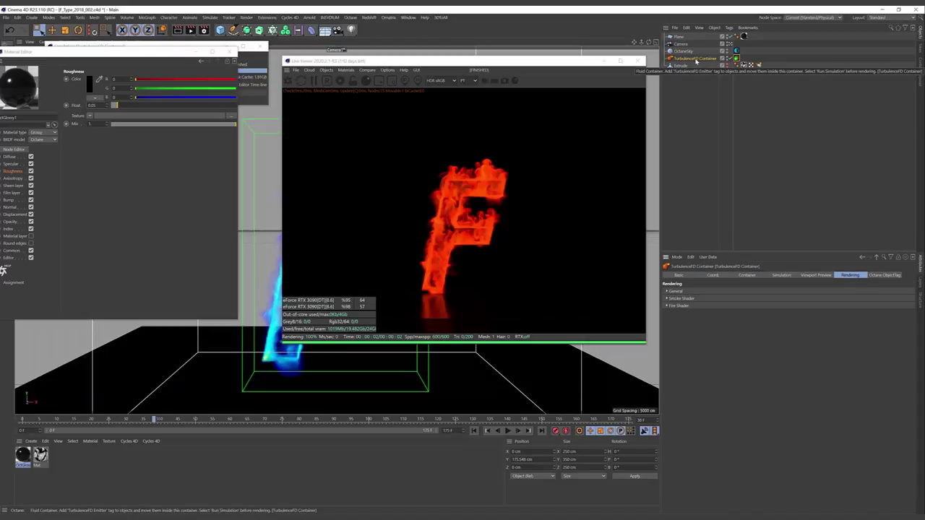
{"action": "left_click", "coordinate": [679, 305]}
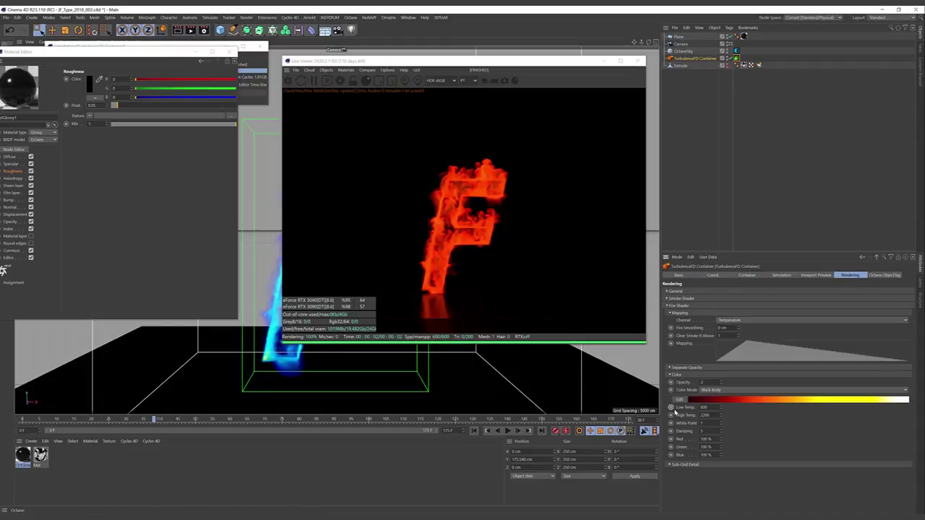
{"action": "left_click", "coordinate": [680, 400]}
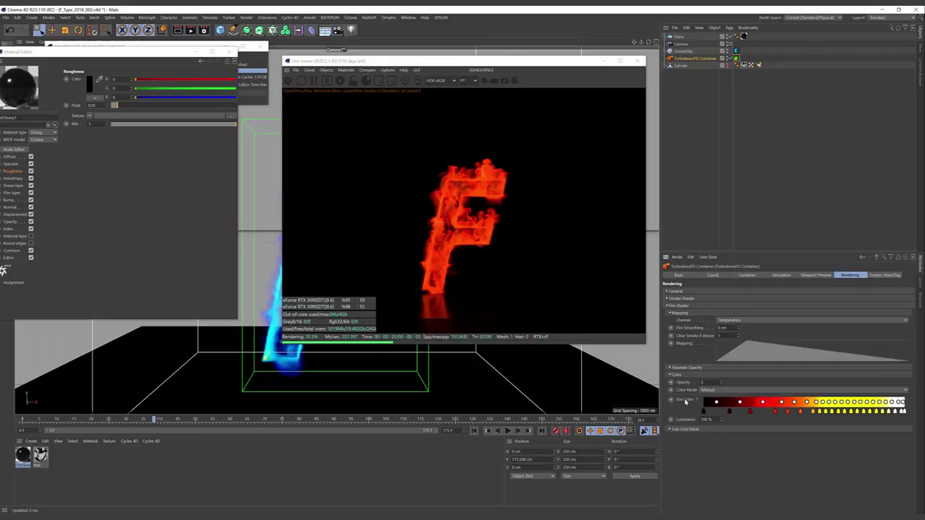
{"action": "right_click", "coordinate": [685, 402]}
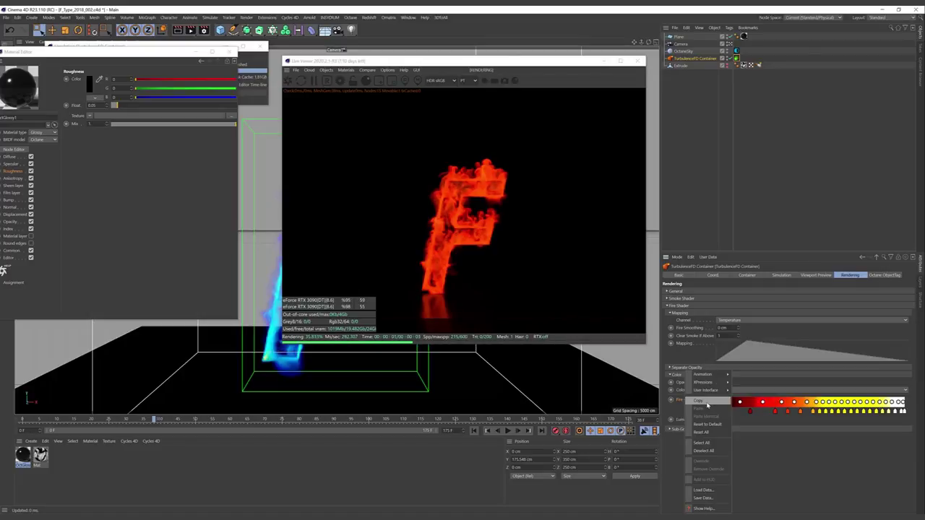
{"action": "left_click", "coordinate": [706, 401]}
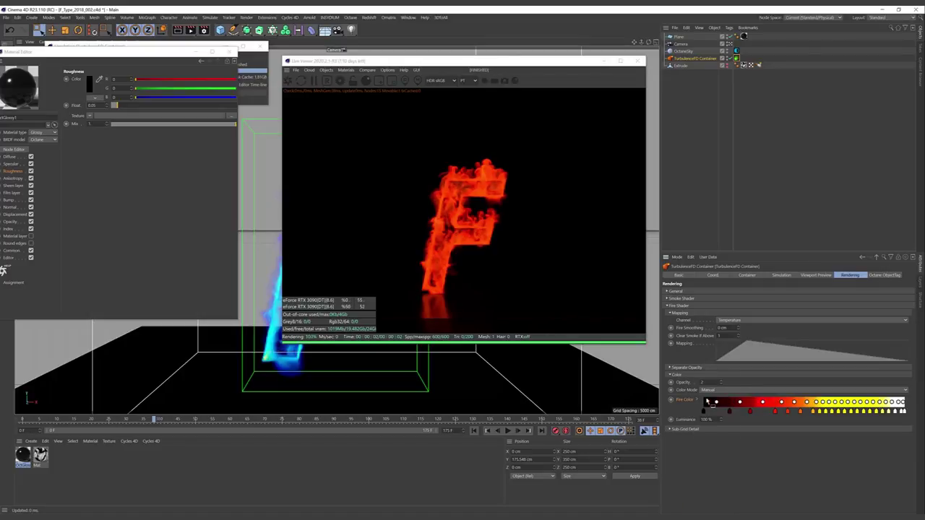
Step: Paste the fire gradient into the Octane Volume Gradient and lower Max to about 0.31
{"action": "left_click", "coordinate": [737, 58]}
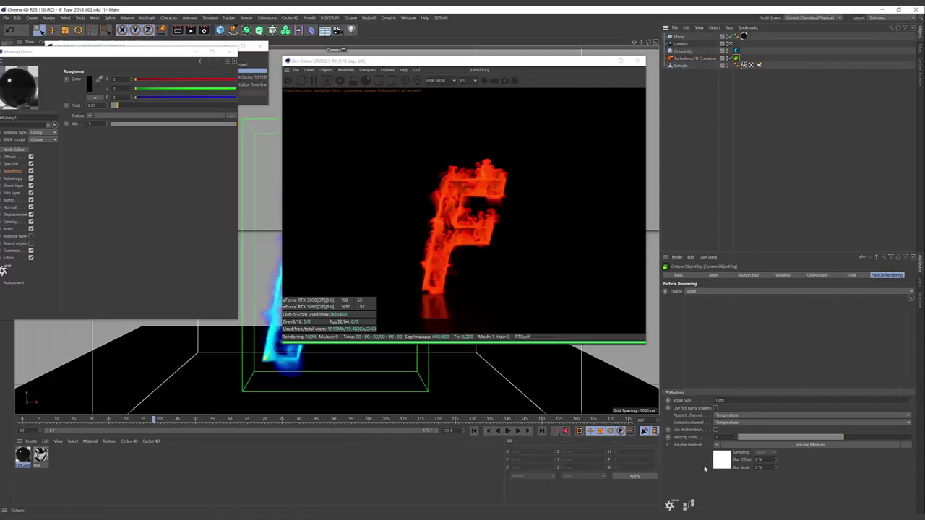
{"action": "left_click", "coordinate": [719, 465]}
{"action": "left_click", "coordinate": [715, 374]}
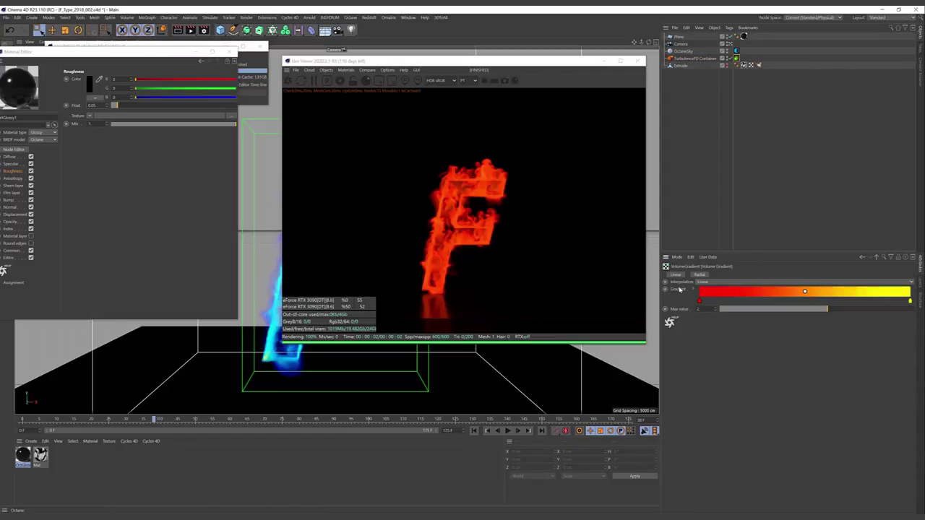
{"action": "right_click", "coordinate": [680, 289]}
{"action": "left_click", "coordinate": [704, 316]}
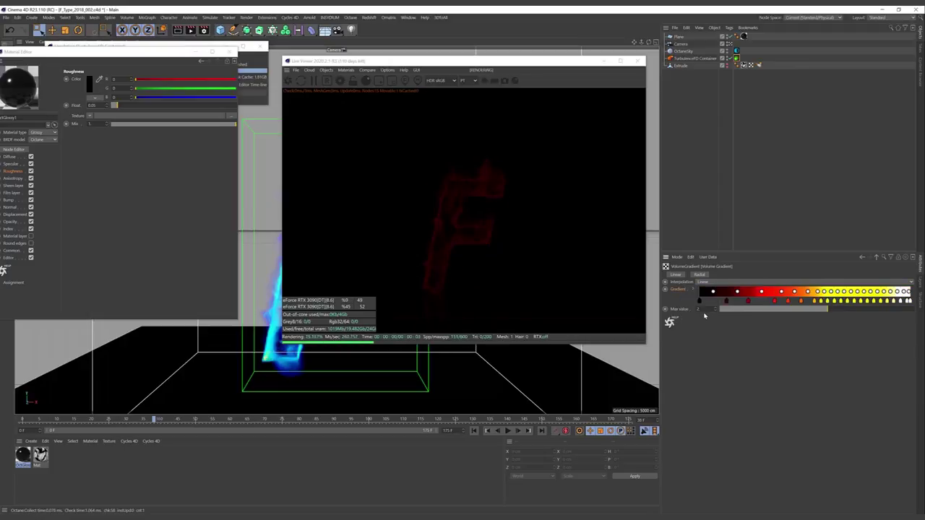
{"action": "left_click_drag", "start_coordinate": [807, 309], "coordinate": [752, 309]}
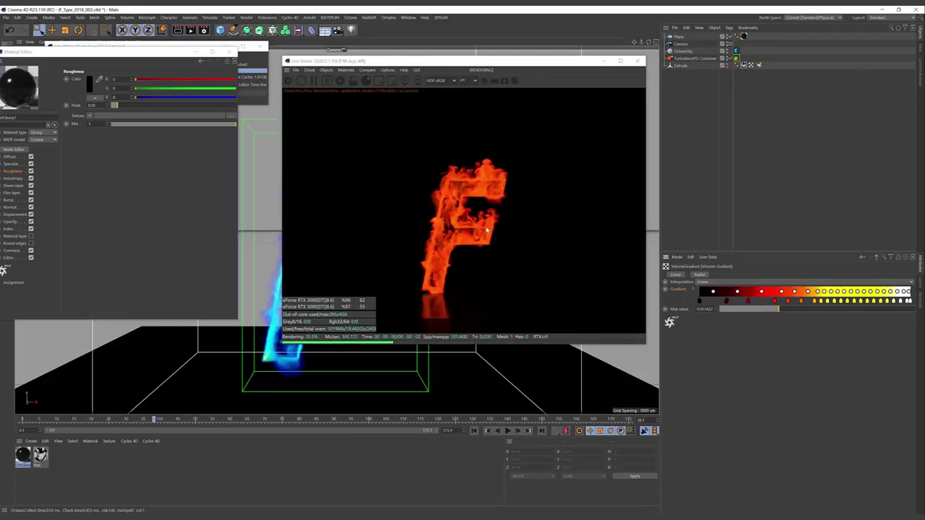
Step: Set the Octane tag's Volume Medium density to about 24.4 and scrub the timeline to check
{"action": "left_click", "coordinate": [692, 58]}
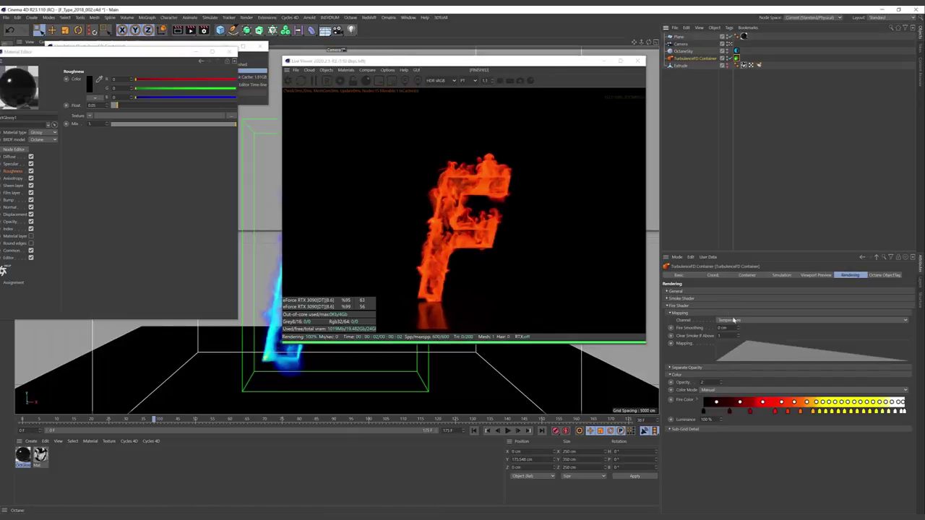
{"action": "left_click", "coordinate": [883, 276]}
{"action": "left_click", "coordinate": [695, 352]}
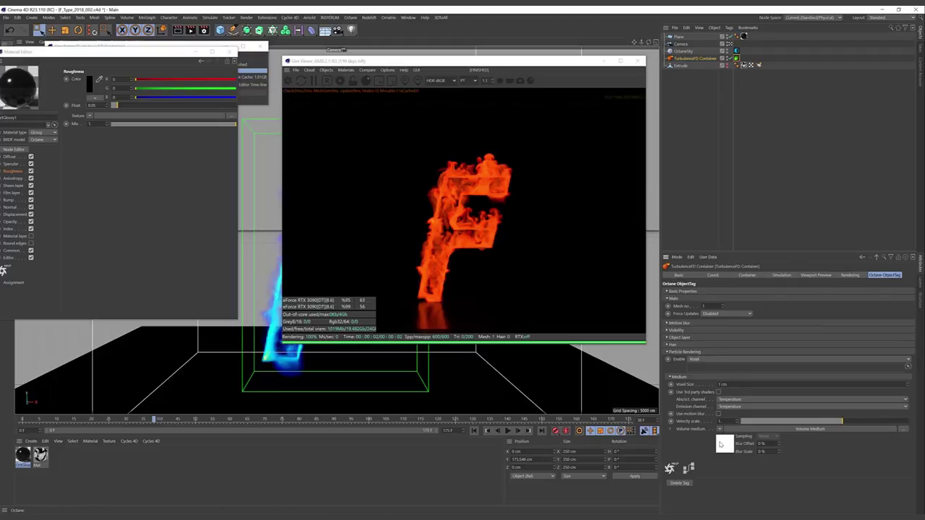
{"action": "left_click", "coordinate": [730, 443]}
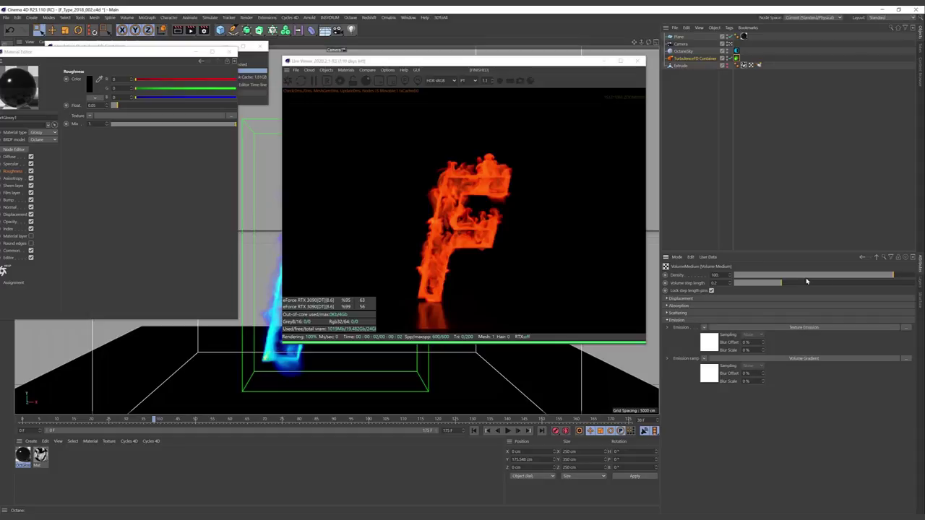
{"action": "left_click_drag", "start_coordinate": [819, 279], "coordinate": [903, 279]}
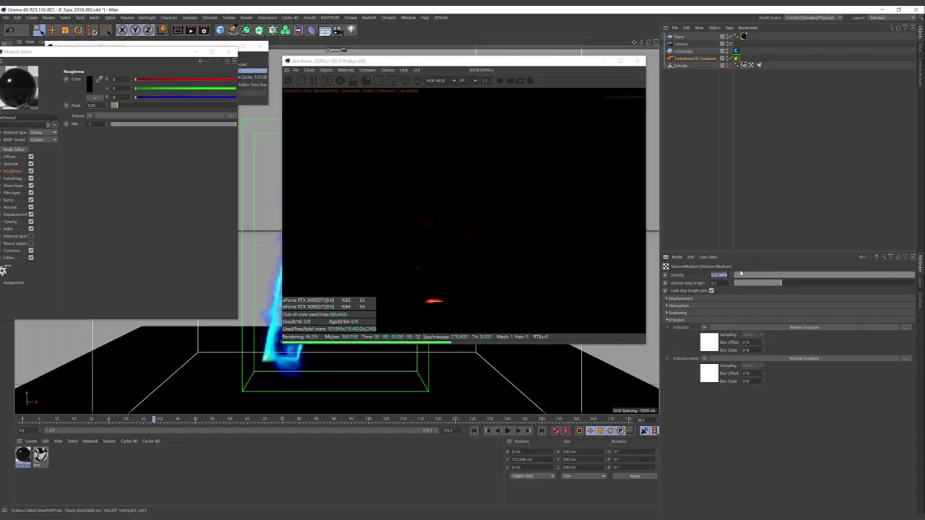
{"action": "type", "text": "500"}
{"action": "key", "text": "Return"}
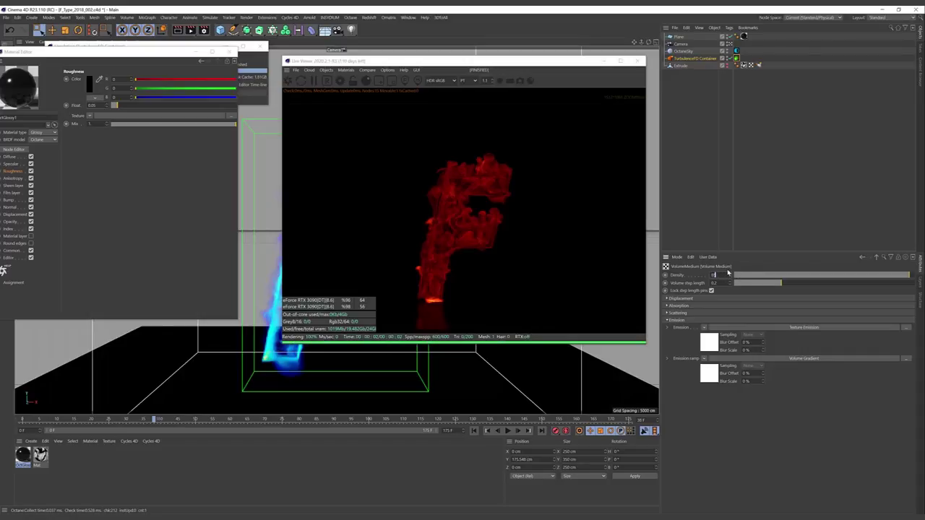
{"action": "type", "text": "850"}
{"action": "key", "text": "Return"}
{"action": "mouse_move", "coordinate": [770, 272]}
{"action": "left_mouse_down"}
{"action": "mouse_move", "coordinate": [871, 275]}
{"action": "mouse_move", "coordinate": [878, 284]}
{"action": "left_mouse_up"}
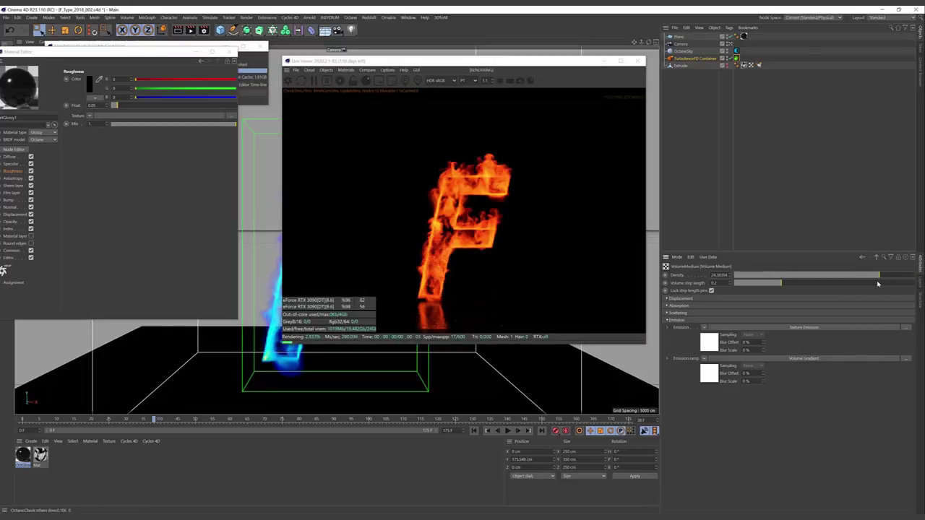
{"action": "left_click", "coordinate": [309, 419]}
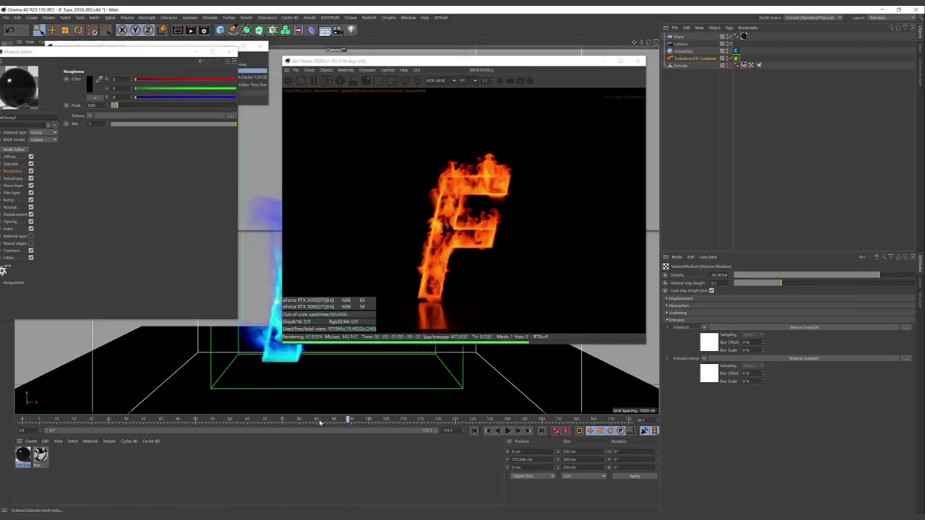
{"action": "left_click", "coordinate": [93, 419]}
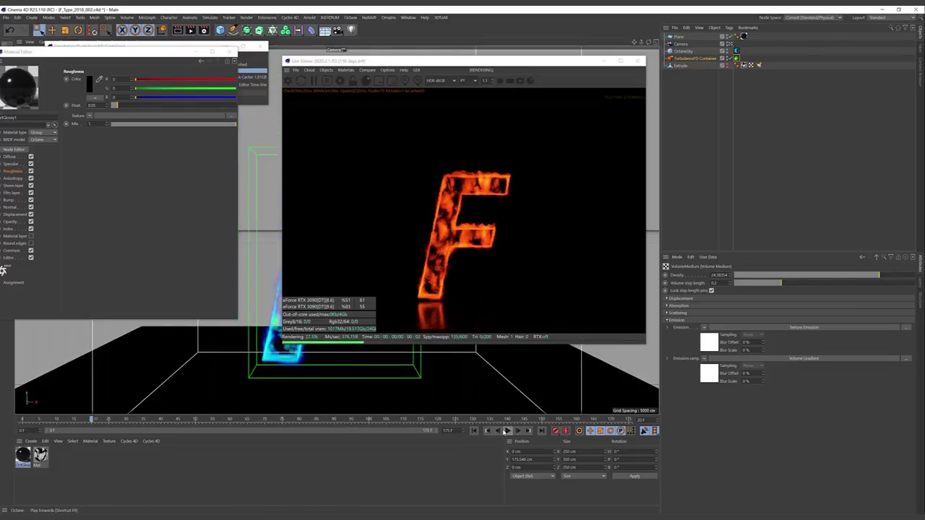
Step: Play the fire animation from frame 0, stop, and advance to around frame 125
{"action": "left_click", "coordinate": [493, 432]}
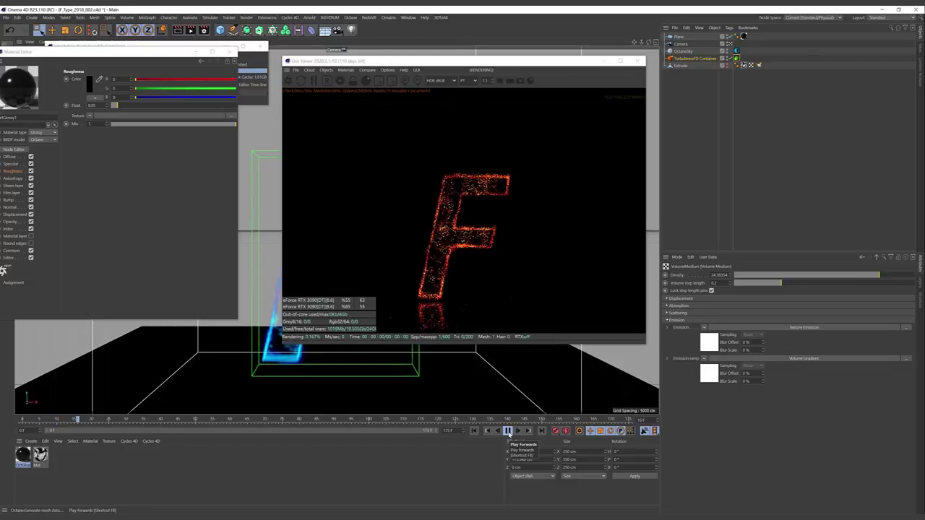
{"action": "left_click", "coordinate": [508, 432]}
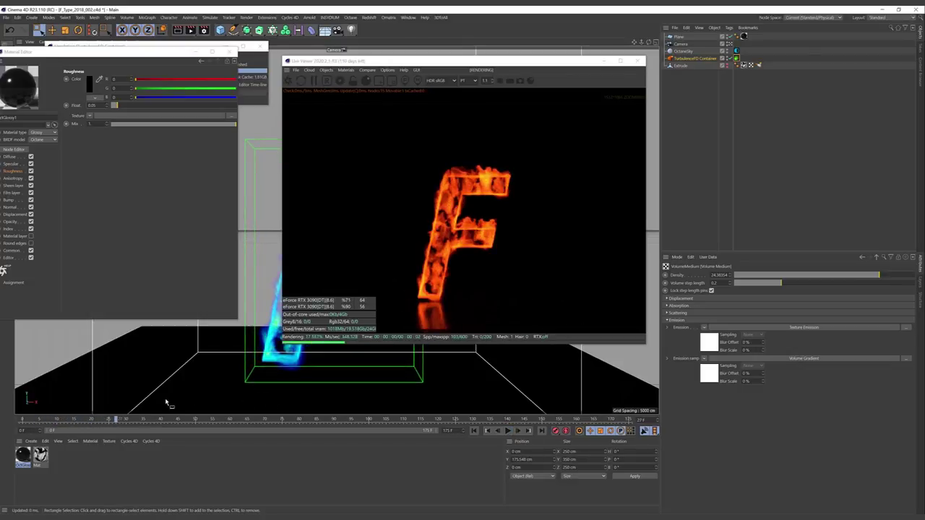
{"action": "left_click_drag", "start_coordinate": [118, 420], "coordinate": [506, 419]}
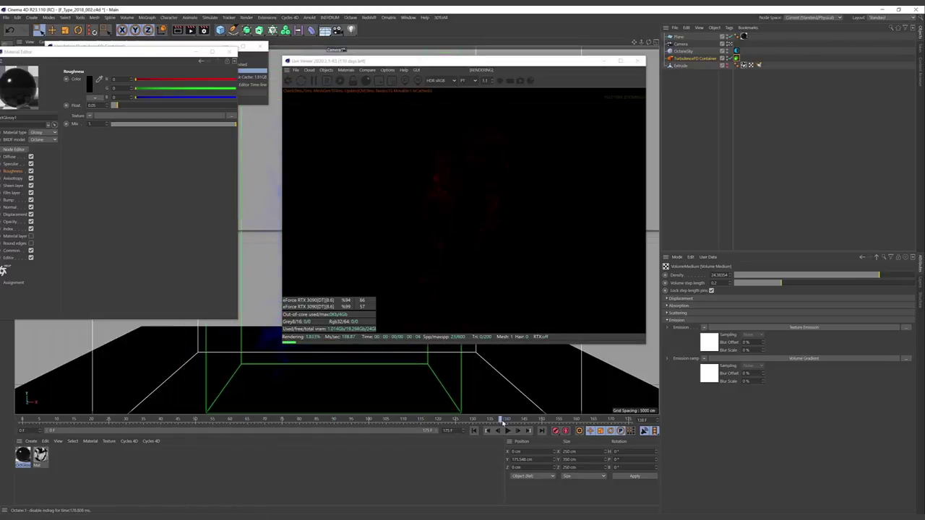